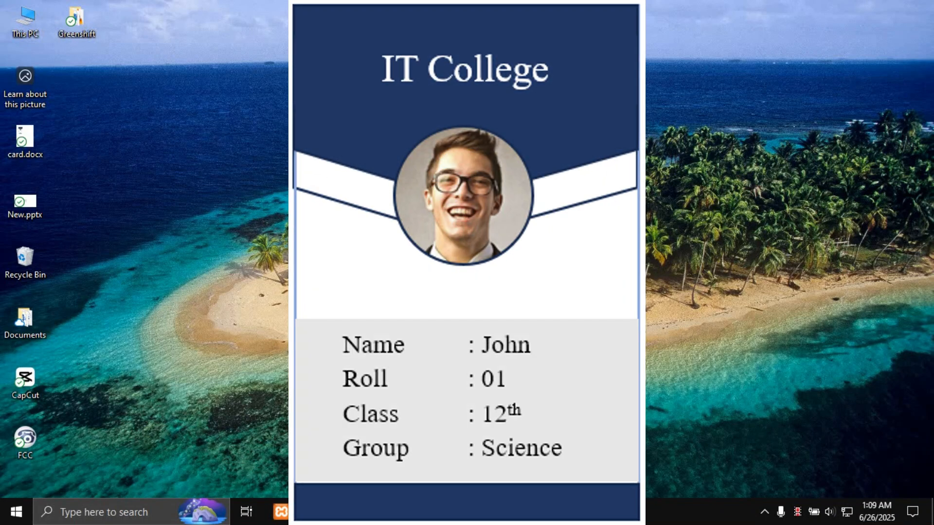
# Switch to Word, create a new blank document and dismiss the Office licence notice.
pyautogui.click(576, 237)
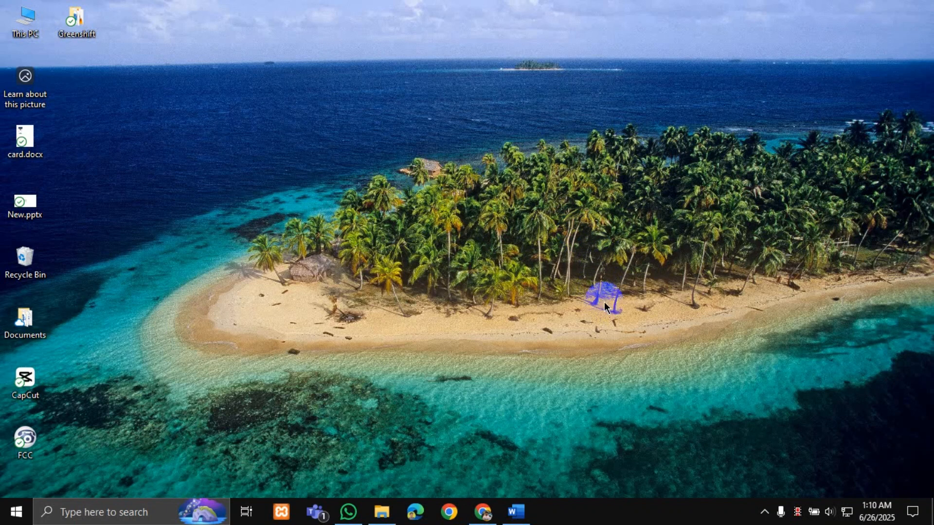
pyautogui.click(520, 512)
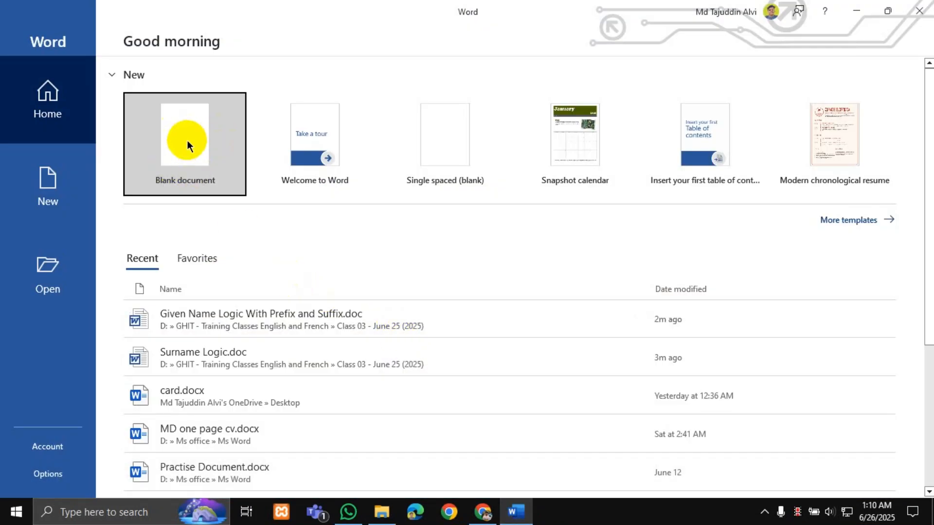
pyautogui.click(187, 142)
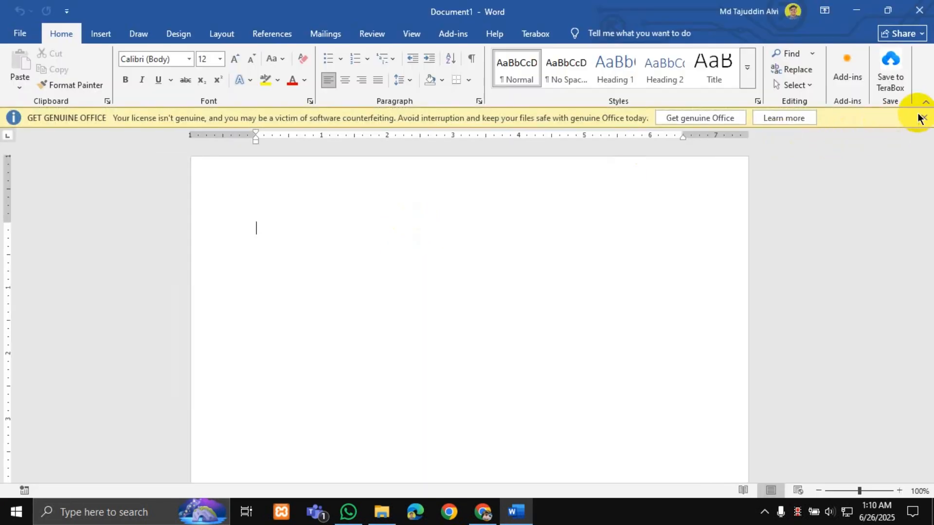
pyautogui.click(924, 115)
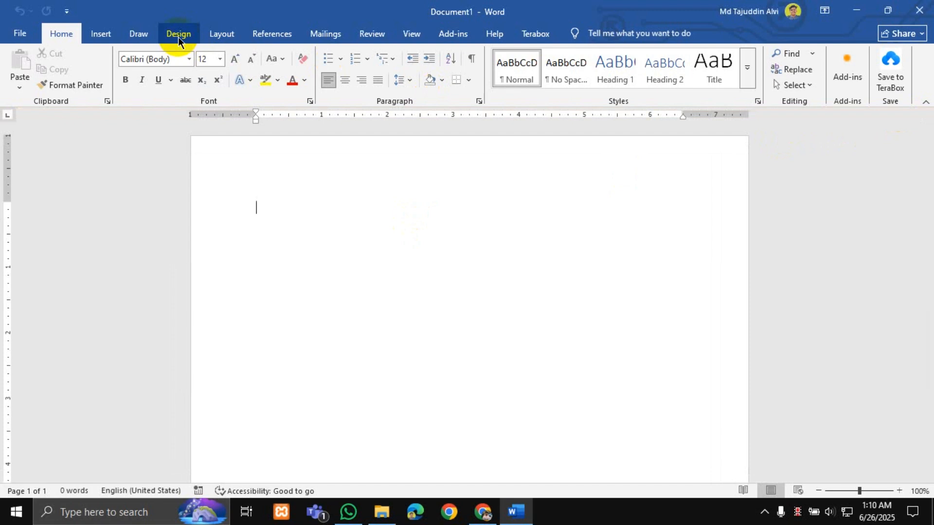
# Set the page to A4 size in portrait orientation with Normal margins.
pyautogui.click(220, 34)
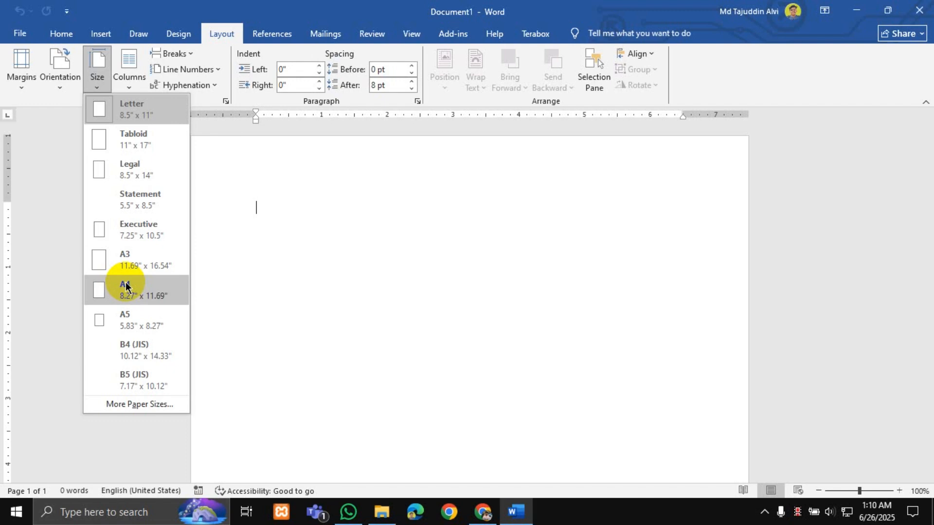
pyautogui.click(126, 287)
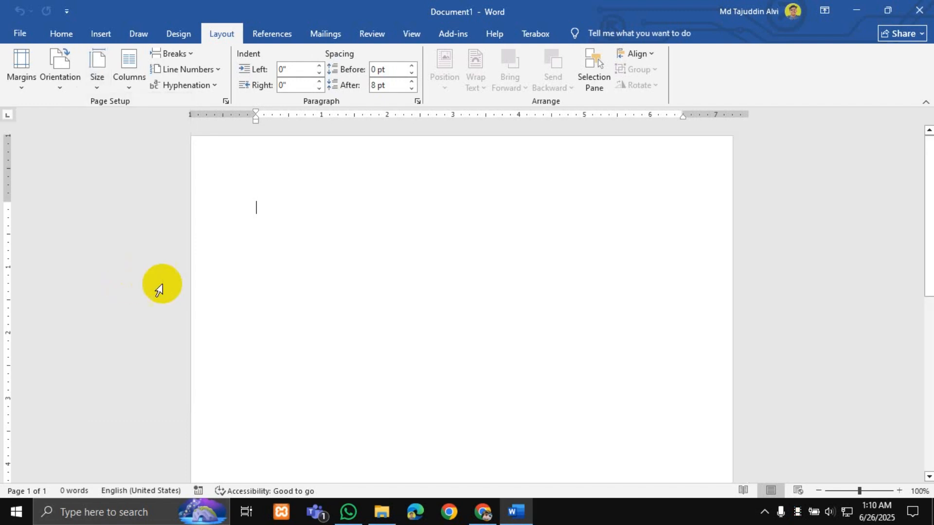
pyautogui.click(60, 87)
pyautogui.click(76, 113)
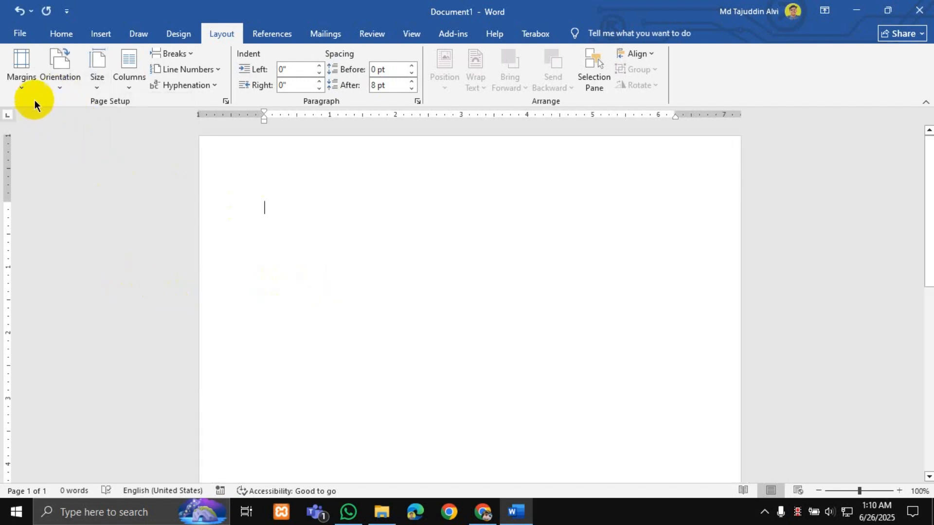
pyautogui.click(23, 90)
pyautogui.click(46, 156)
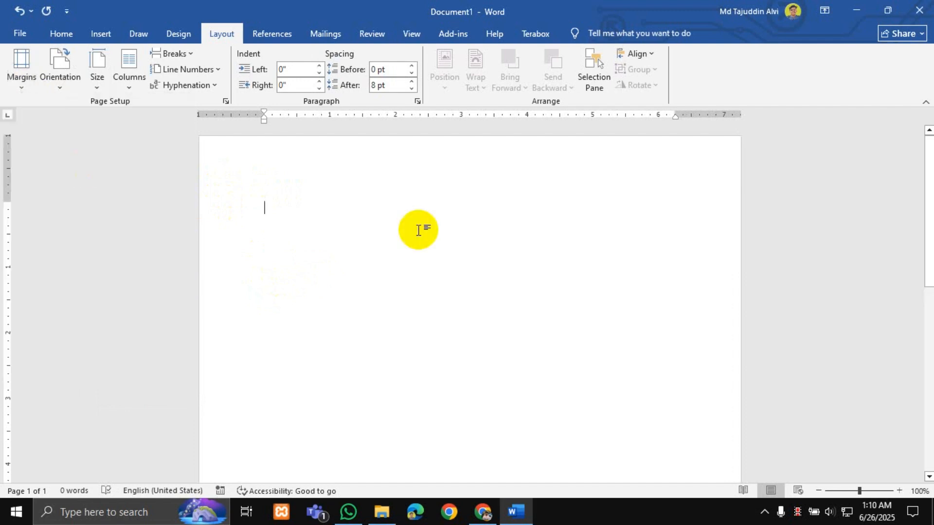
# Insert a rectangle about 2.53" high and 2.66" wide near the upper-left margin of the page.
pyautogui.click(64, 40)
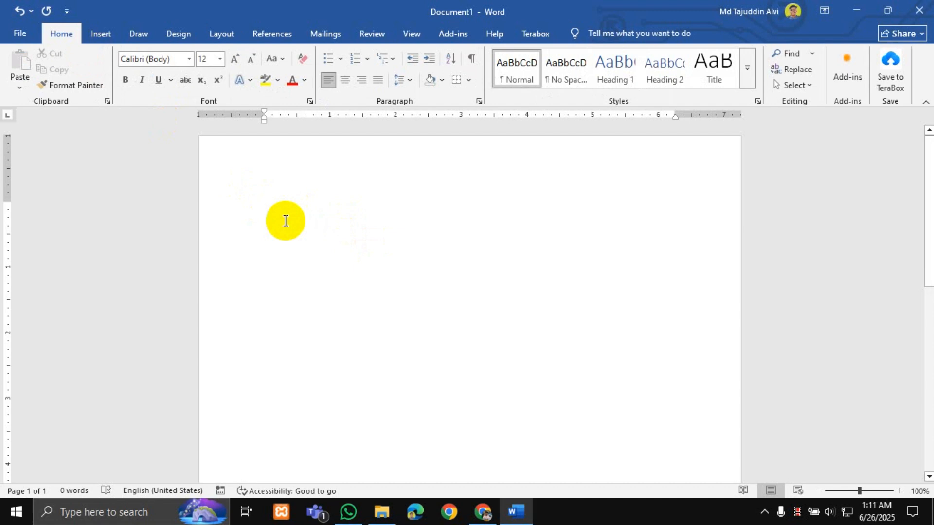
pyautogui.click(286, 220)
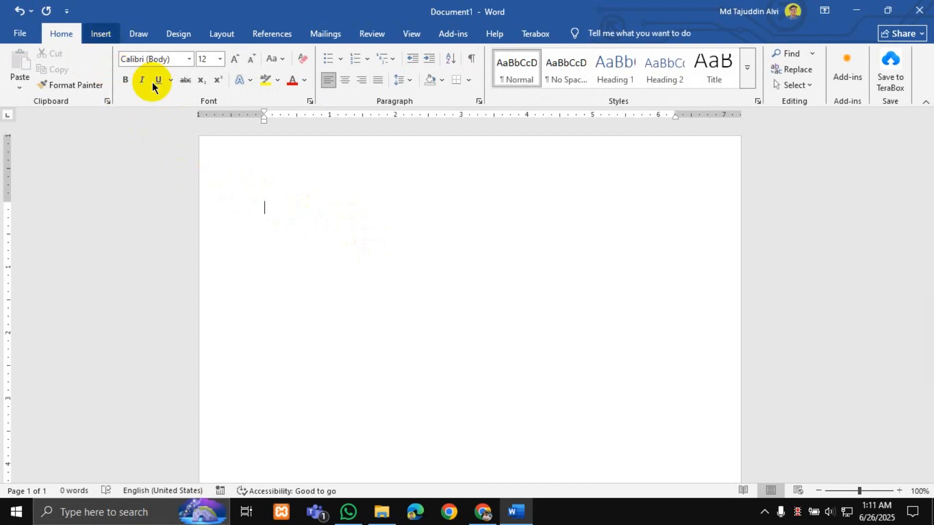
pyautogui.click(101, 34)
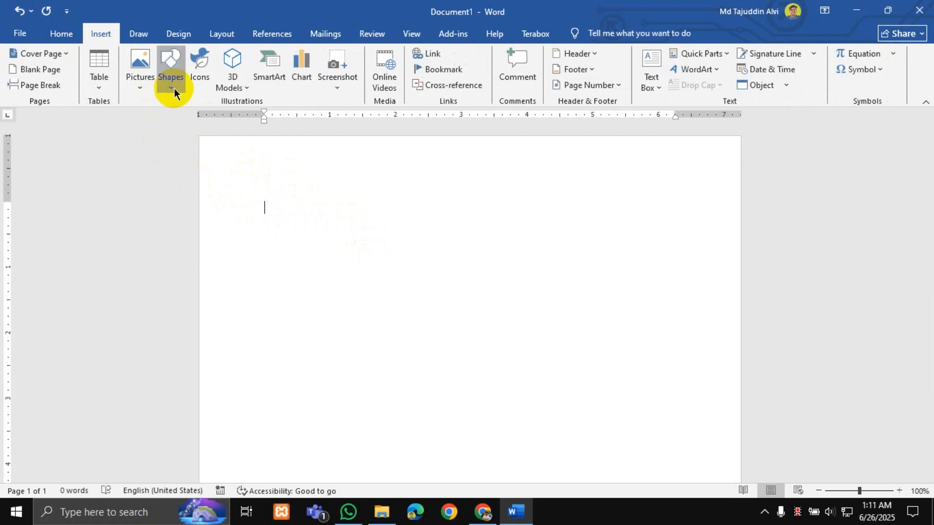
pyautogui.click(174, 88)
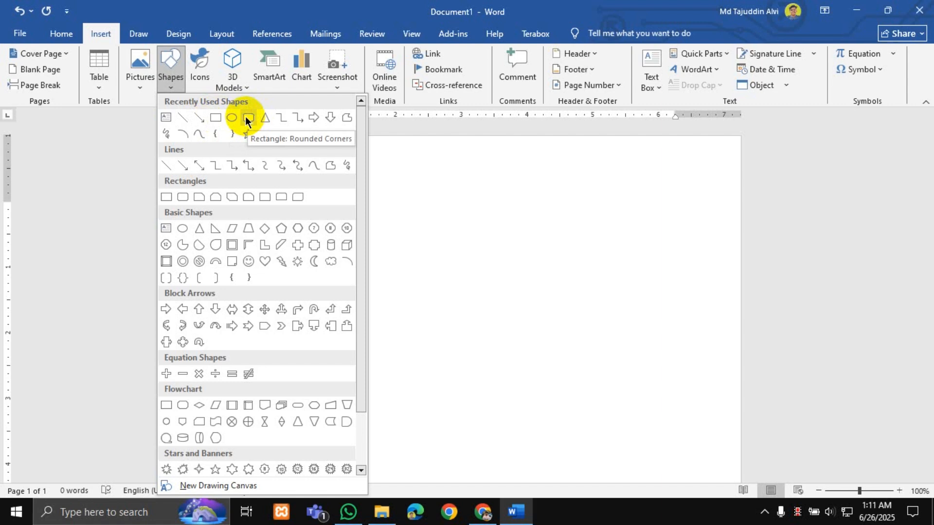
pyautogui.click(217, 119)
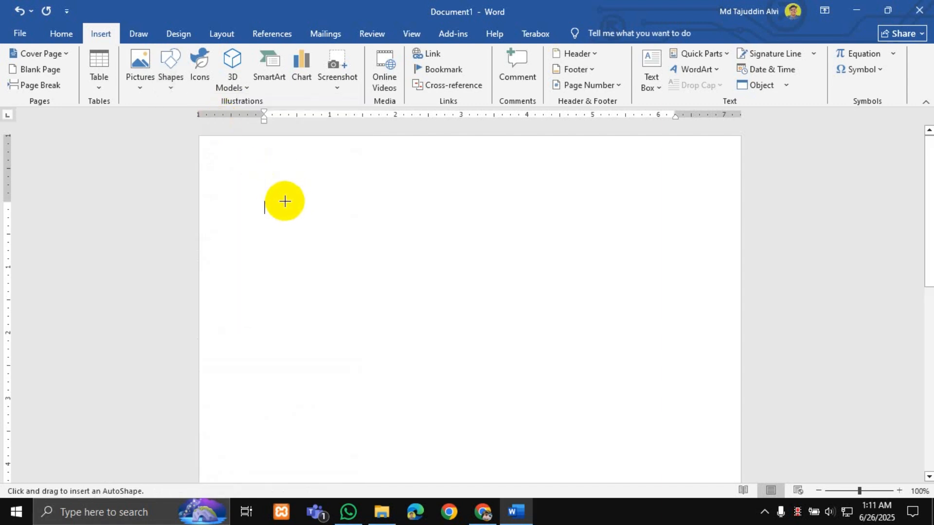
pyautogui.moveTo(273, 200); pyautogui.dragTo(448, 368)
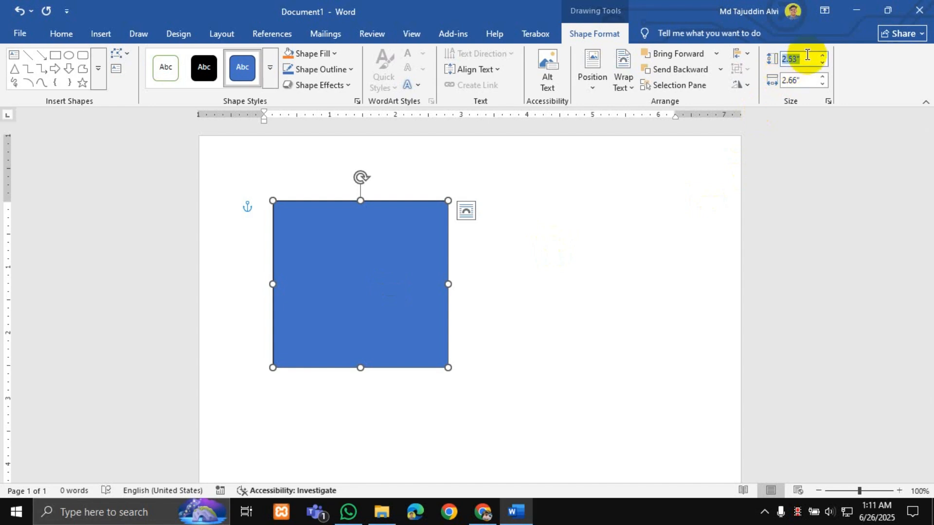
pyautogui.click(777, 59)
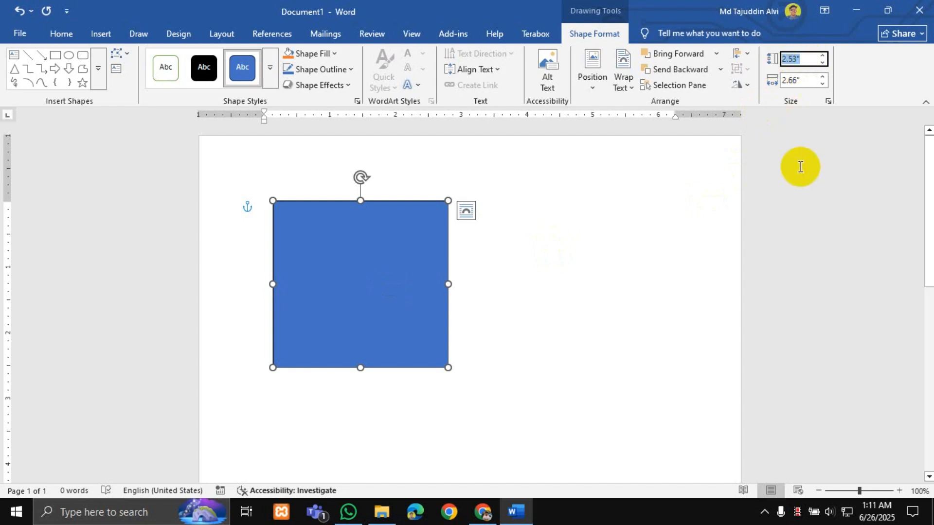
pyautogui.write('3.3')
pyautogui.press('BackSpace')
pyautogui.press('BackSpace')
pyautogui.press('BackSpace')
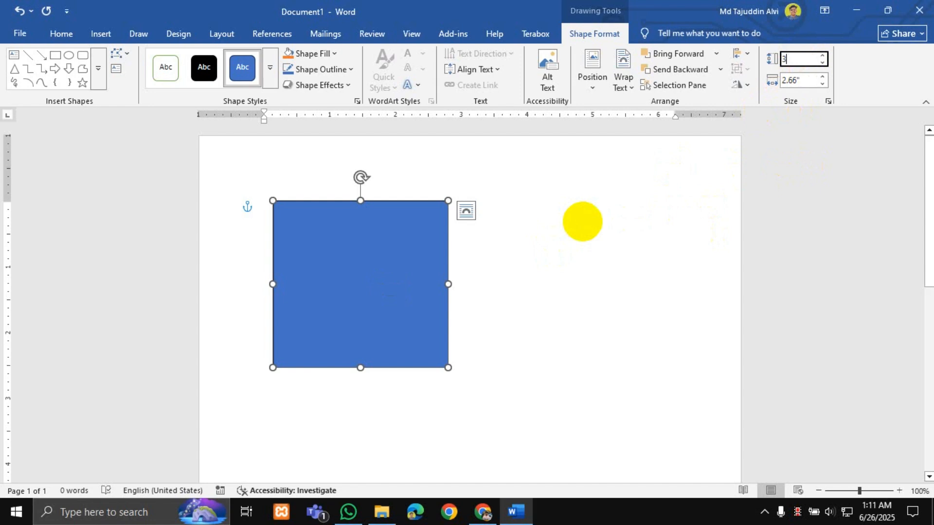
pyautogui.click(366, 275)
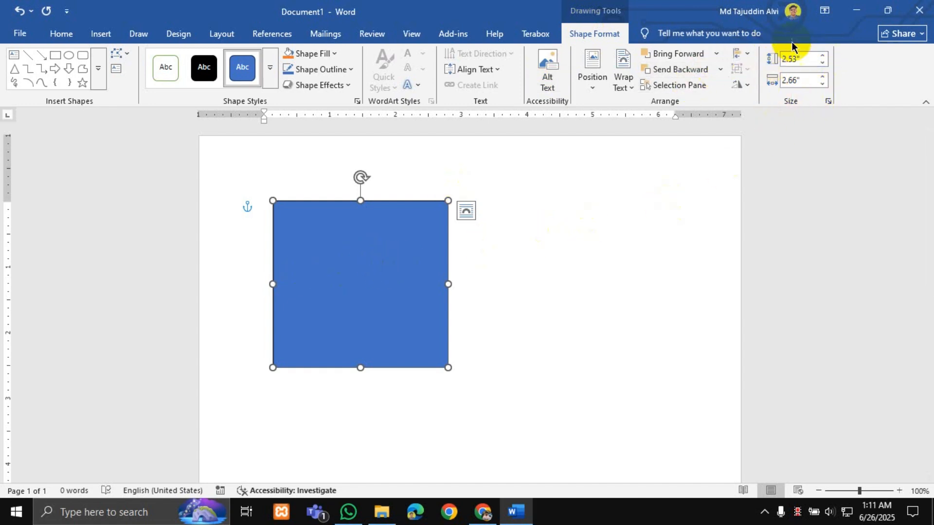
# Resize the rectangle to a height of 3.3" and a width of 2.2".
pyautogui.click(804, 57)
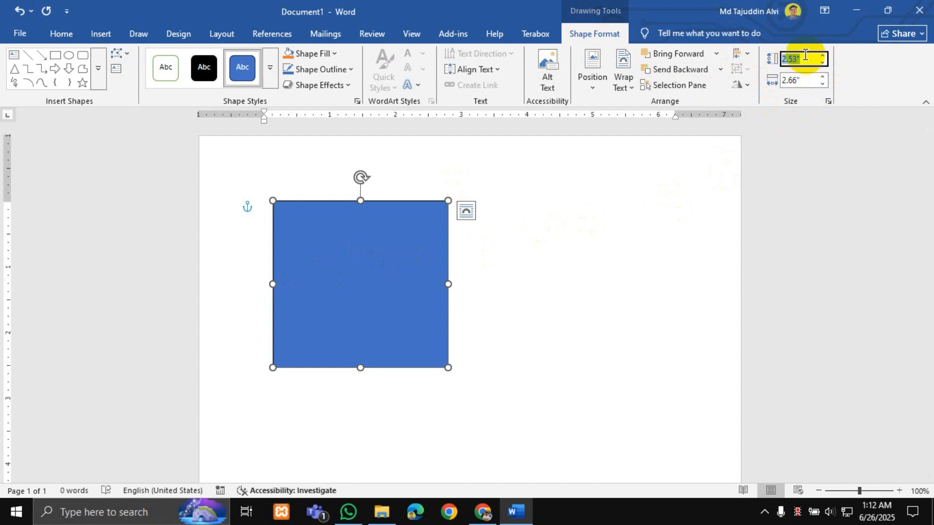
pyautogui.write('3.3')
pyautogui.press('Tab')
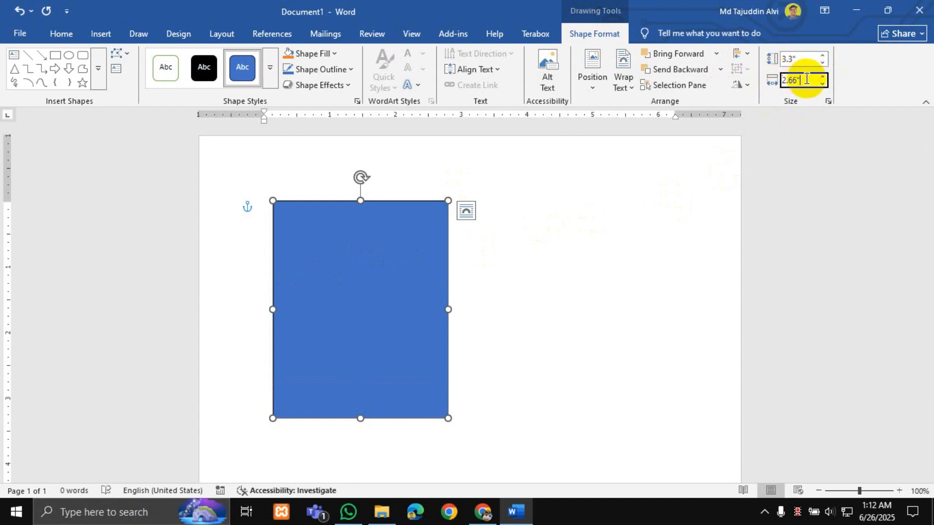
pyautogui.moveTo(807, 79); pyautogui.dragTo(784, 81)
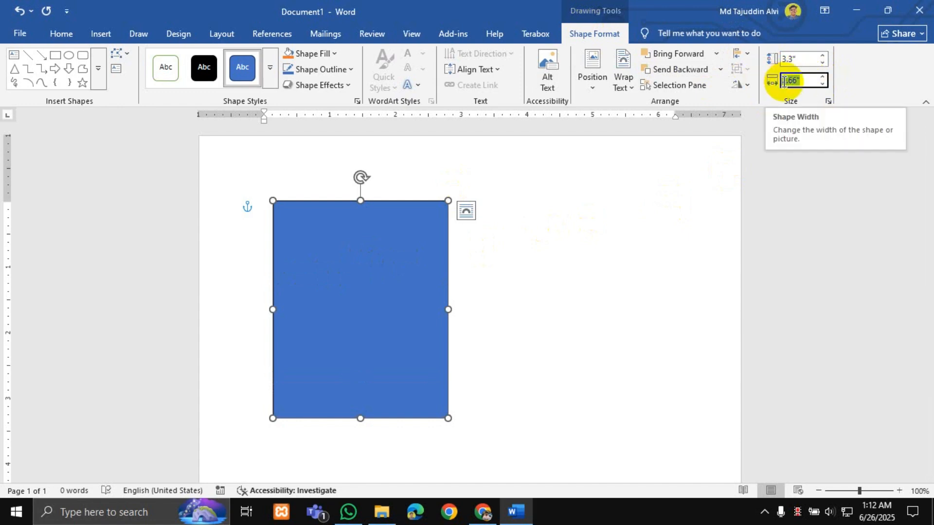
pyautogui.write('2.4')
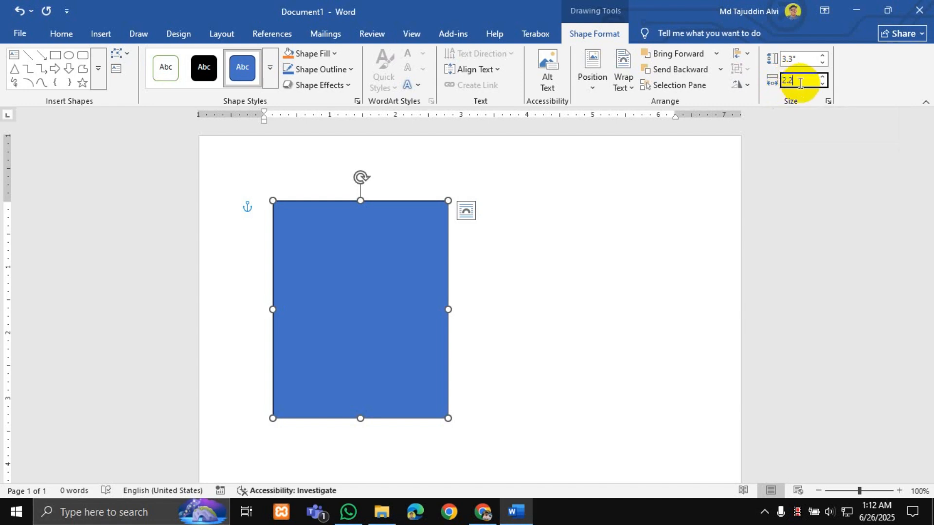
pyautogui.click(375, 318)
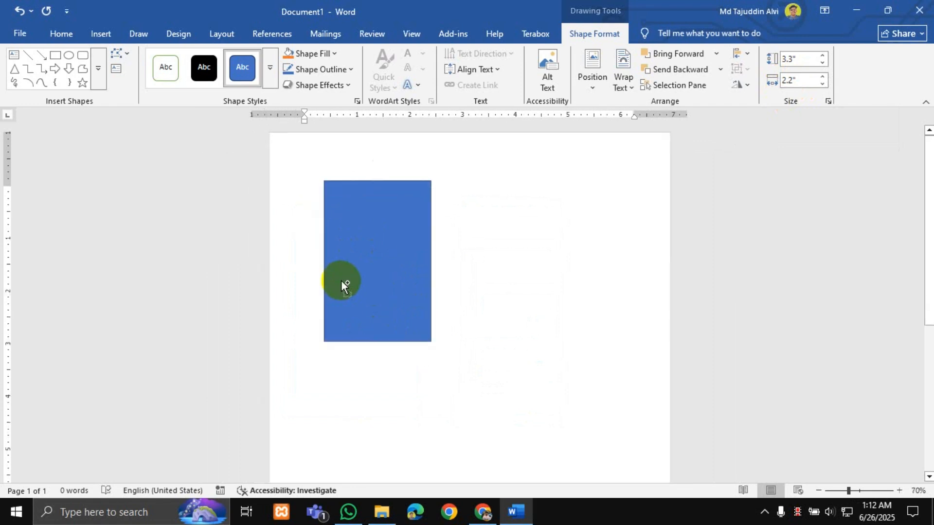
# Set the rectangle to No Fill and give it a light blue theme-colour outline.
pyautogui.scroll(-2, 340, 281)
pyautogui.scroll(5, 417, 280)
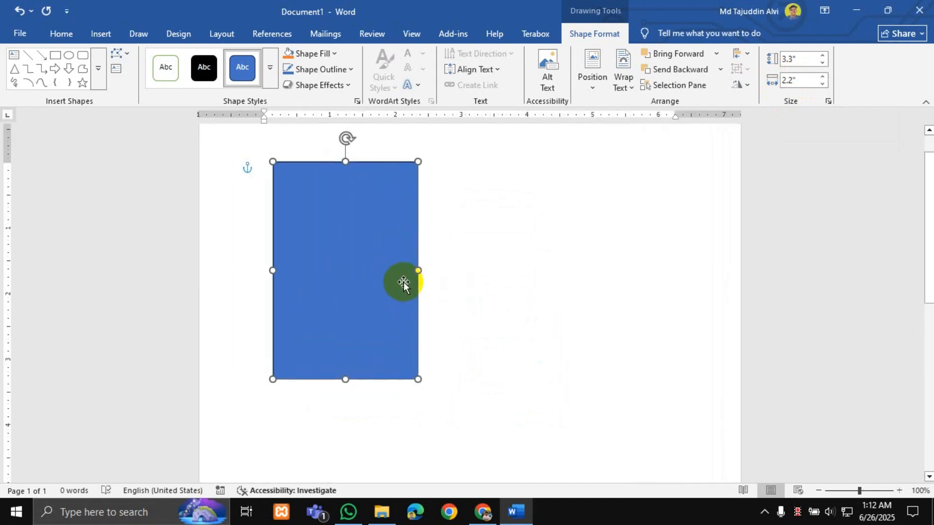
pyautogui.scroll(2, 399, 280)
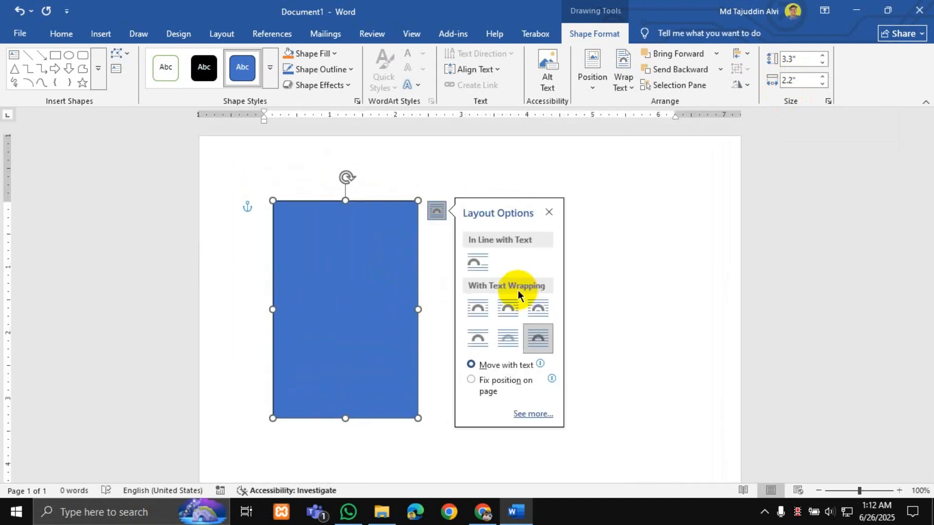
pyautogui.scroll(-2, 636, 278)
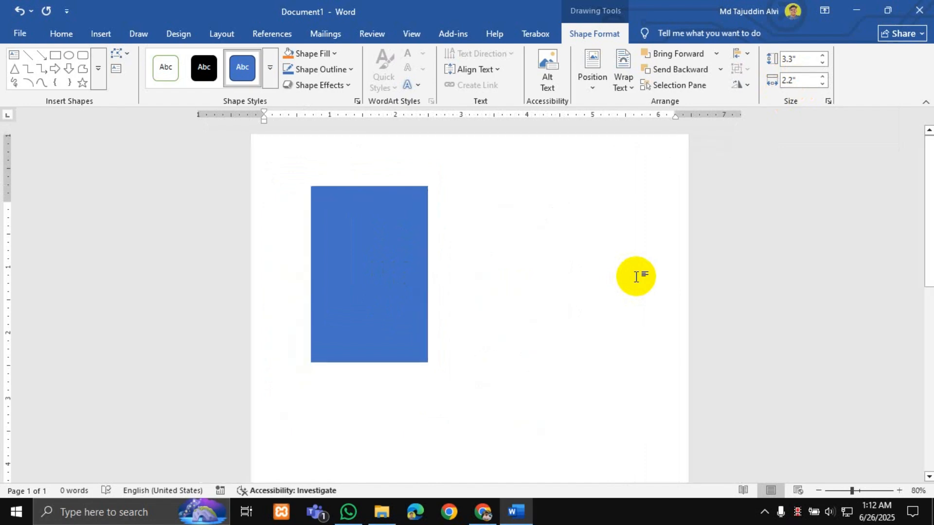
pyautogui.click(382, 255)
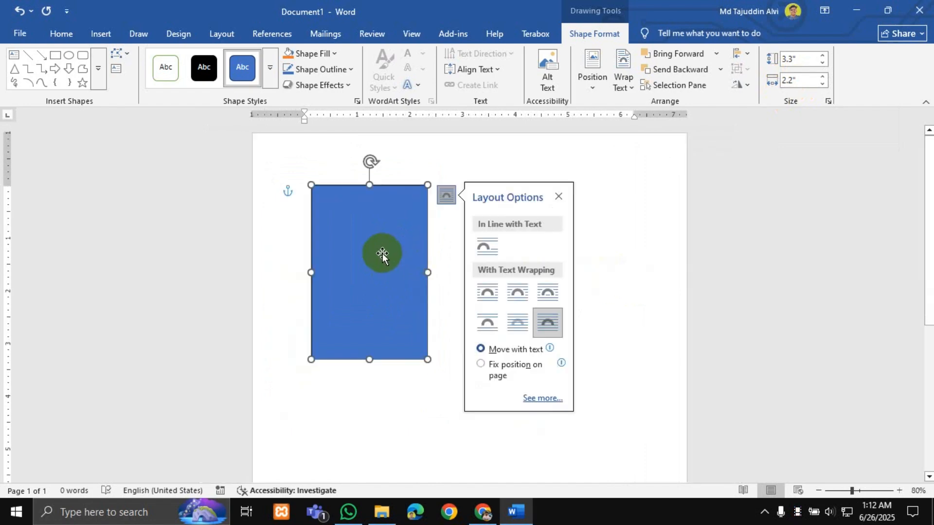
pyautogui.click(314, 54)
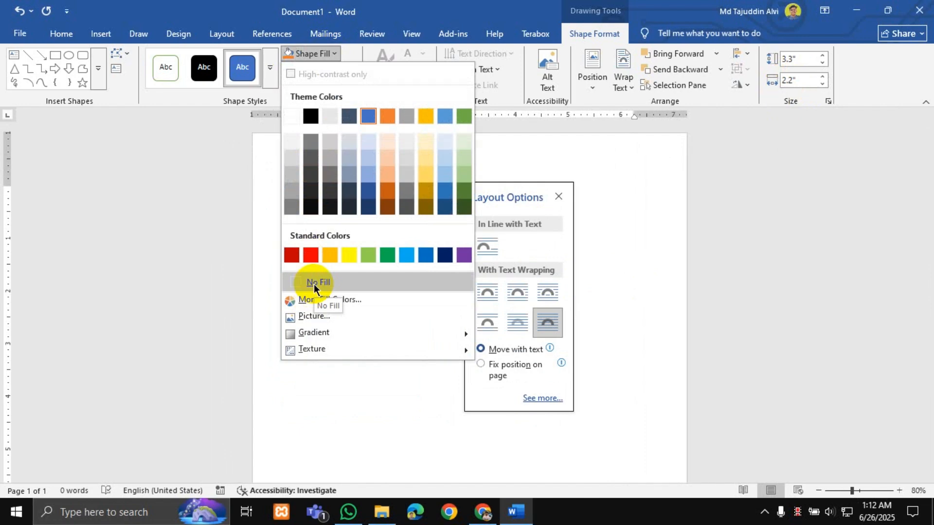
pyautogui.click(328, 118)
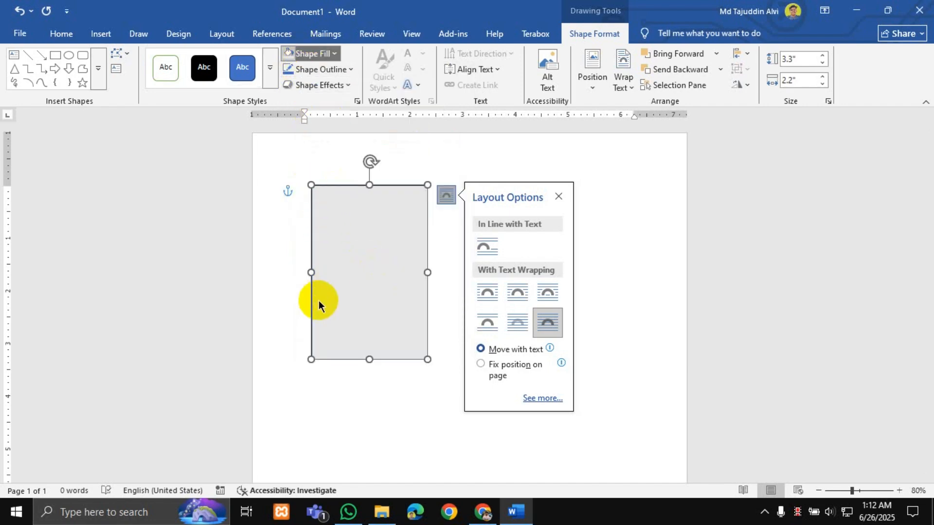
pyautogui.click(315, 287)
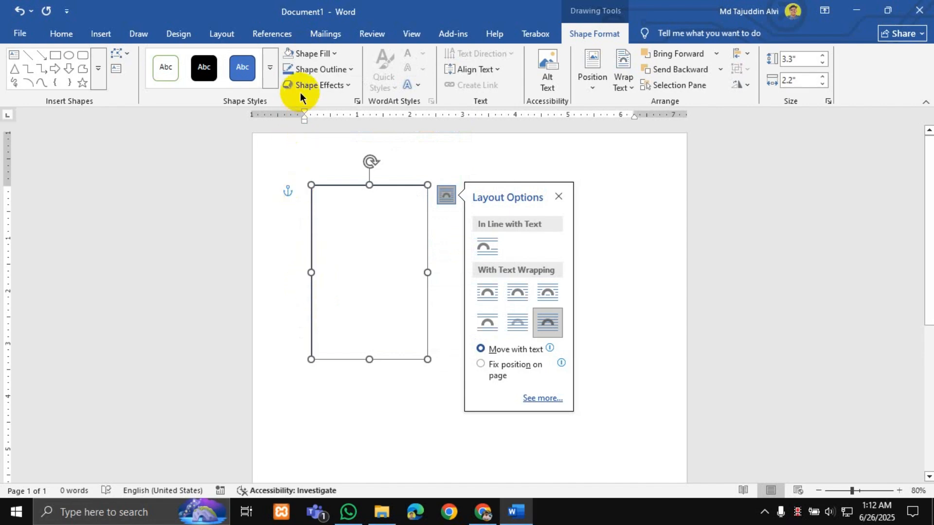
pyautogui.click(320, 69)
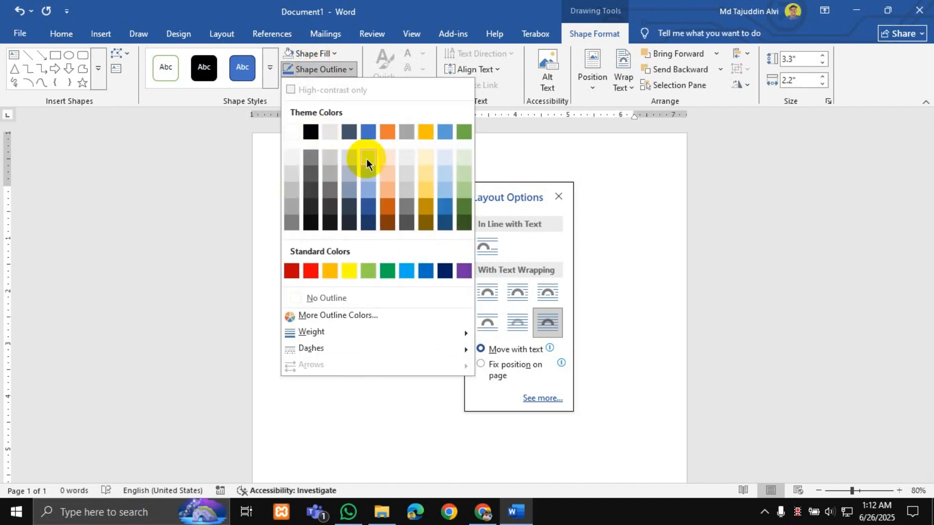
pyautogui.click(369, 188)
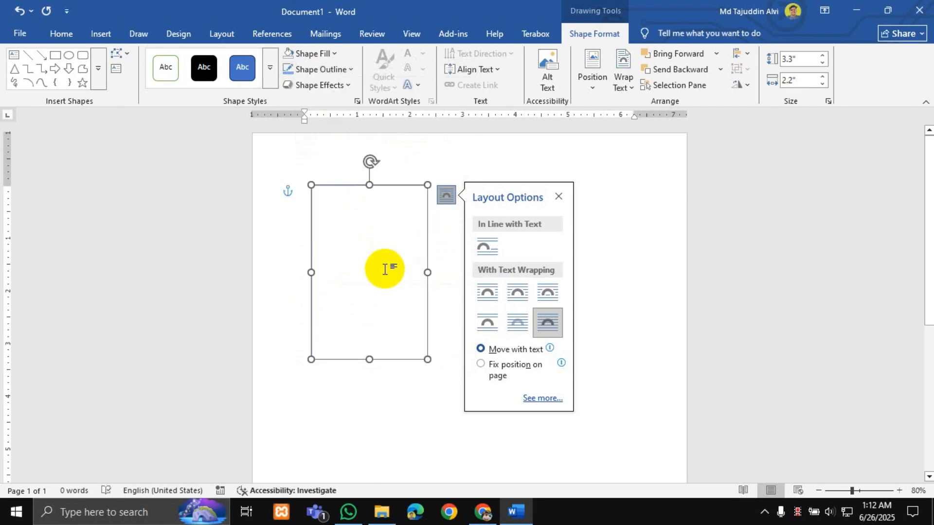
# Draw a second rectangle about 1.1" high and 2.2" wide across the top of the outlined card frame.
pyautogui.scroll(3, 384, 269)
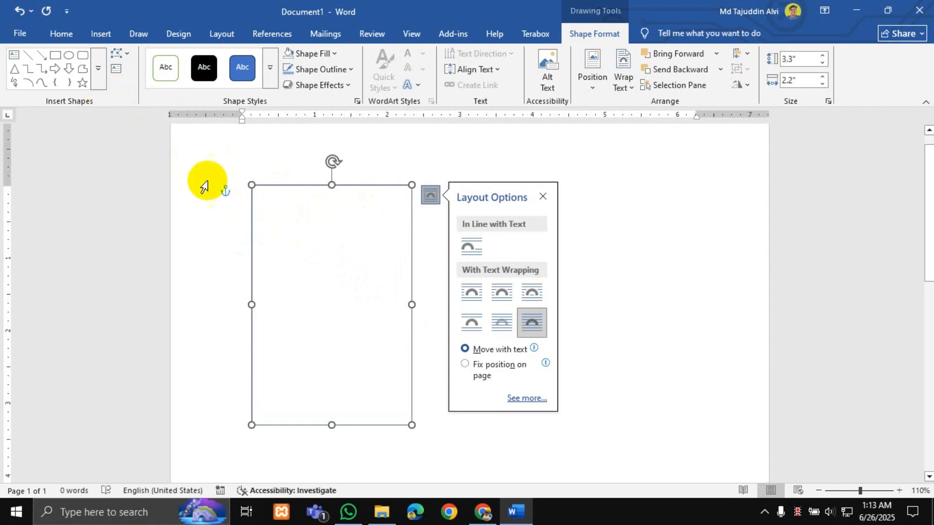
pyautogui.click(57, 57)
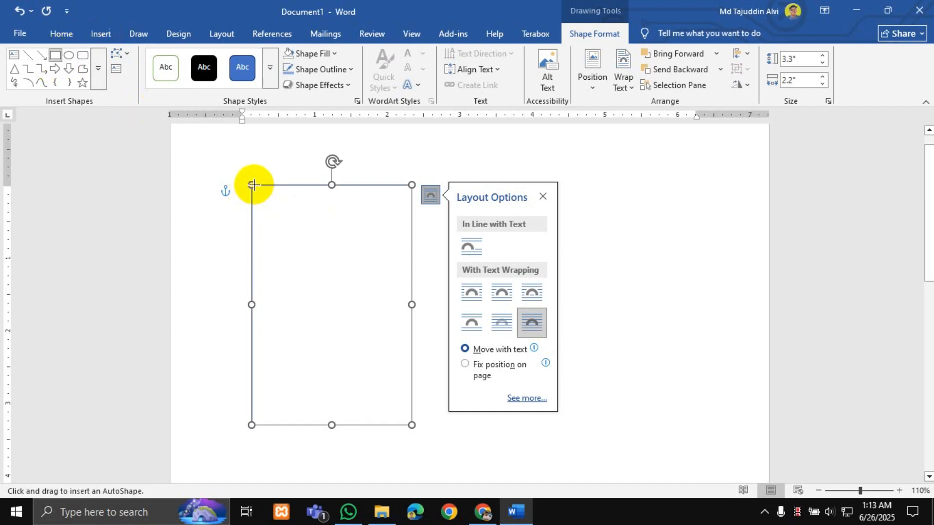
pyautogui.moveTo(257, 190); pyautogui.dragTo(412, 265)
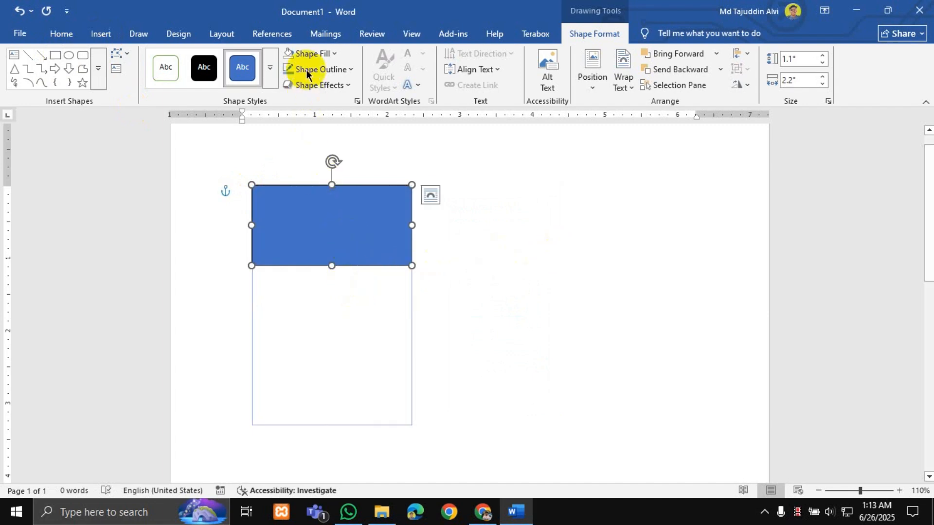
pyautogui.click(310, 51)
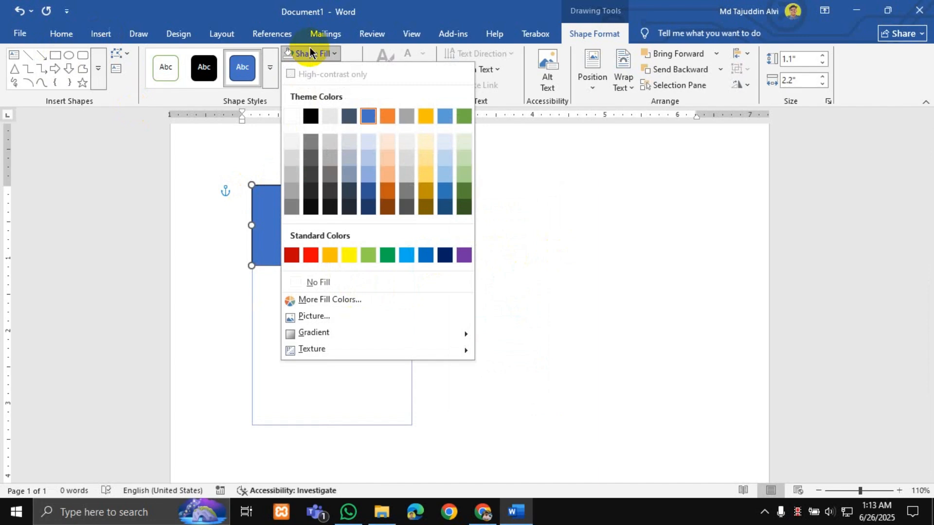
pyautogui.click(310, 52)
pyautogui.click(329, 237)
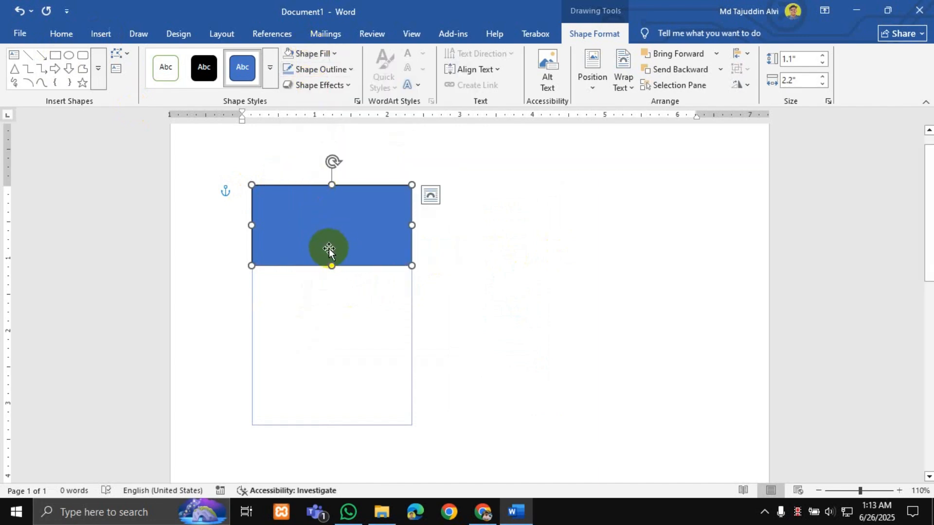
pyautogui.click(118, 71)
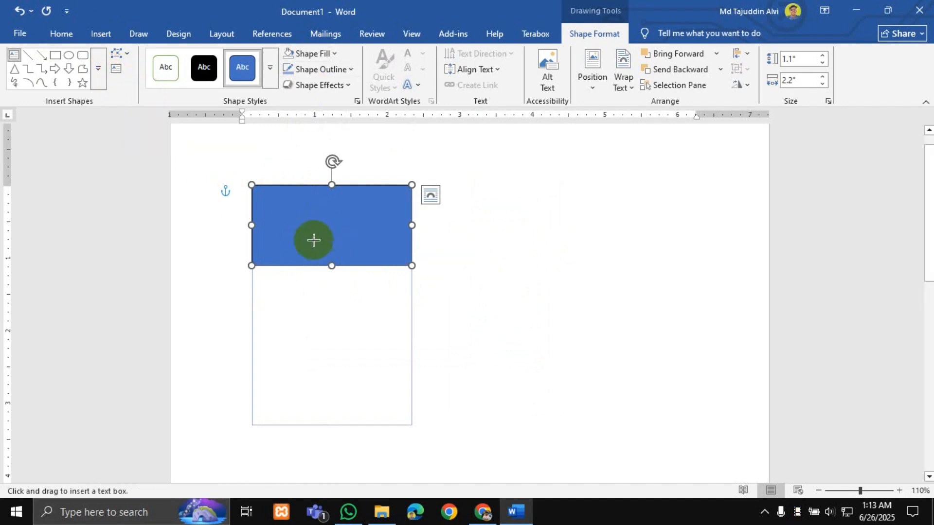
pyautogui.click(120, 69)
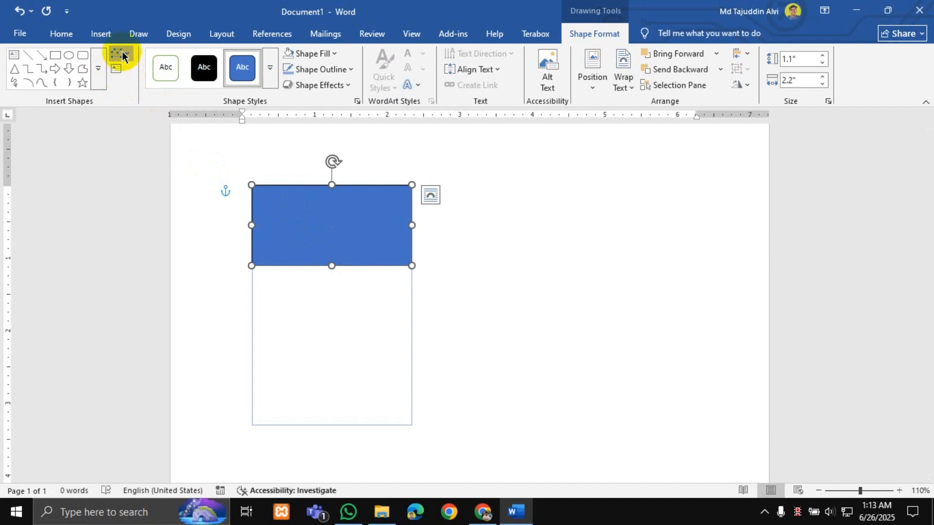
pyautogui.click(120, 53)
pyautogui.click(330, 223)
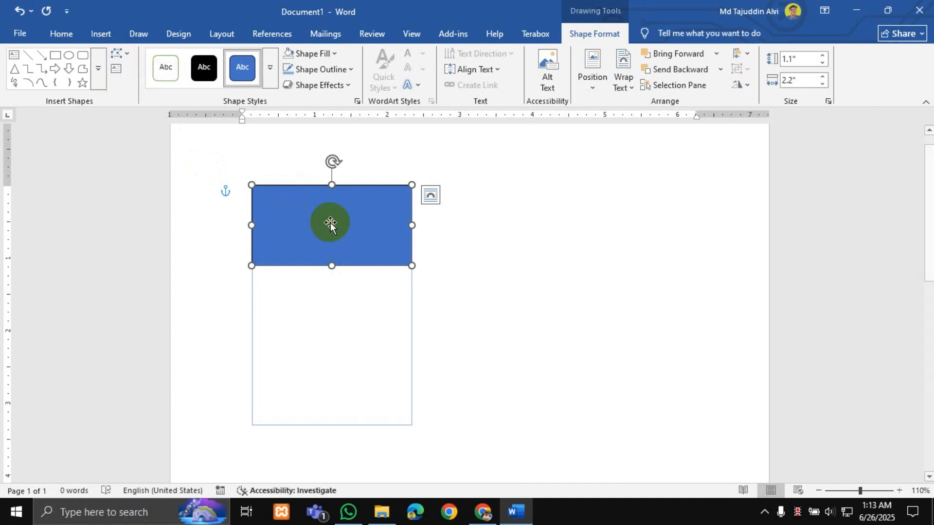
pyautogui.click(350, 302)
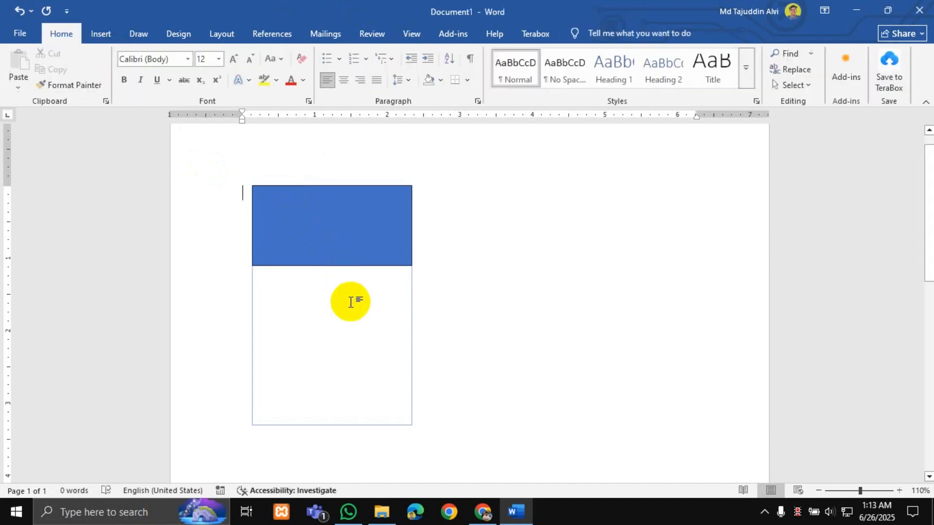
# Enter Edit Points mode on the blue header rectangle and add a point at the middle of its lower edge.
pyautogui.click(304, 218)
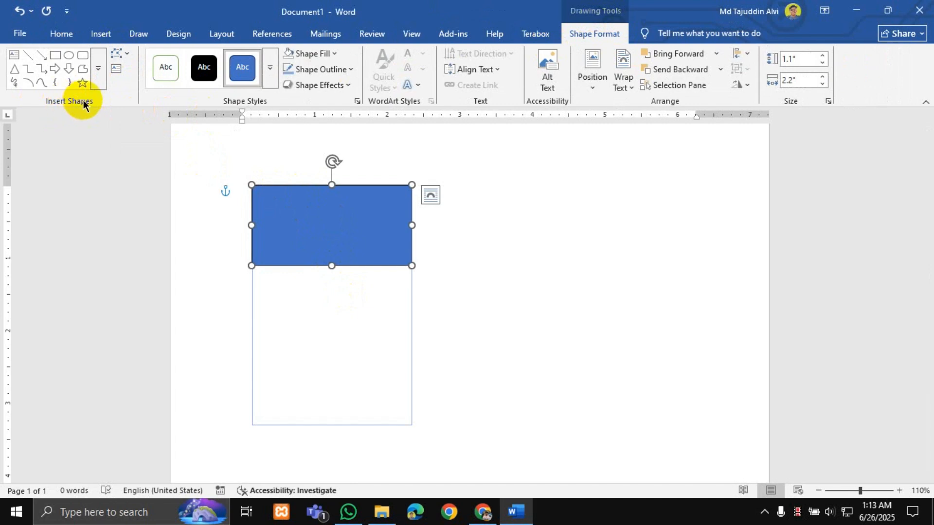
pyautogui.click(122, 52)
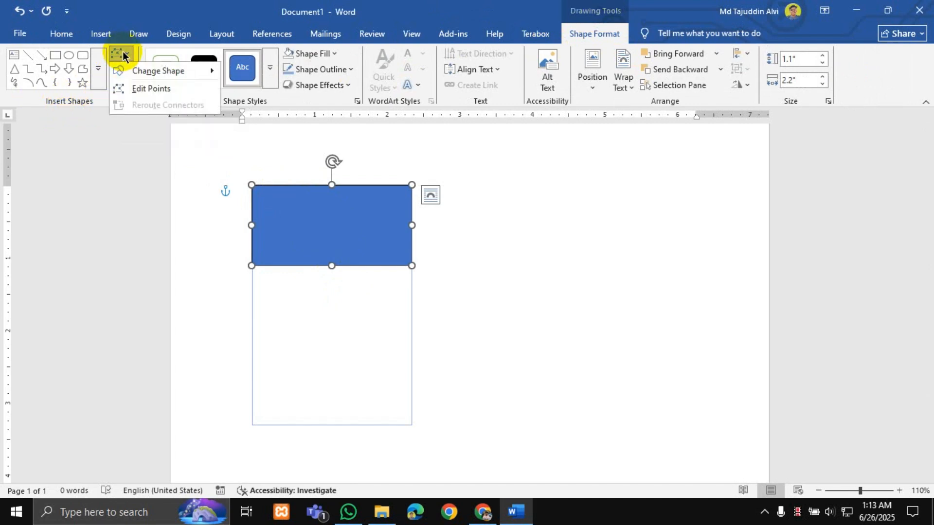
pyautogui.click(135, 89)
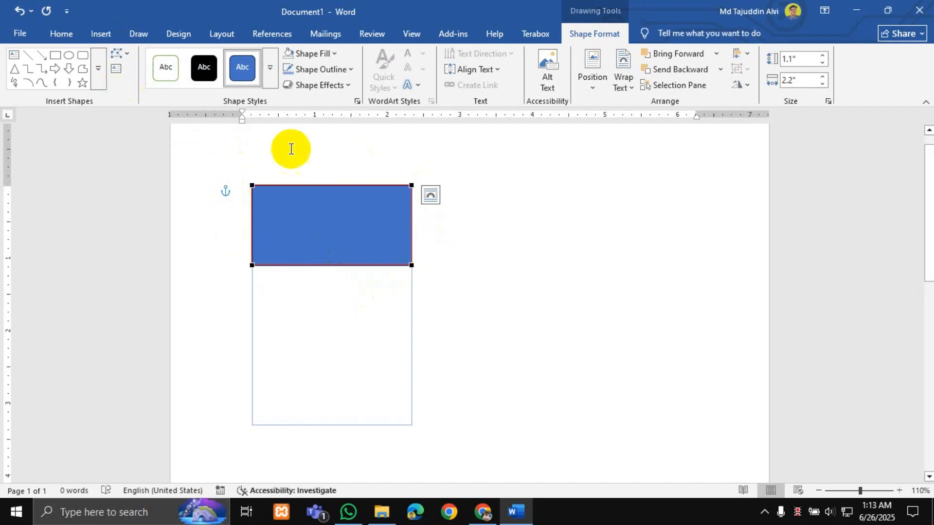
pyautogui.click(325, 263)
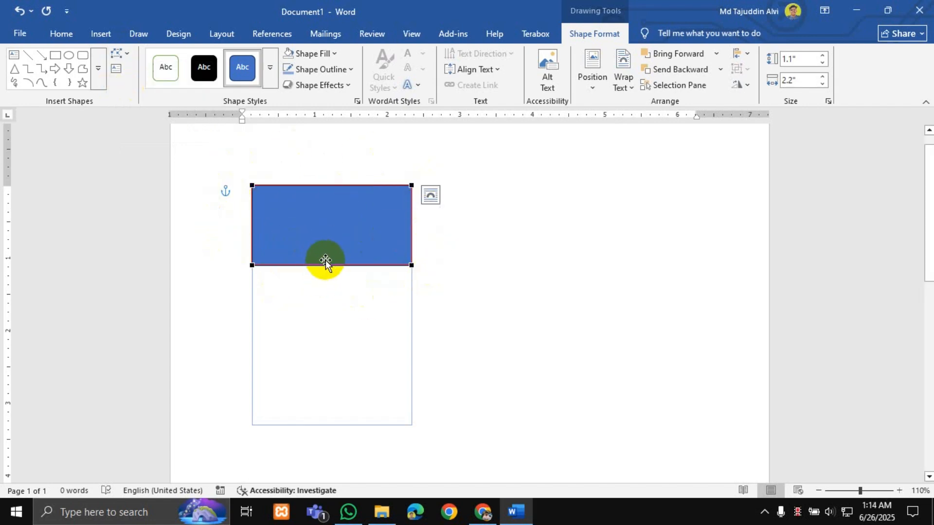
pyautogui.scroll(2, 331, 268)
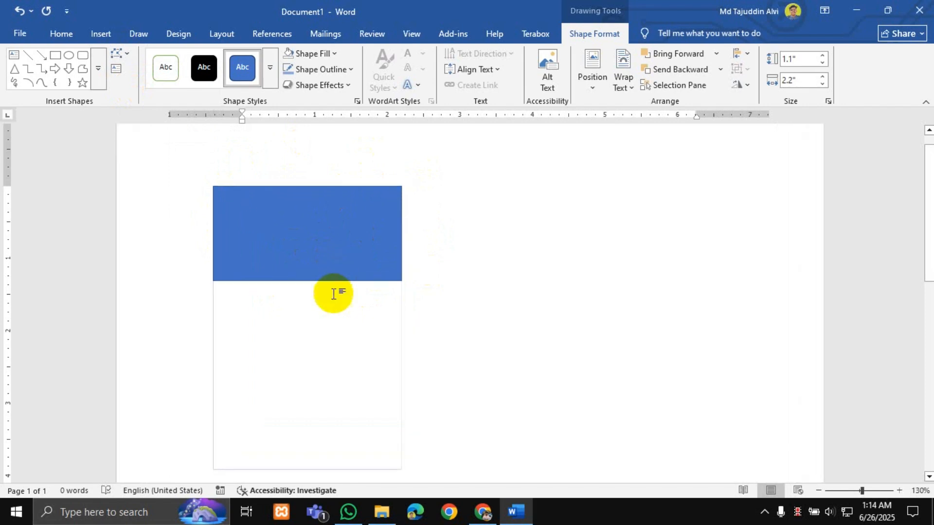
pyautogui.rightClick(304, 280)
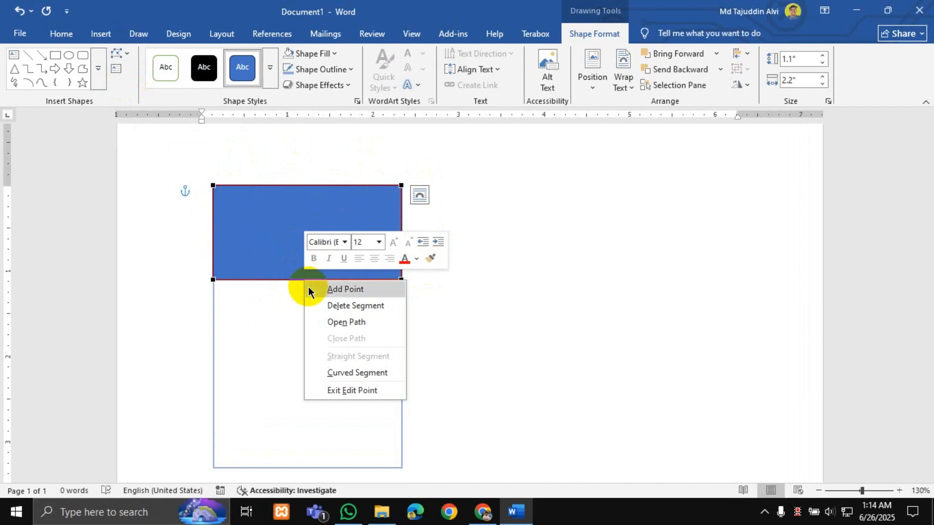
pyautogui.click(337, 294)
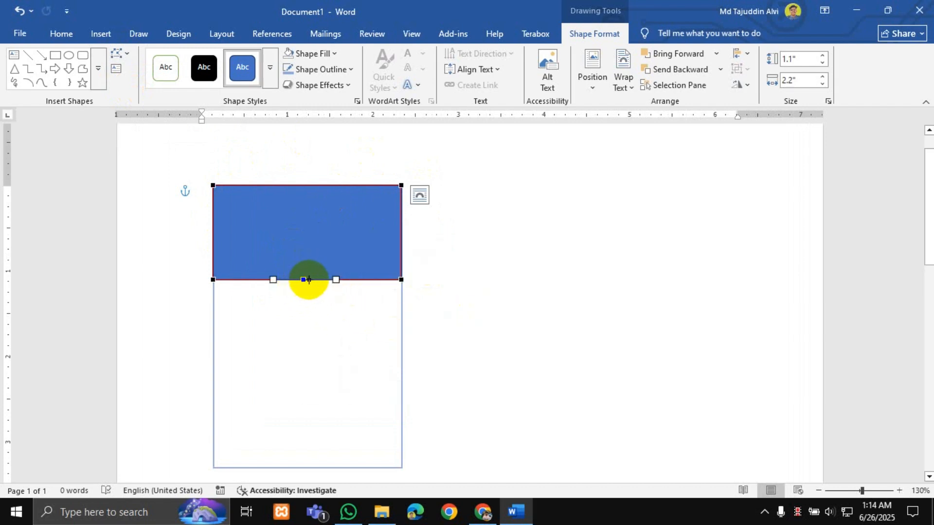
# Pull the new middle point down to form a V-shaped lower edge, making the header about 1.49" high, and finish point editing.
pyautogui.moveTo(302, 279); pyautogui.dragTo(302, 315)
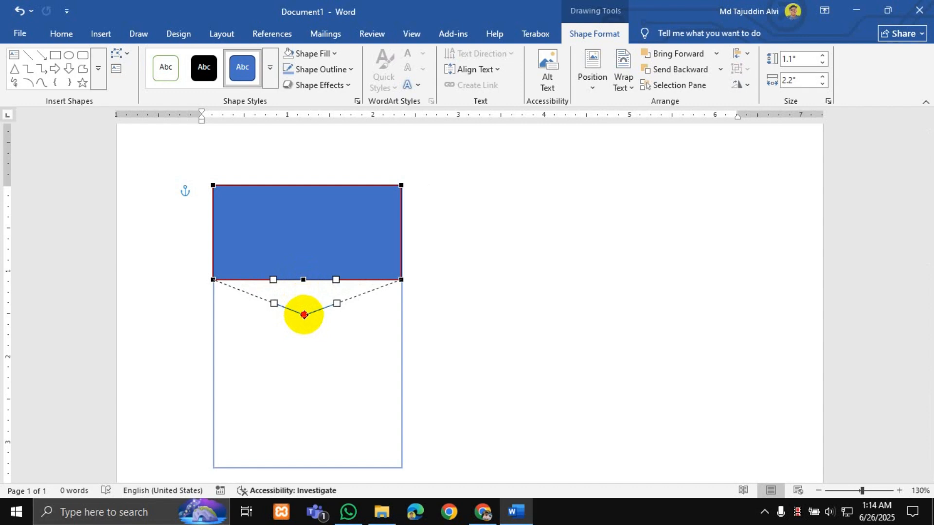
pyautogui.moveTo(304, 315); pyautogui.dragTo(303, 313)
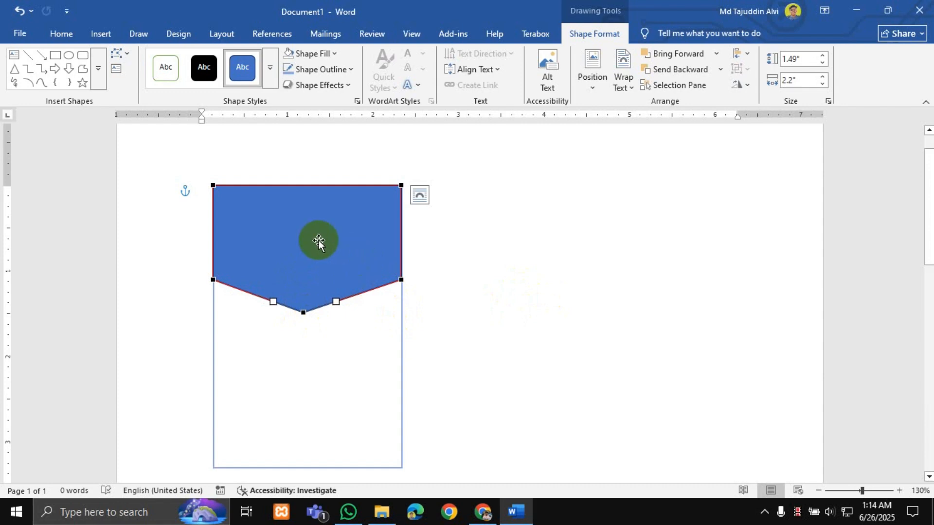
pyautogui.click(124, 55)
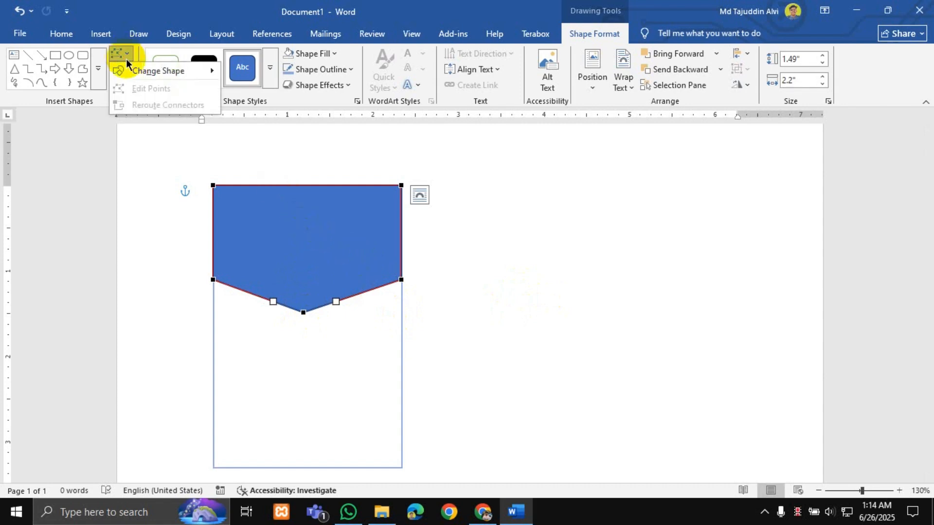
pyautogui.click(126, 59)
pyautogui.click(333, 250)
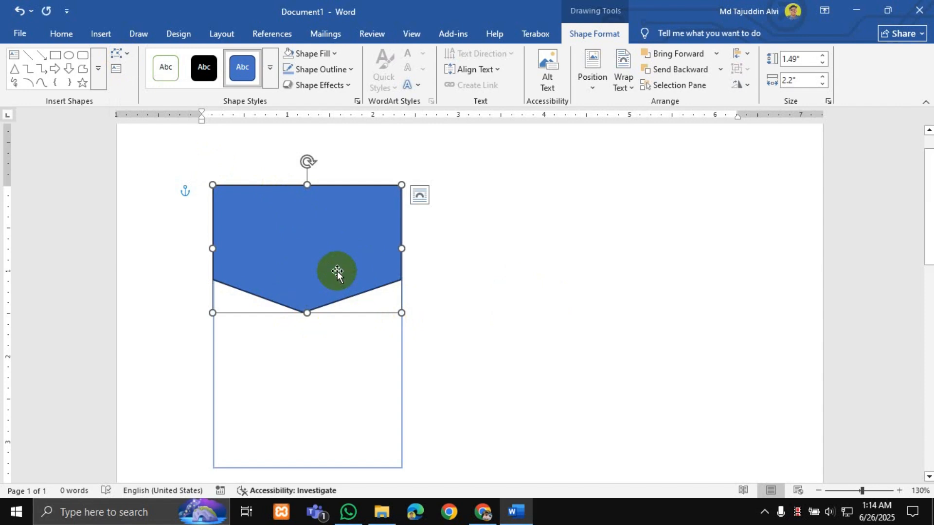
# Duplicate the pointed header shape and align the copy horizontally with the original, offset slightly below it.
pyautogui.click(325, 362)
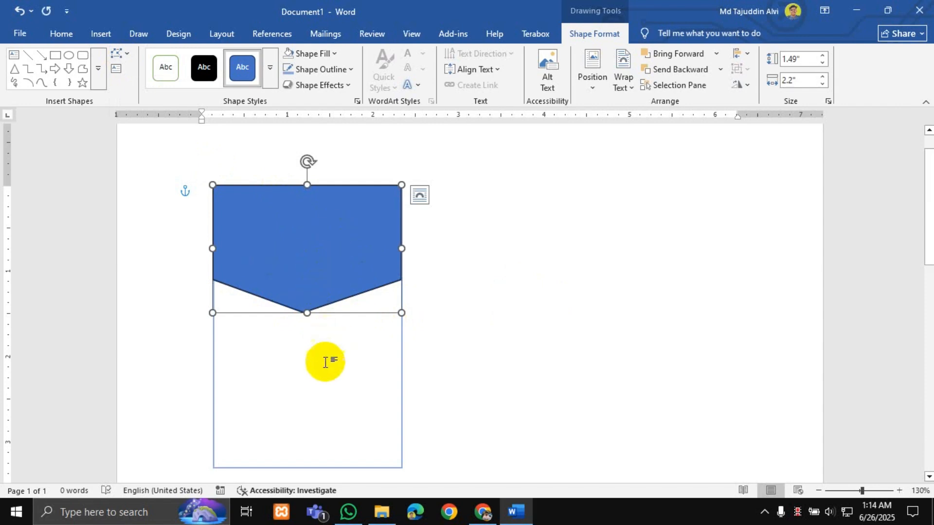
pyautogui.hotkey('ctrl', 'v')
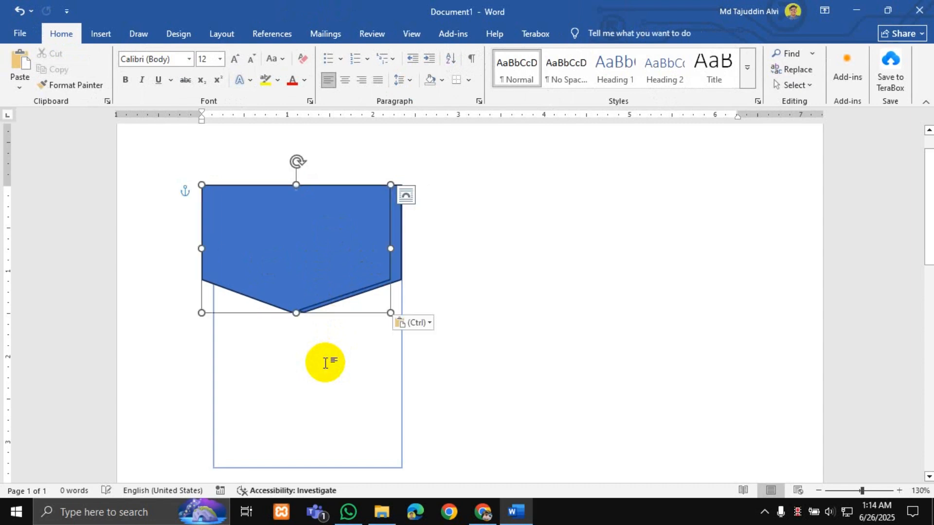
pyautogui.moveTo(317, 266)
pyautogui.mouseDown()
pyautogui.moveTo(307, 277)
pyautogui.moveTo(312, 271)
pyautogui.mouseUp()
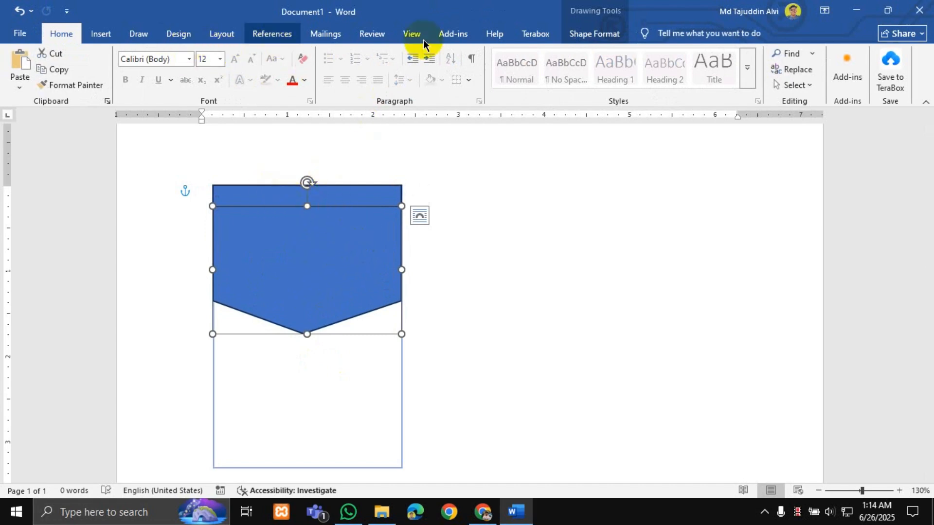
# Set the copied pointed shape to No Fill.
pyautogui.click(616, 38)
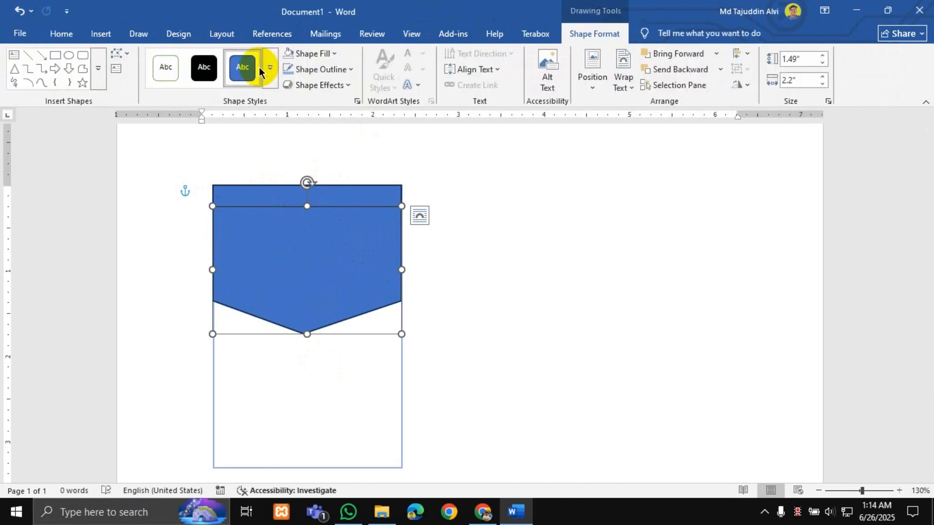
pyautogui.click(311, 53)
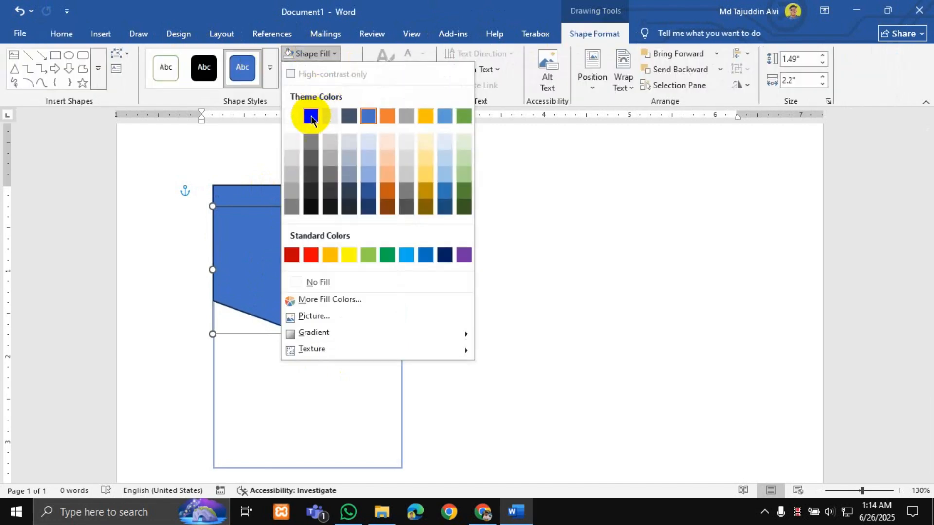
pyautogui.click(322, 282)
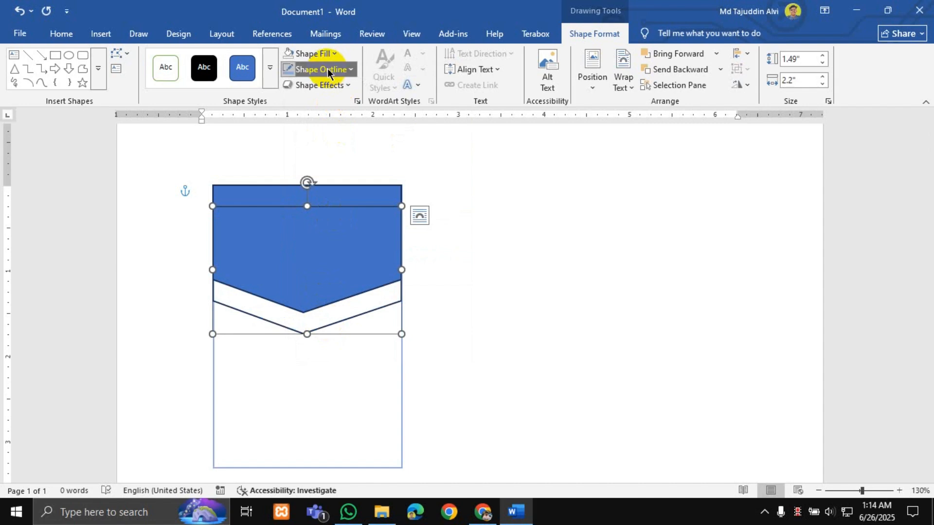
pyautogui.click(326, 275)
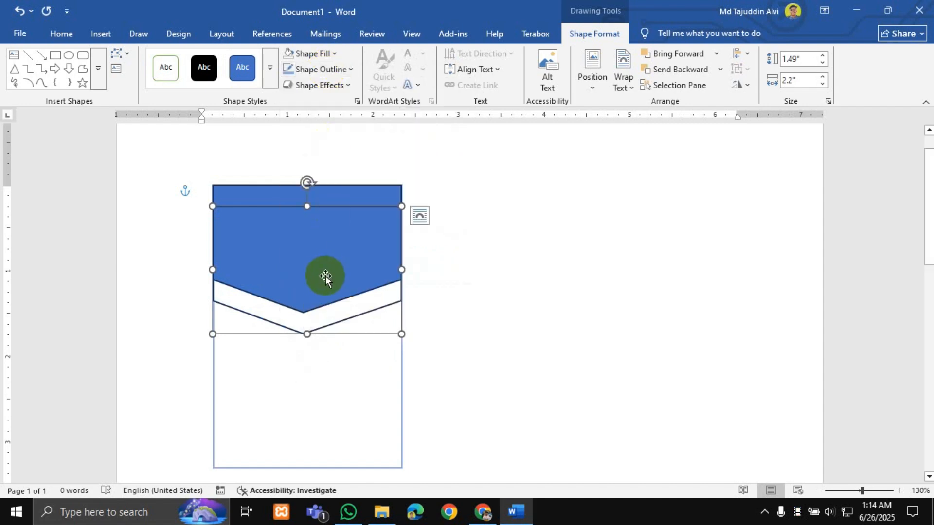
# Send the unfilled pointed copy backward behind the blue header shape.
pyautogui.click(341, 310)
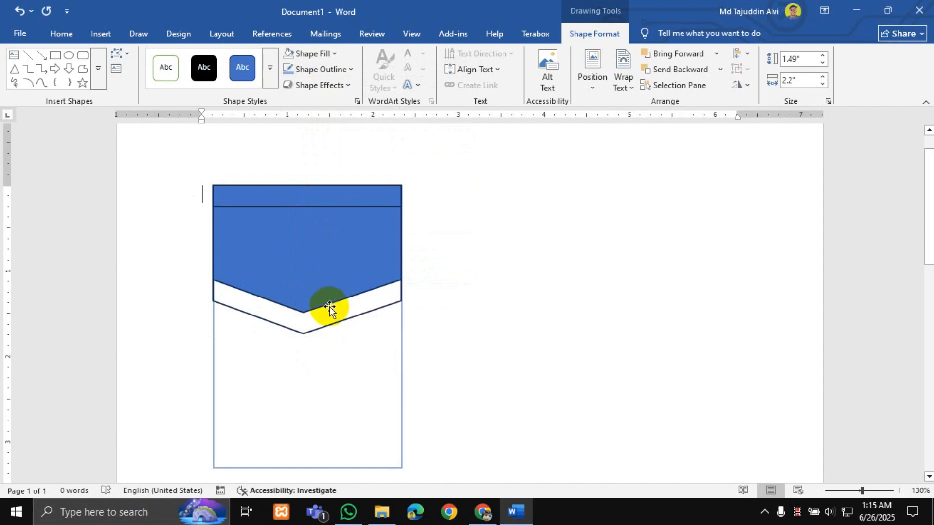
pyautogui.click(329, 307)
pyautogui.click(326, 324)
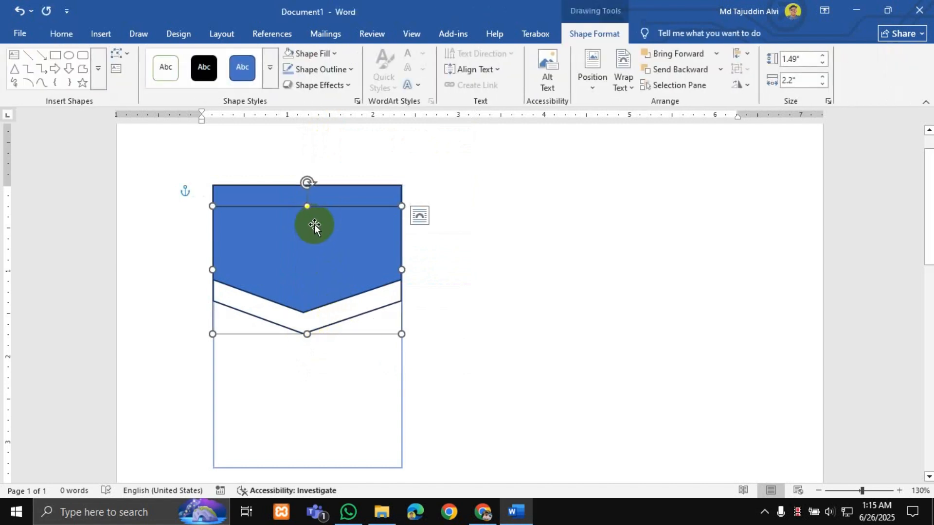
pyautogui.moveTo(320, 207); pyautogui.dragTo(319, 210)
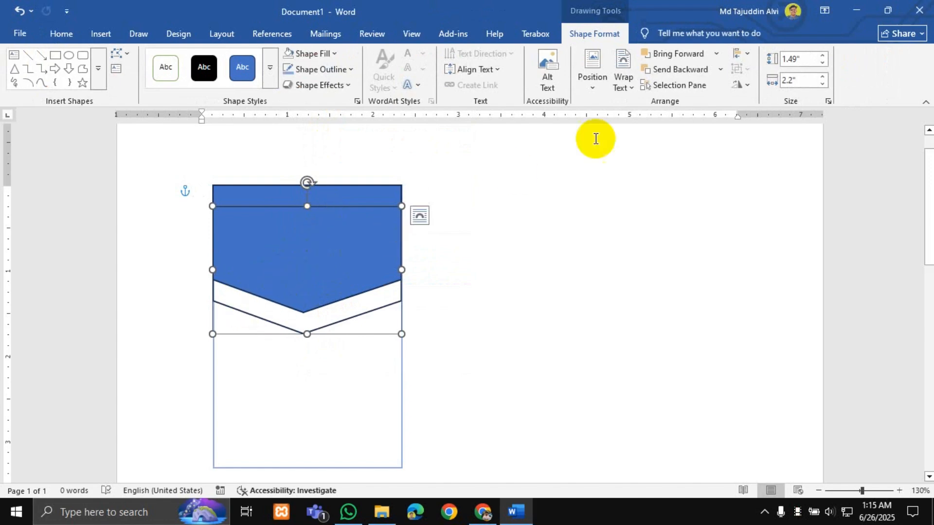
pyautogui.click(659, 72)
pyautogui.click(382, 222)
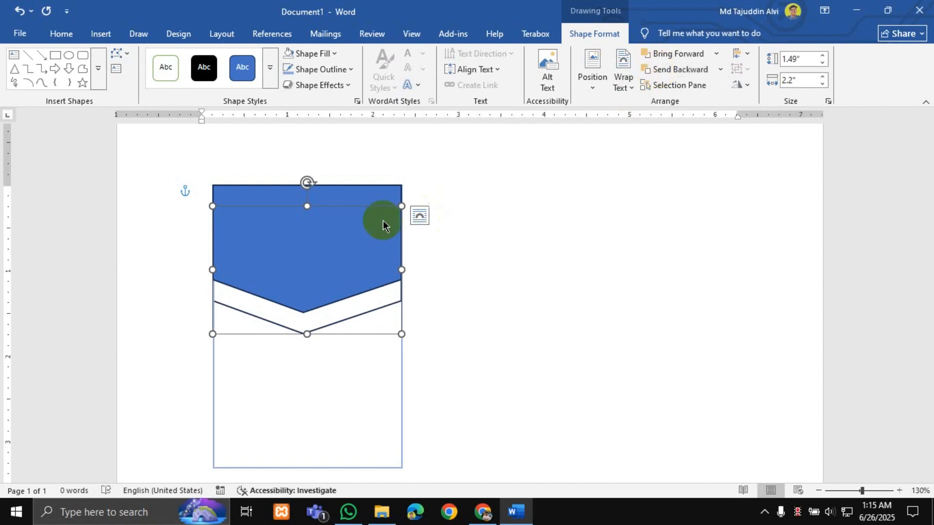
pyautogui.click(287, 204)
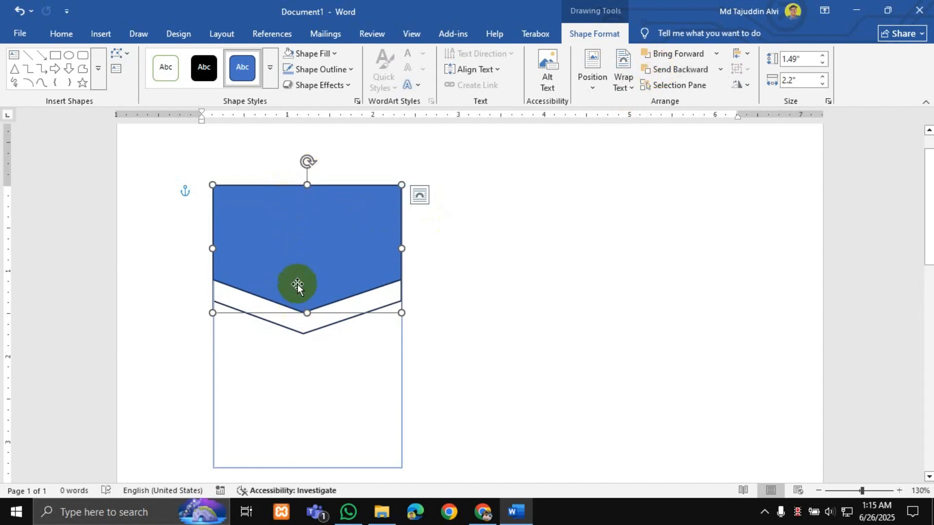
pyautogui.click(364, 348)
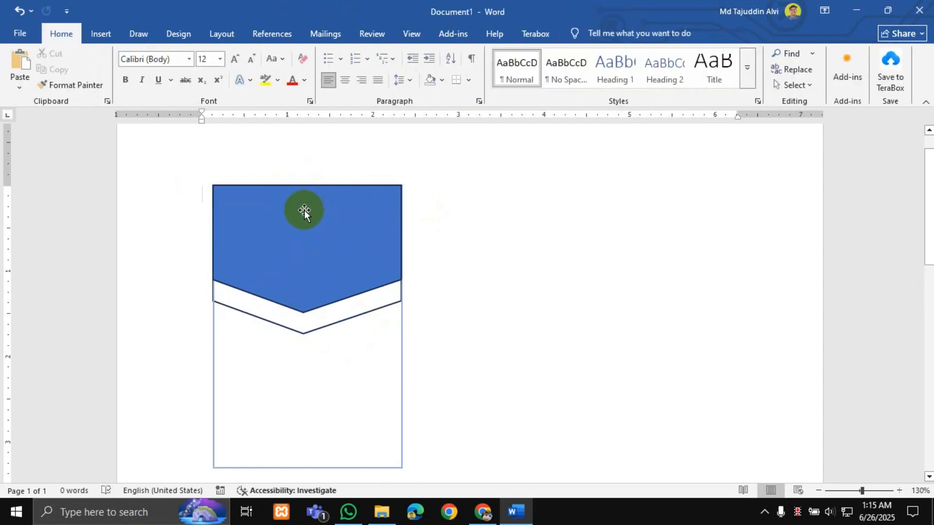
pyautogui.keyDown('ctrl'); pyautogui.scroll(-1, 417, 208); pyautogui.keyUp('ctrl')
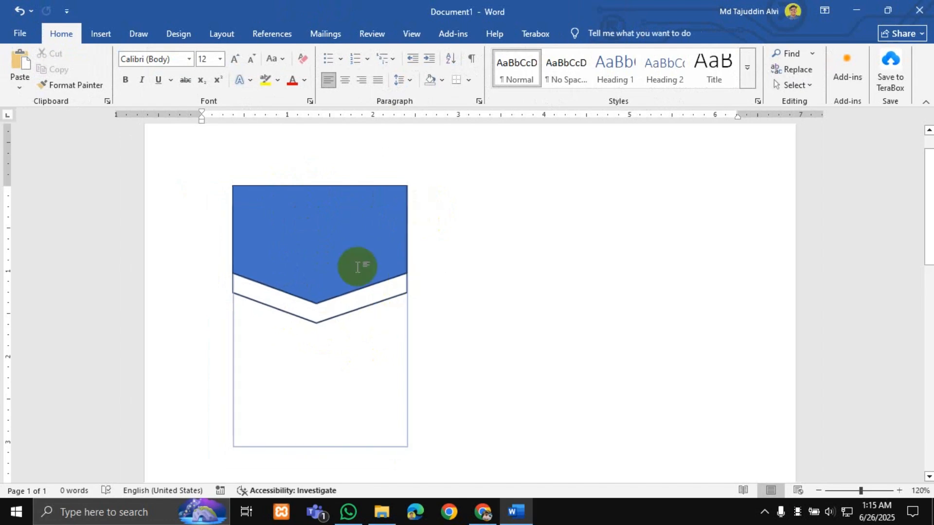
pyautogui.scroll(-1, 333, 274)
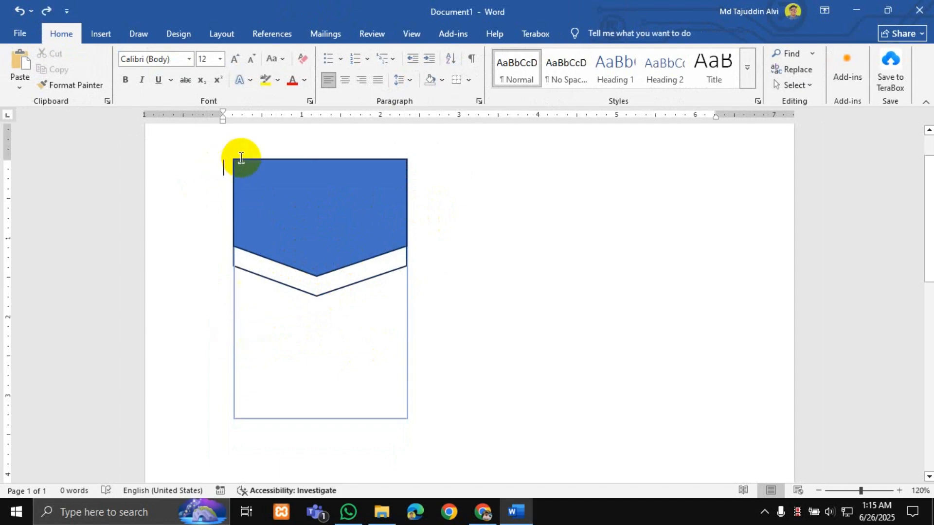
pyautogui.click(251, 167)
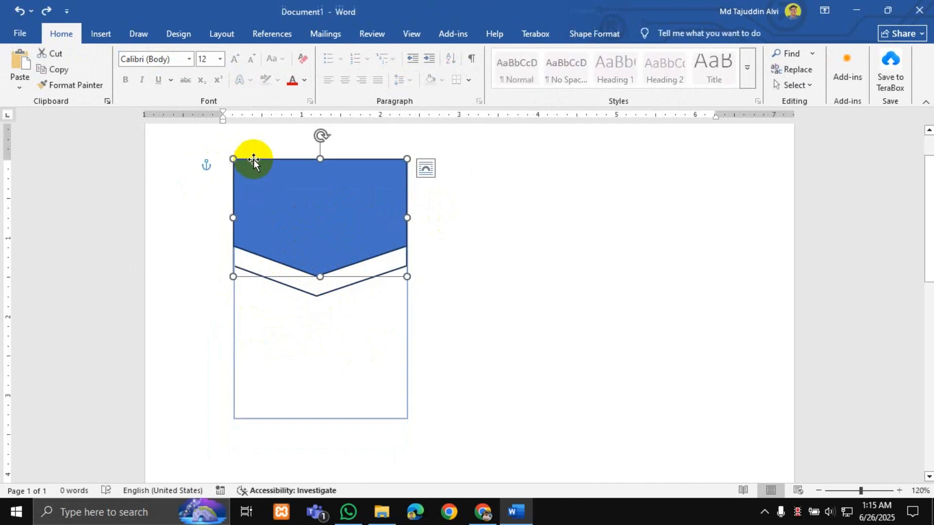
pyautogui.click(309, 372)
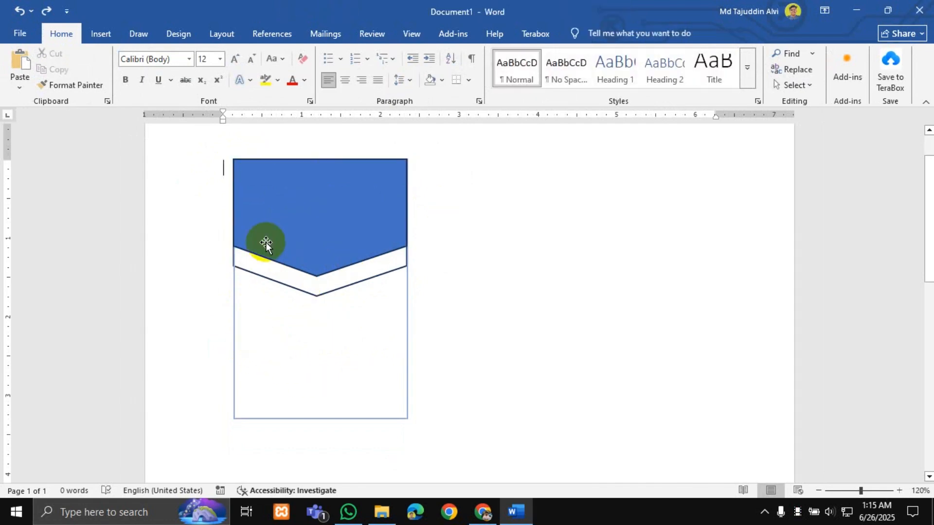
pyautogui.click(257, 164)
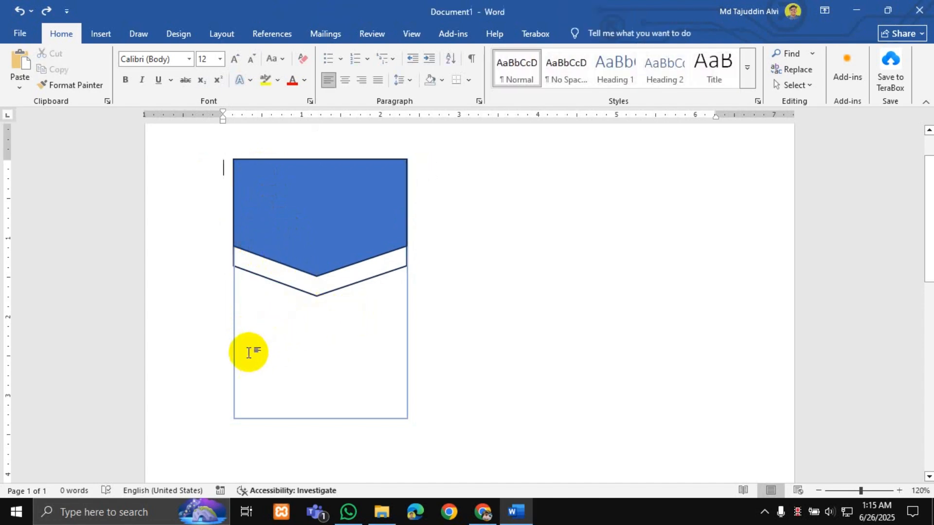
# Draw a rectangle about 1.04" high and 2.2" wide across the lower part of the card frame, below the pointed header.
pyautogui.click(252, 349)
pyautogui.click(250, 329)
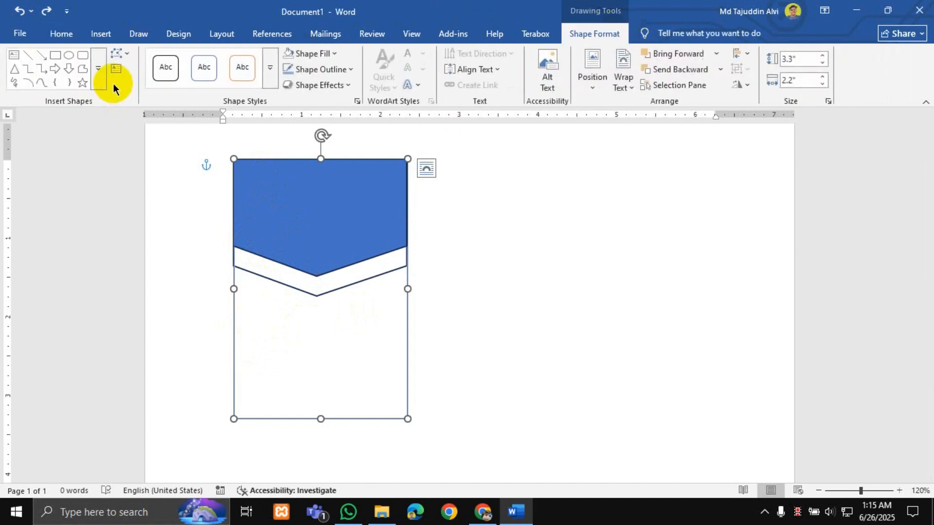
pyautogui.click(57, 58)
pyautogui.moveTo(234, 323)
pyautogui.mouseDown()
pyautogui.moveTo(348, 407)
pyautogui.moveTo(407, 417)
pyautogui.moveTo(408, 405)
pyautogui.mouseUp()
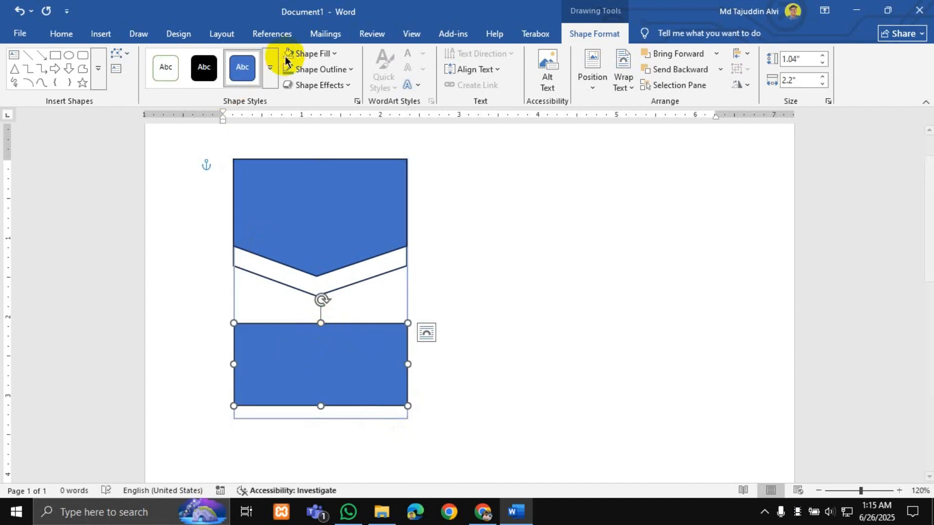
# Set the new lower rectangle to No Fill and remove its outline.
pyautogui.click(309, 53)
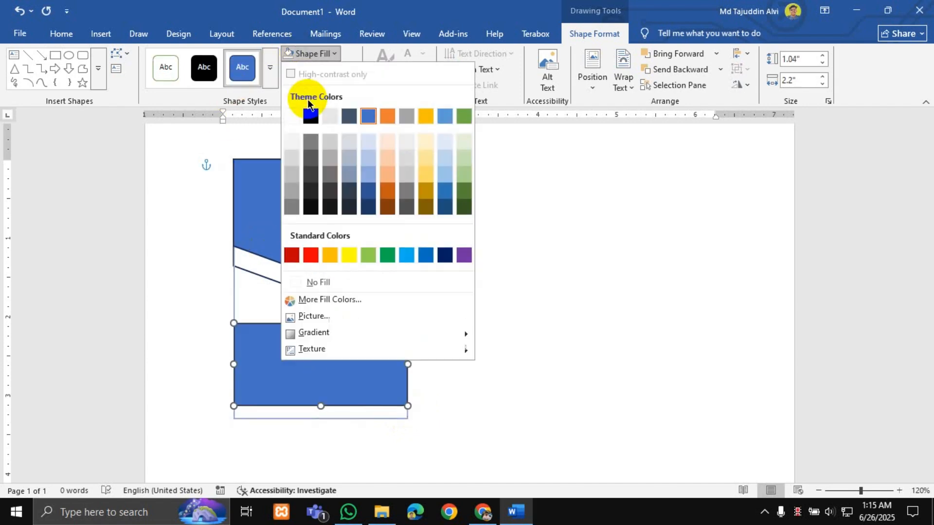
pyautogui.click(319, 282)
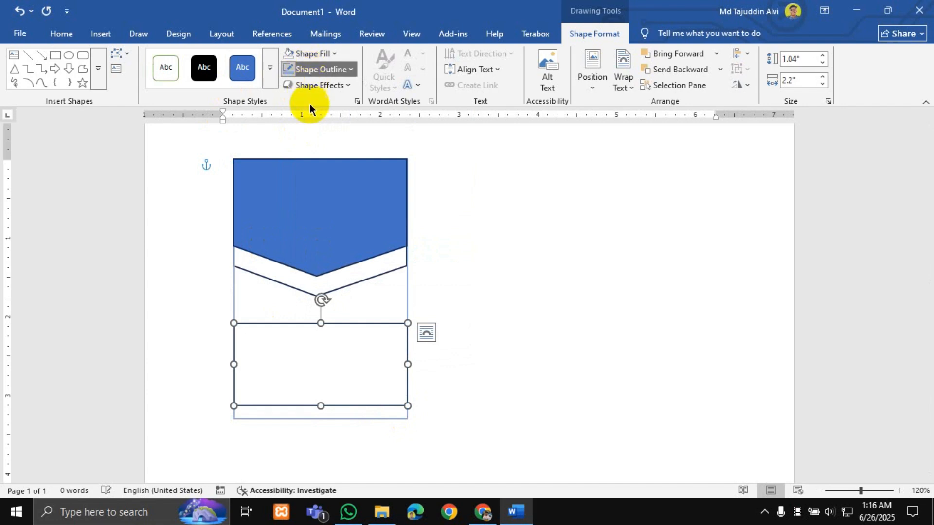
pyautogui.click(316, 69)
pyautogui.click(316, 299)
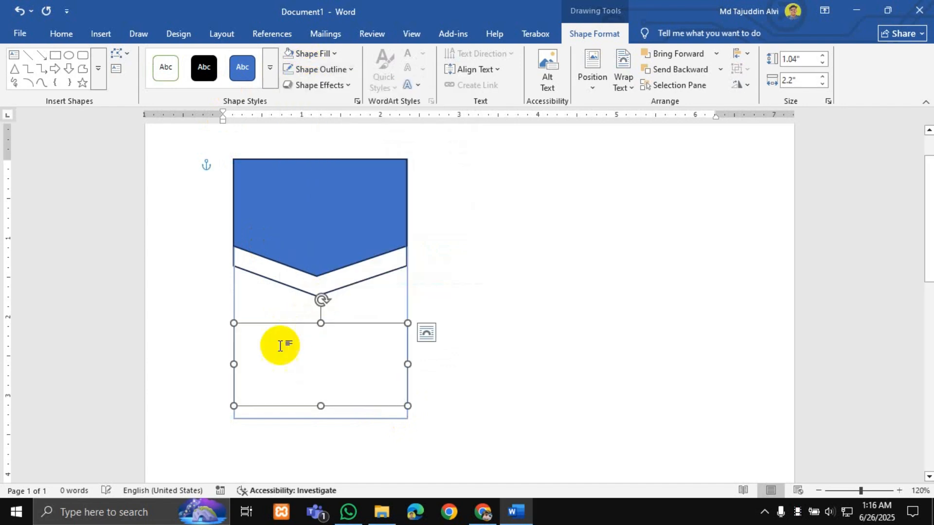
pyautogui.click(280, 346)
pyautogui.hotkey('ctrl', 'a')
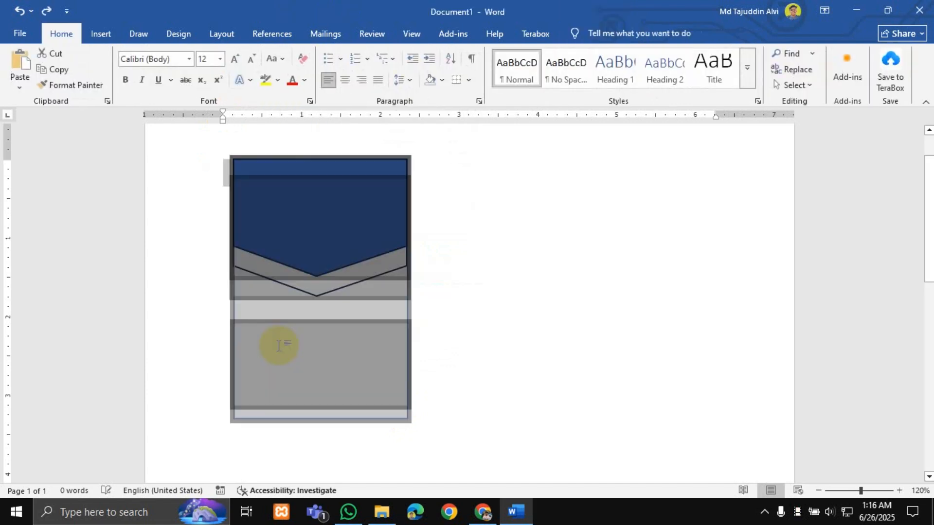
pyautogui.click(277, 346)
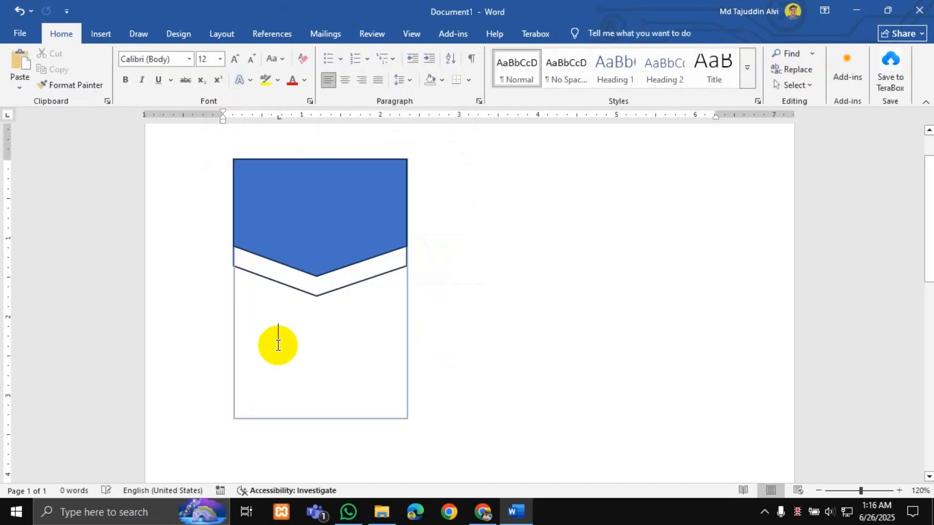
pyautogui.click(254, 337)
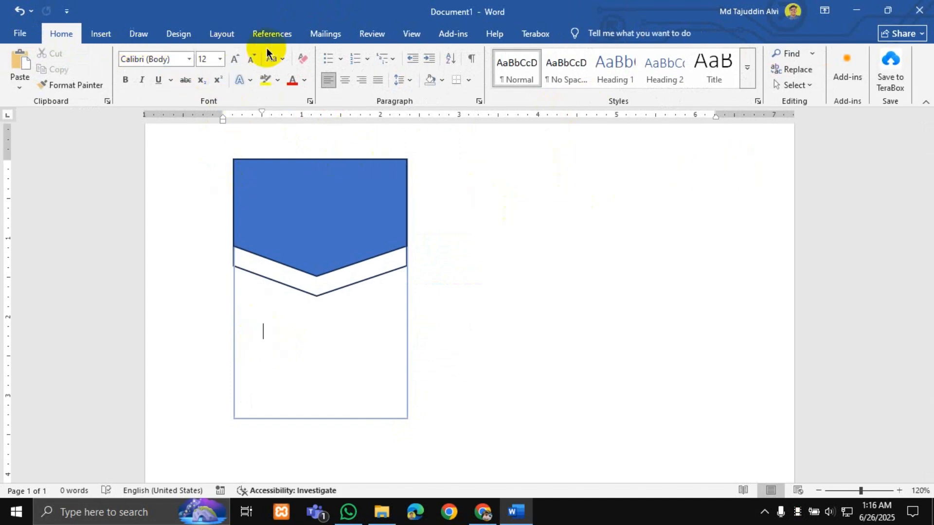
pyautogui.click(219, 36)
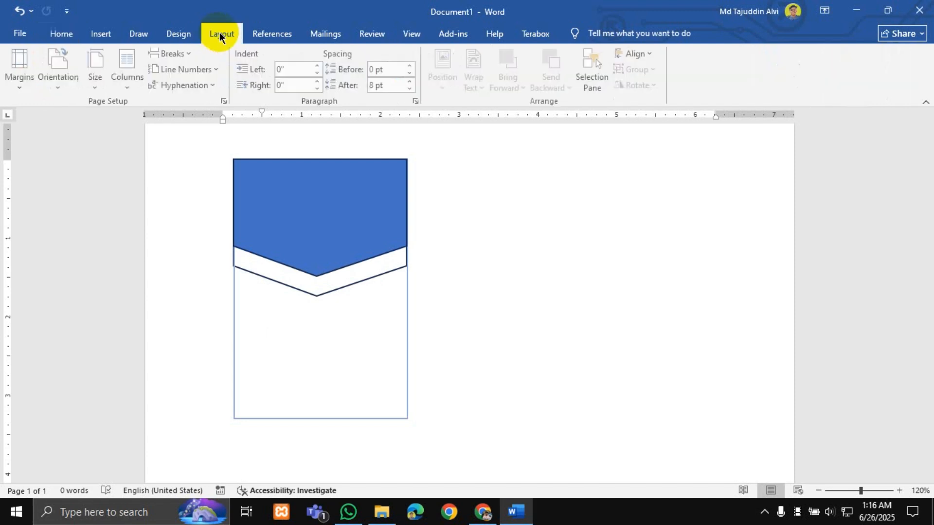
pyautogui.hotkey('ctrl', 'z')
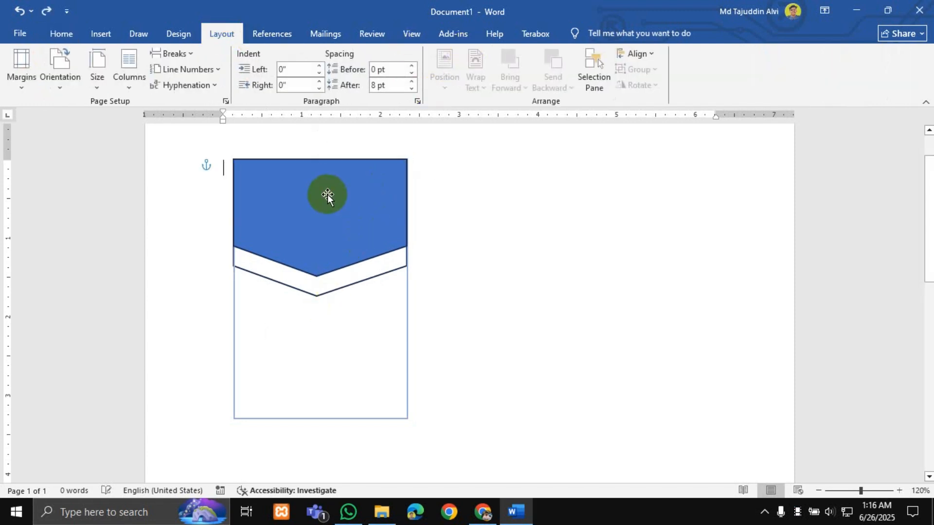
# Show the Selection pane and go through the listed rectangles to identify which shape on the card each one is.
pyautogui.click(327, 196)
pyautogui.click(587, 41)
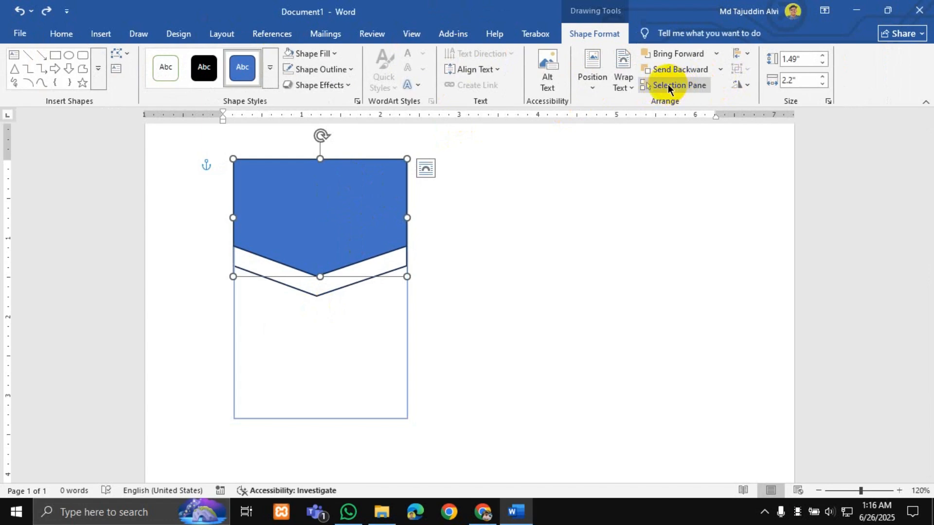
pyautogui.click(227, 34)
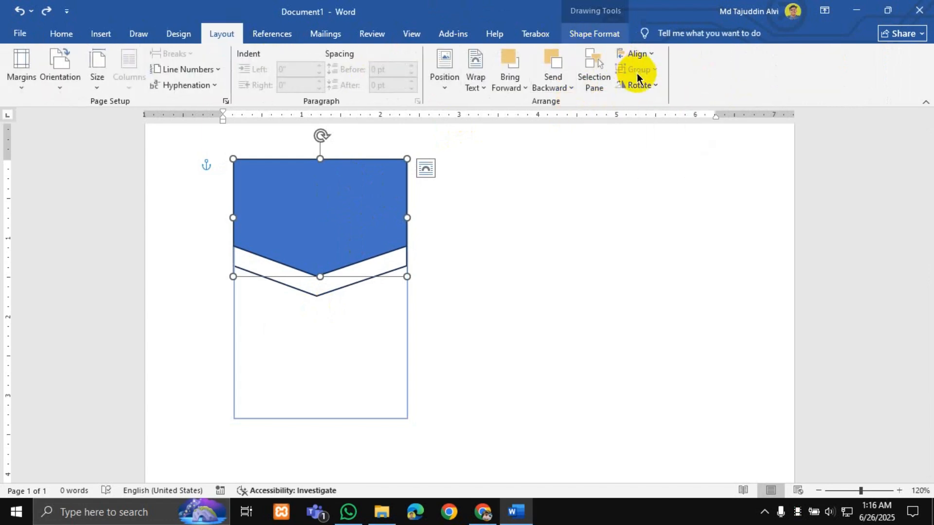
pyautogui.click(651, 86)
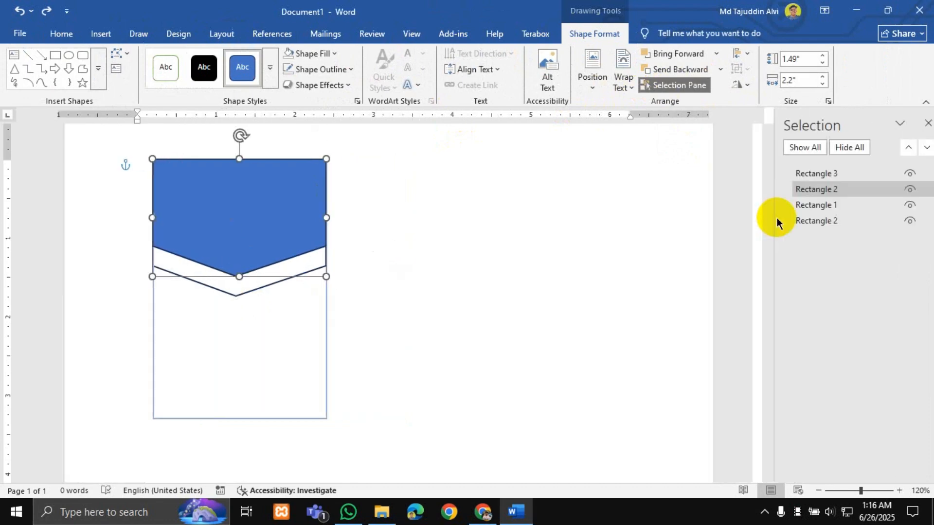
pyautogui.click(848, 226)
pyautogui.click(839, 207)
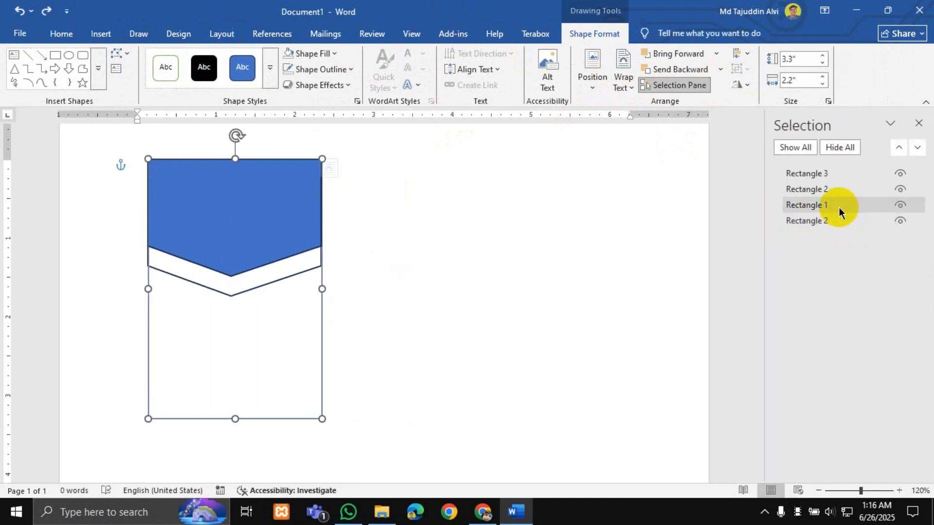
pyautogui.click(839, 189)
pyautogui.click(844, 173)
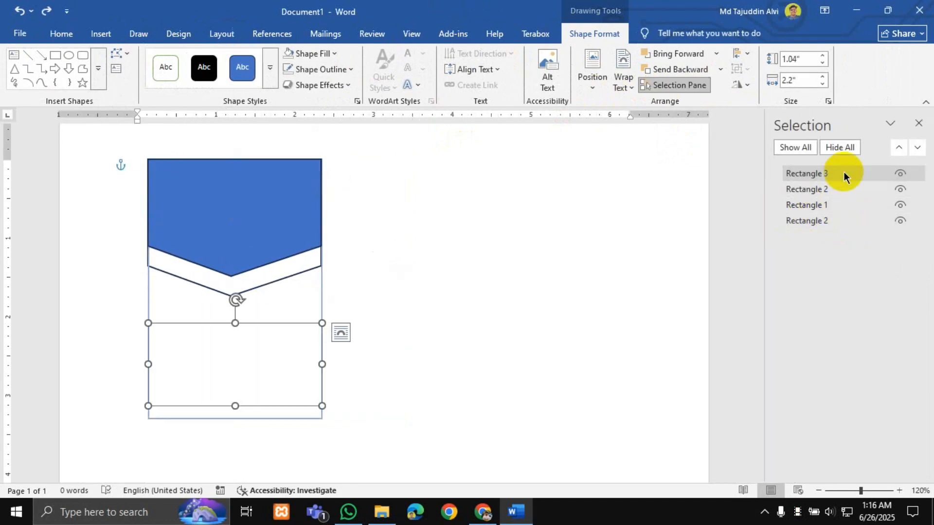
# Enter the label "Name" in the blank area below the header and remove the indent in front of it.
pyautogui.click(171, 343)
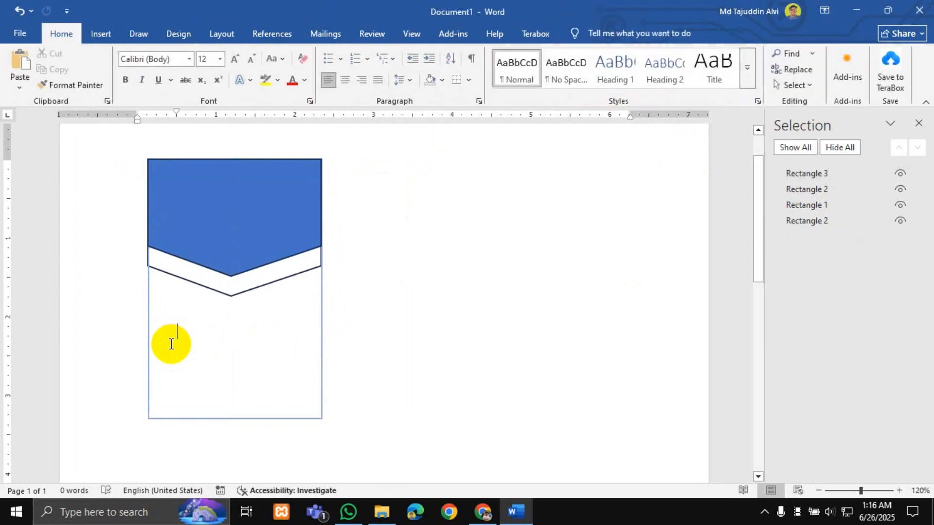
pyautogui.write('Name')
pyautogui.press('Left')
pyautogui.press('Left')
pyautogui.press('Left')
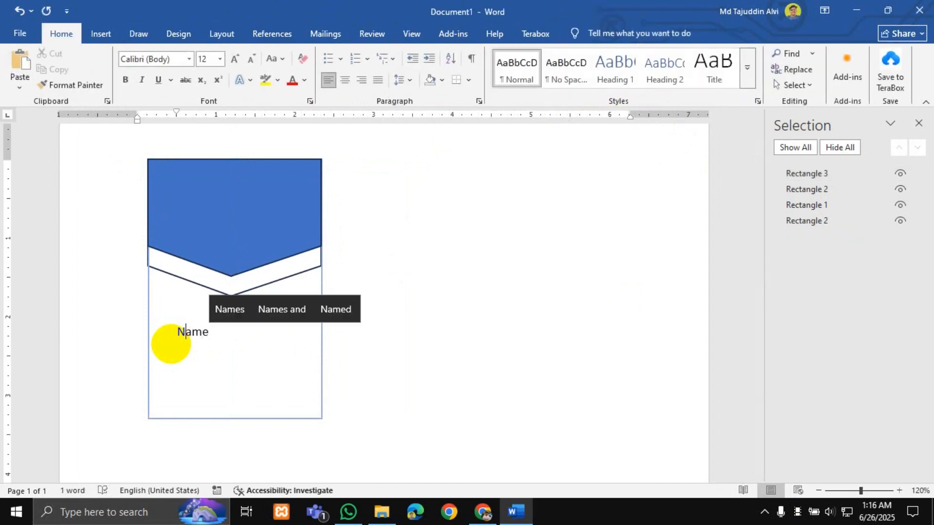
pyautogui.press('Left')
pyautogui.hotkey('shift', 'Left')
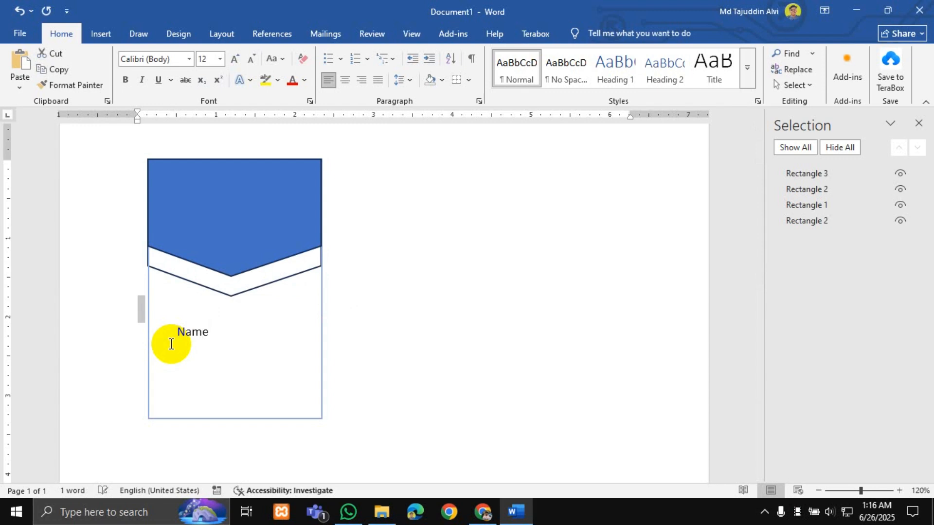
pyautogui.press('Right')
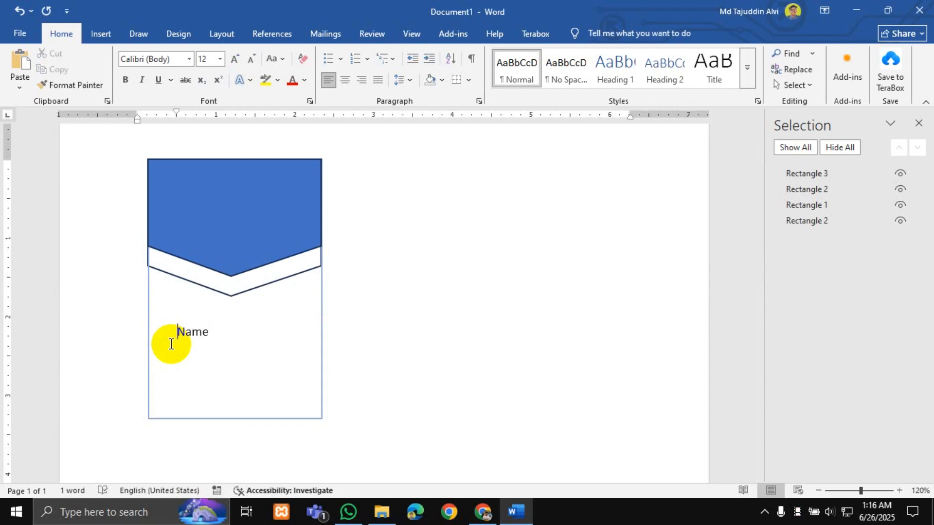
pyautogui.press('BackSpace')
pyautogui.press('Tab')
pyautogui.press('BackSpace')
pyautogui.press('Tab')
pyautogui.press('BackSpace')
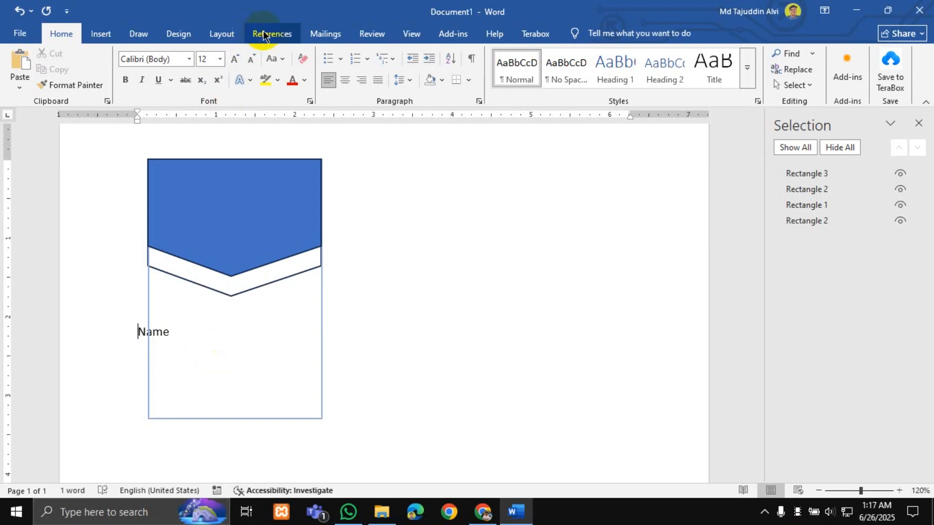
# Set the left indent of the Name line to 0.2" so it starts inside the card frame.
pyautogui.click(223, 34)
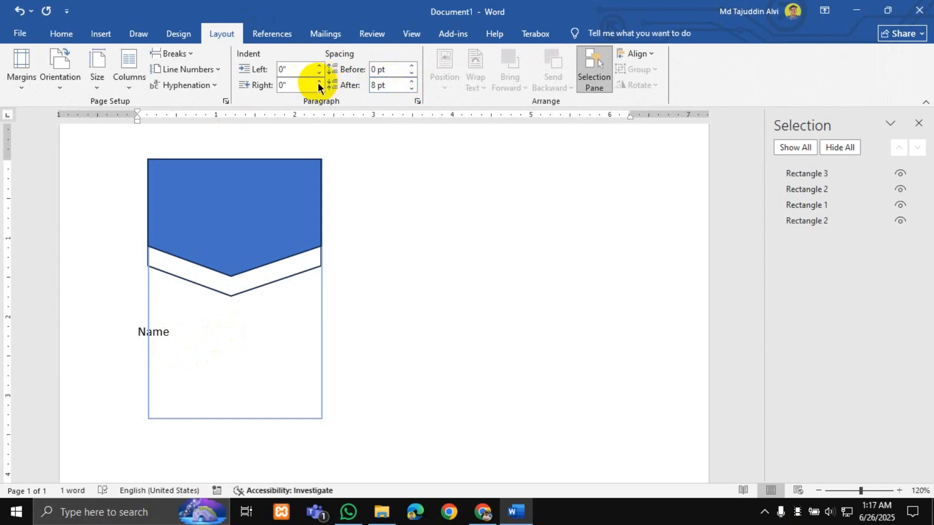
pyautogui.click(319, 68)
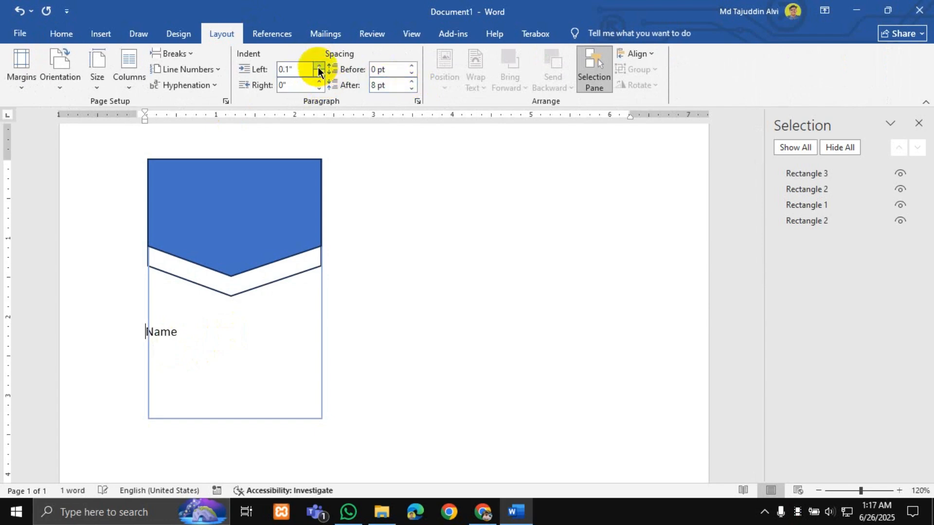
pyautogui.click(319, 69)
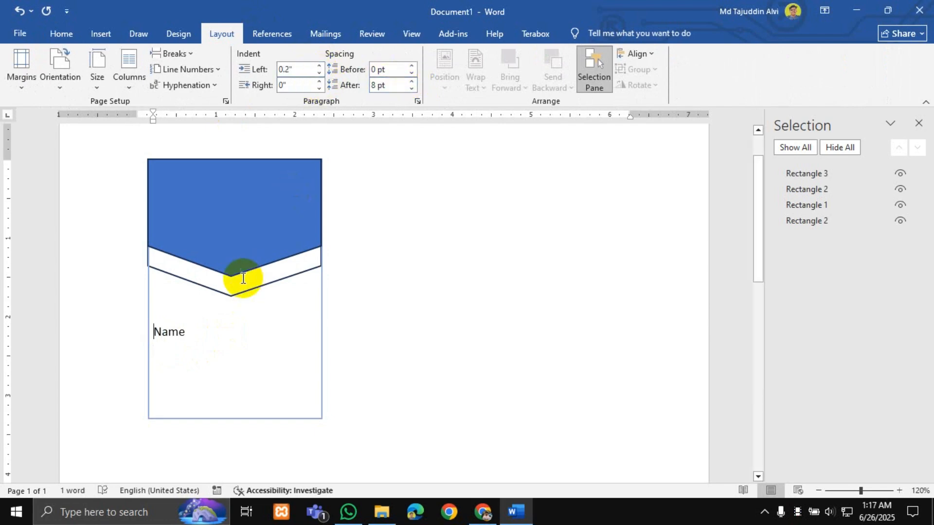
# Complete the Name line with a tab-spaced colon and the student's name, and start a new line.
pyautogui.click(206, 331)
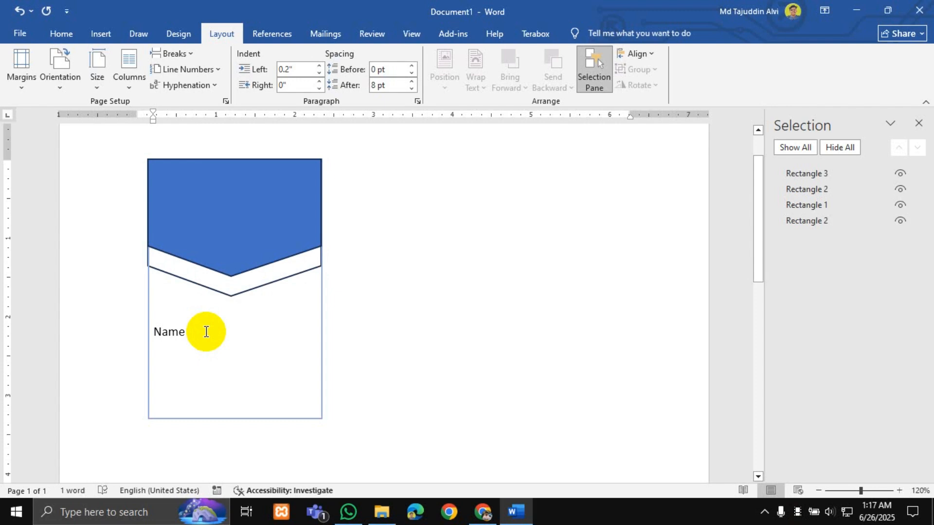
pyautogui.press('Tab')
pyautogui.write(': ')
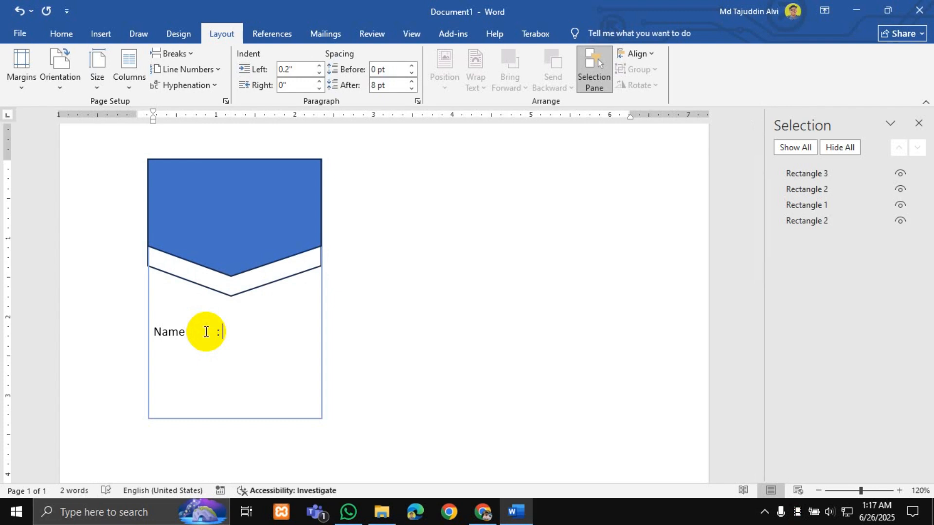
pyautogui.write('John')
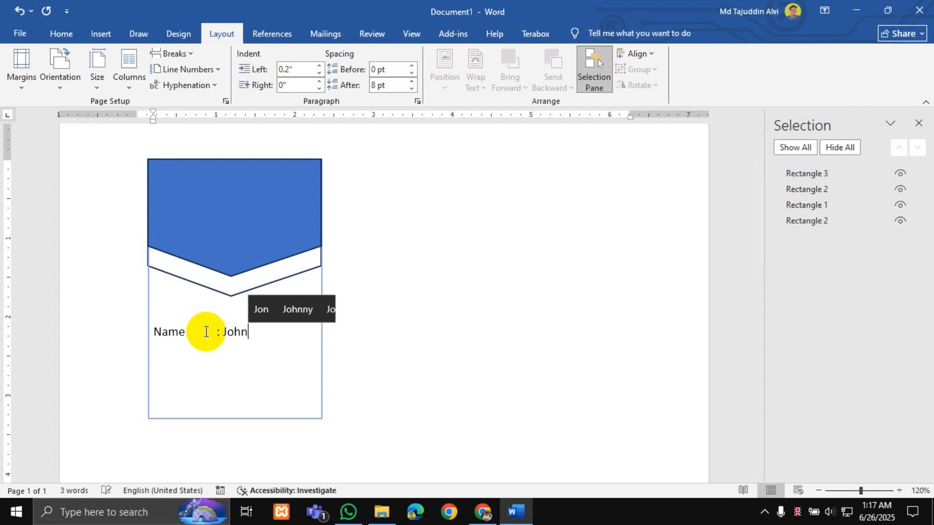
pyautogui.press('Return')
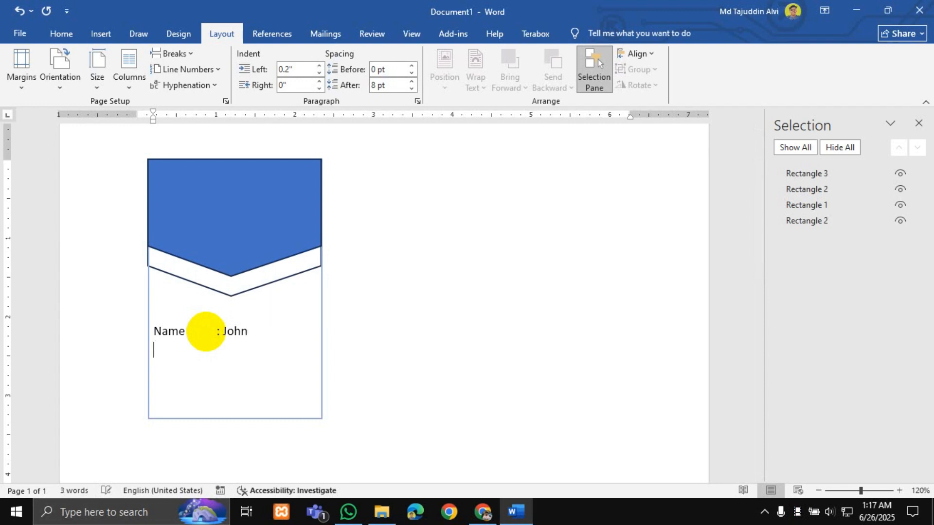
# Add a "Roll" line with a tab-spaced colon and the student's roll number, followed by a new line.
pyautogui.write('Roll')
pyautogui.press('Tab')
pyautogui.write(': 01')
pyautogui.press('Return')
pyautogui.press('BackSpace')
pyautogui.press('BackSpace')
pyautogui.press('Return')
# Add a "Class" line with a tab-spaced colon and the value "12th", followed by a new line.
pyautogui.write('Class')
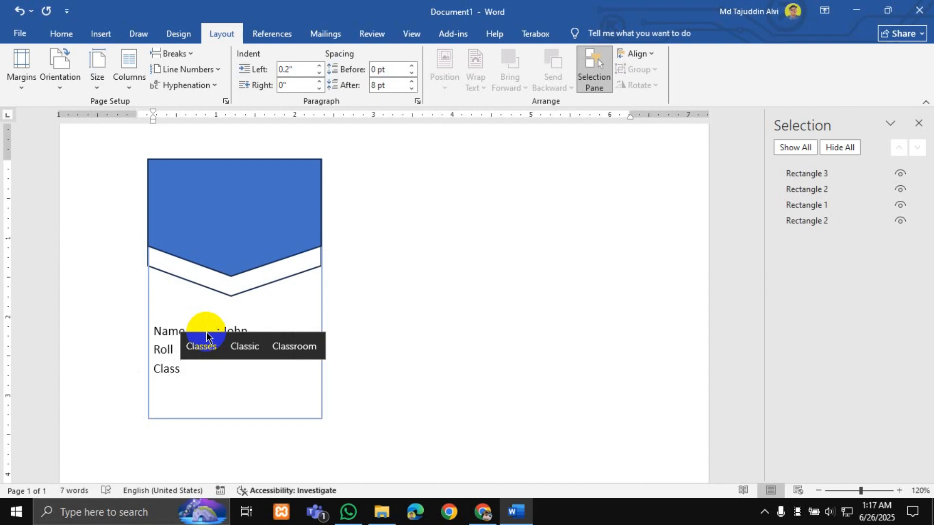
pyautogui.press('Tab')
pyautogui.write(':')
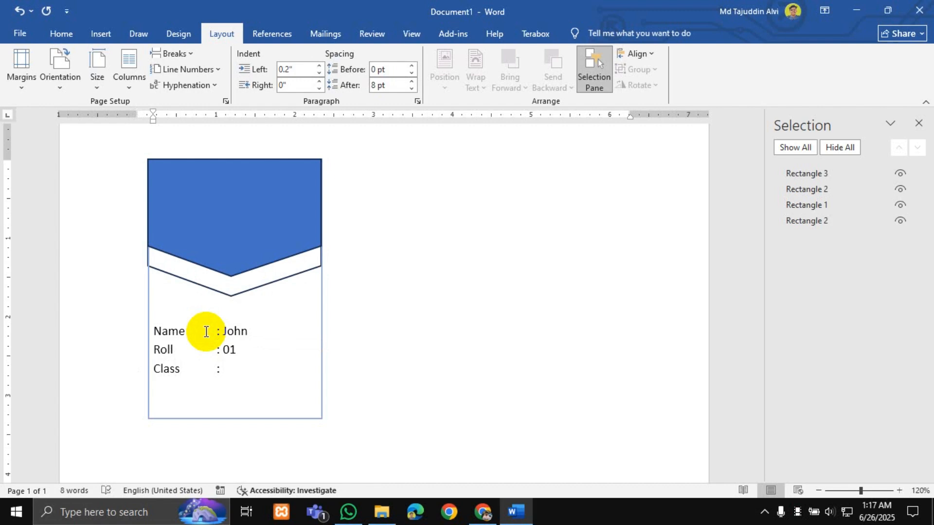
pyautogui.write(' 12th')
pyautogui.press('Return')
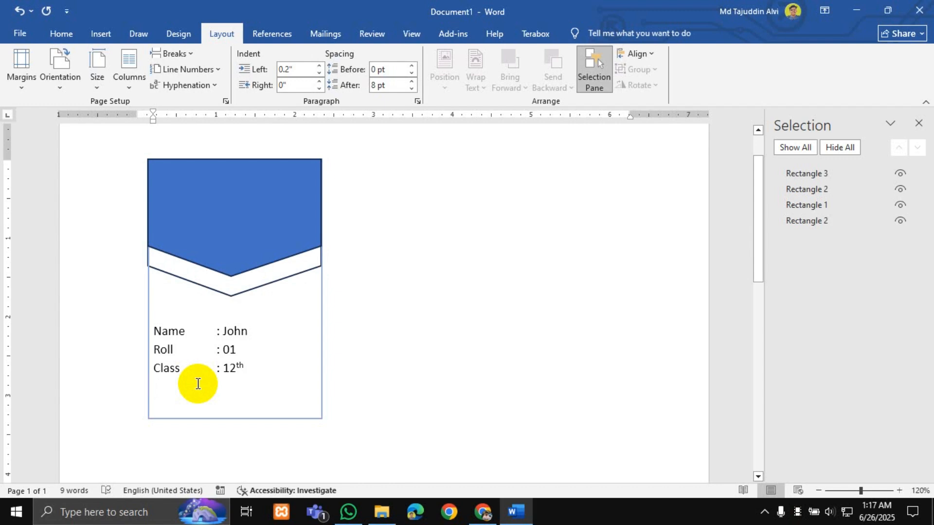
# Close the Selection pane and add a "Group" line below Class with a tab-spaced colon and the value "Science".
pyautogui.click(919, 123)
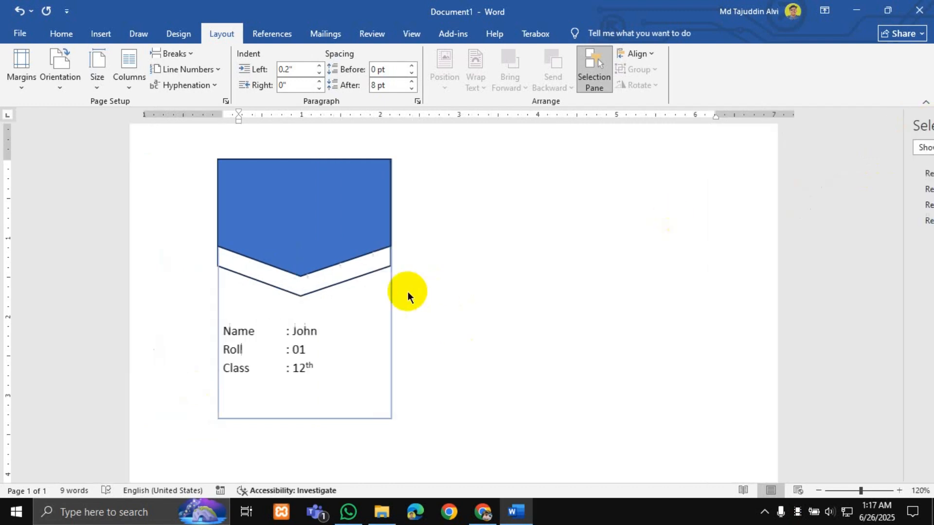
pyautogui.click(273, 388)
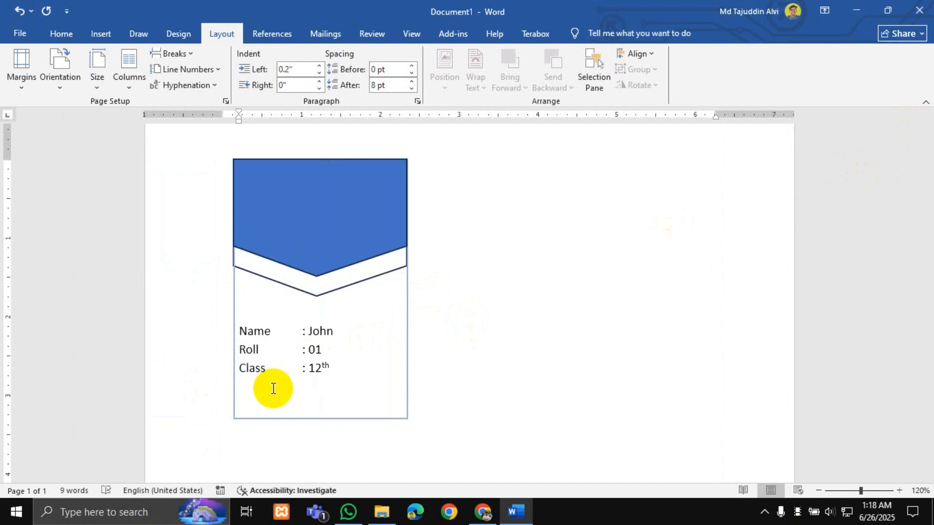
pyautogui.write('Group')
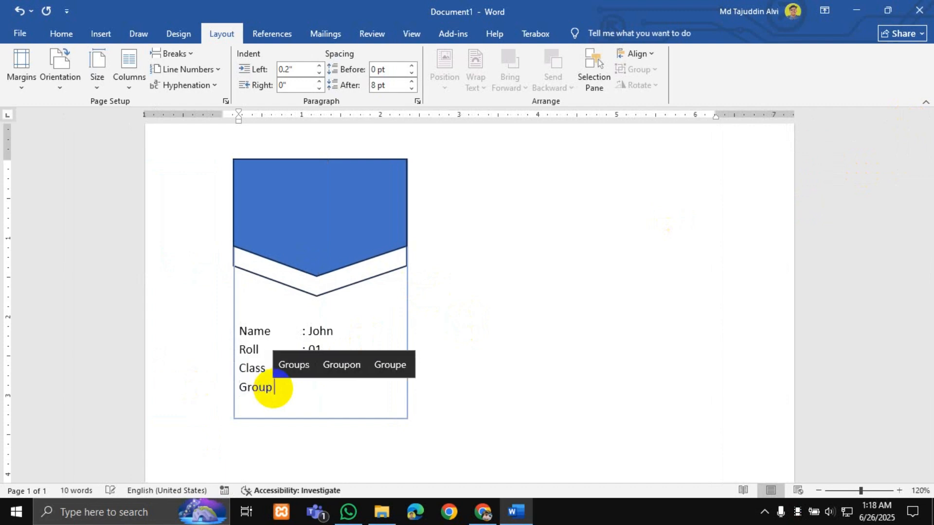
pyautogui.press('Tab')
pyautogui.press('BackSpace')
pyautogui.press('BackSpace')
pyautogui.press('Tab')
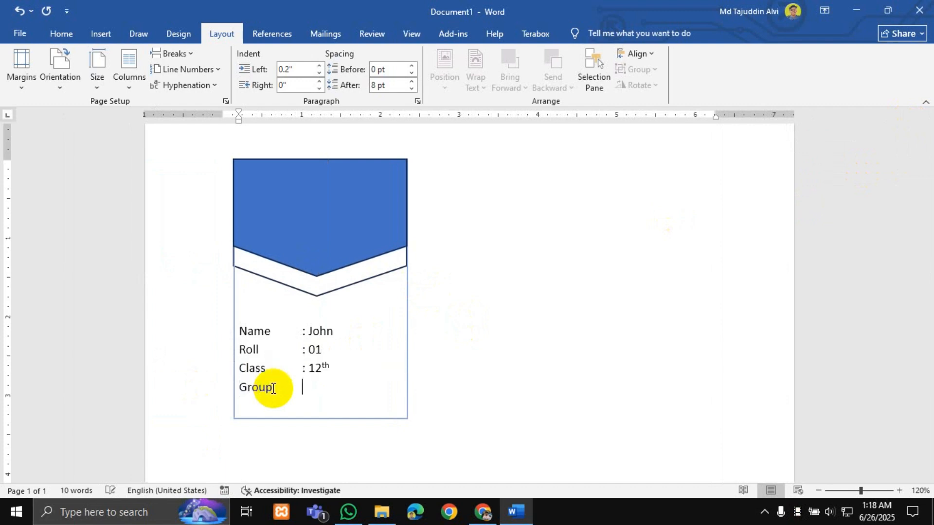
pyautogui.write(': Science')
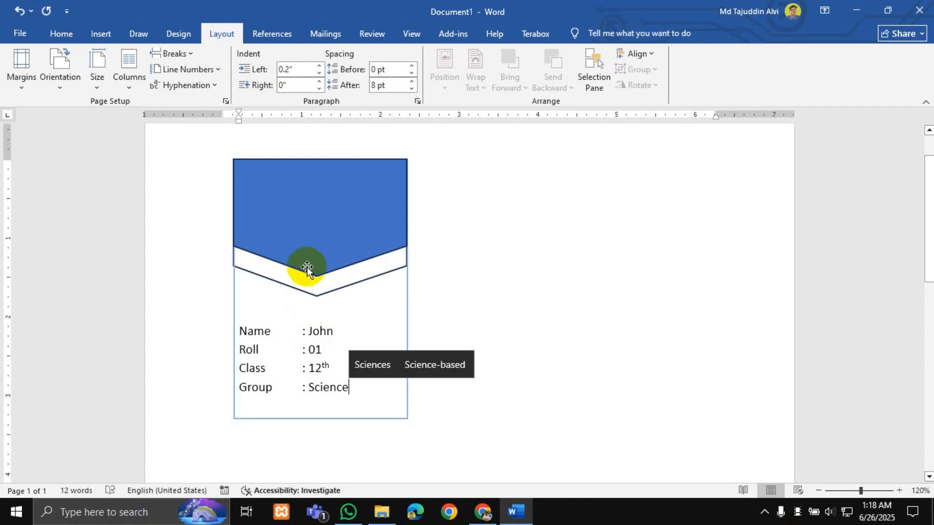
# Shorten the blue pointed header and the white pointed layer behind it so both end higher on the card.
pyautogui.click(314, 212)
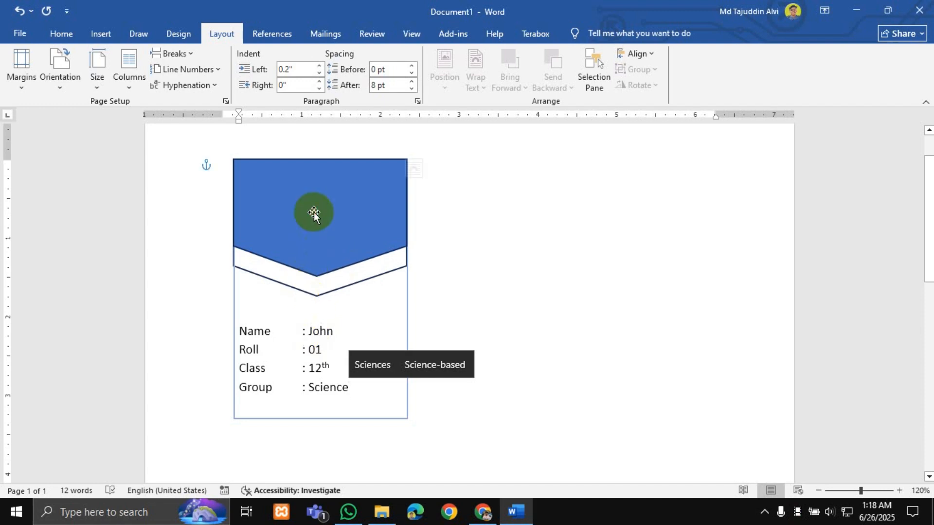
pyautogui.moveTo(320, 276); pyautogui.dragTo(317, 255)
pyautogui.click(314, 294)
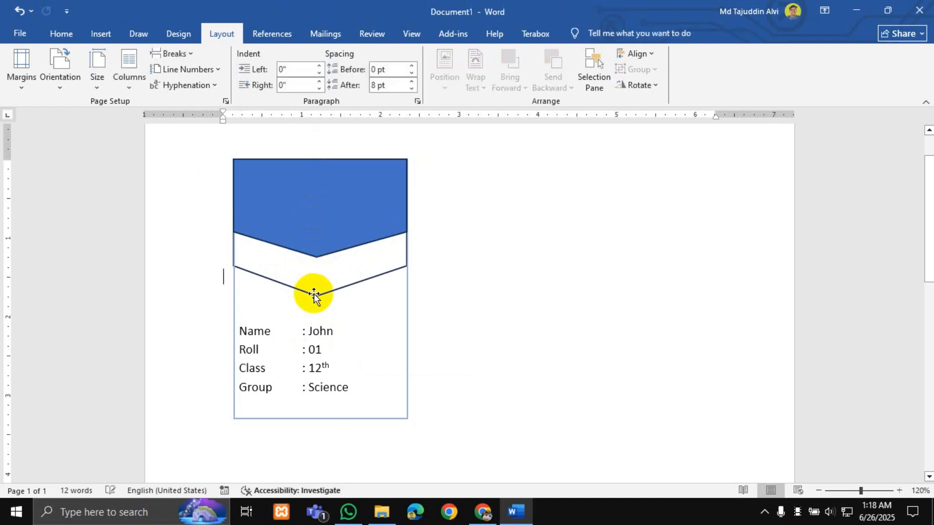
pyautogui.click(304, 282)
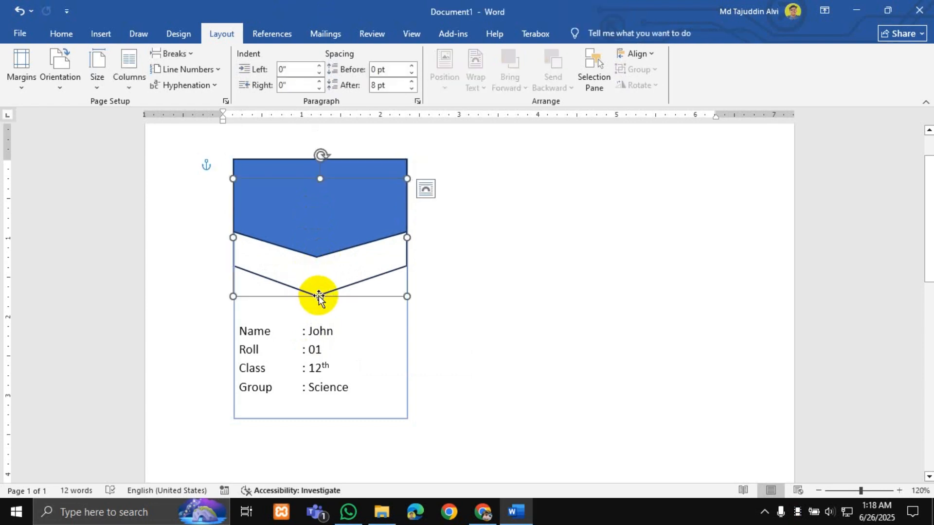
pyautogui.moveTo(319, 296); pyautogui.dragTo(317, 275)
# Try to move the transparent details rectangle up beneath the pointed header.
pyautogui.click(247, 335)
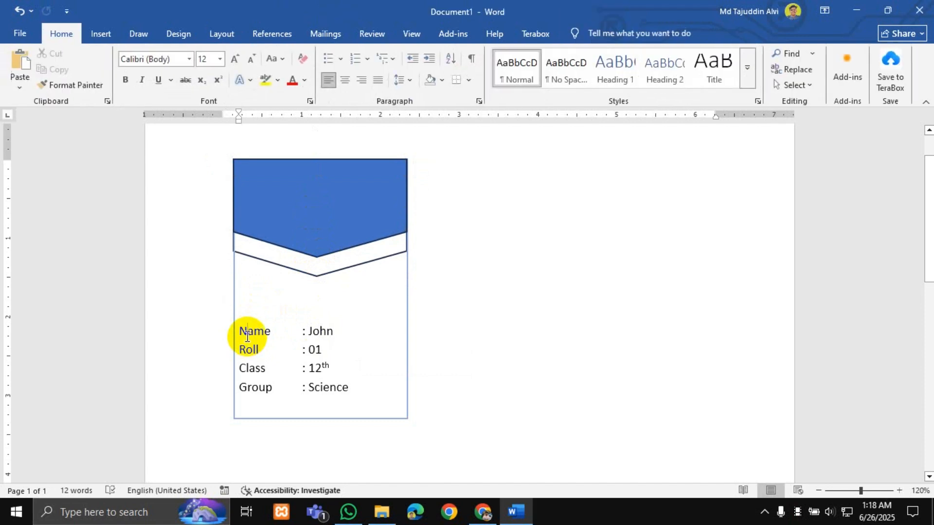
pyautogui.click(236, 331)
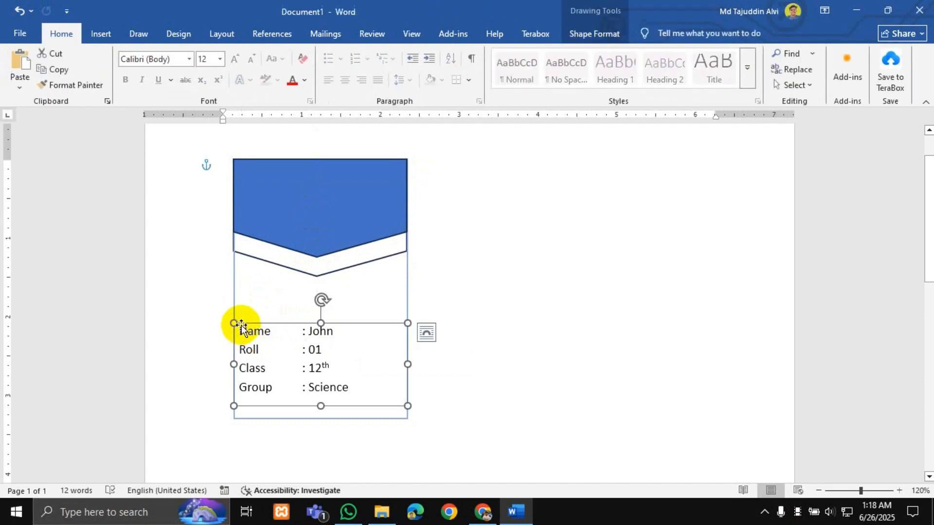
pyautogui.moveTo(257, 325); pyautogui.dragTo(258, 300)
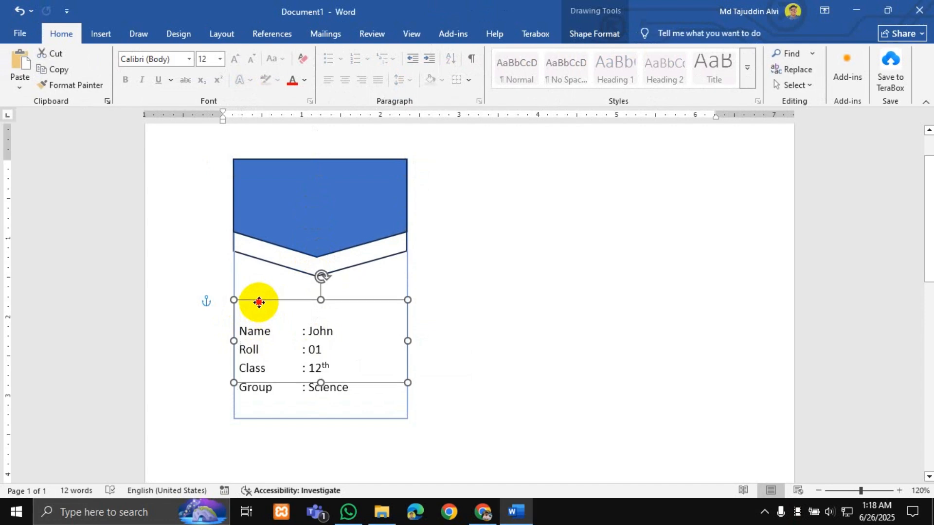
pyautogui.click(250, 330)
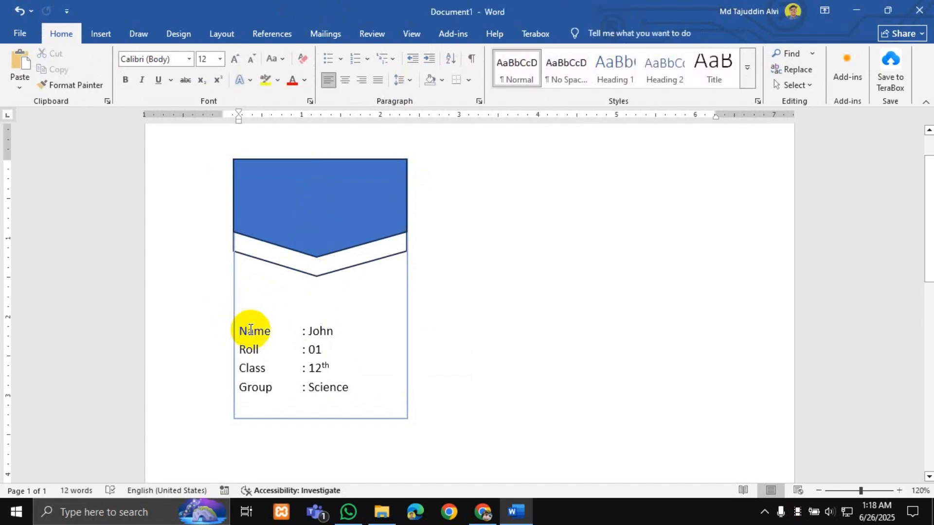
# Undo the details rectangle's move and the trial indent change on the text lines.
pyautogui.hotkey('ctrl', 'z')
pyautogui.hotkey('ctrl', 'z')
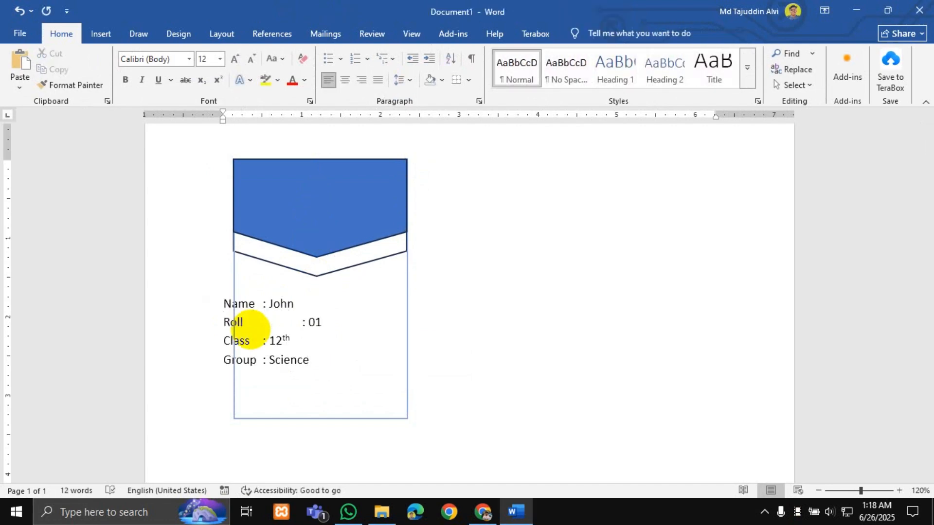
pyautogui.press('Tab')
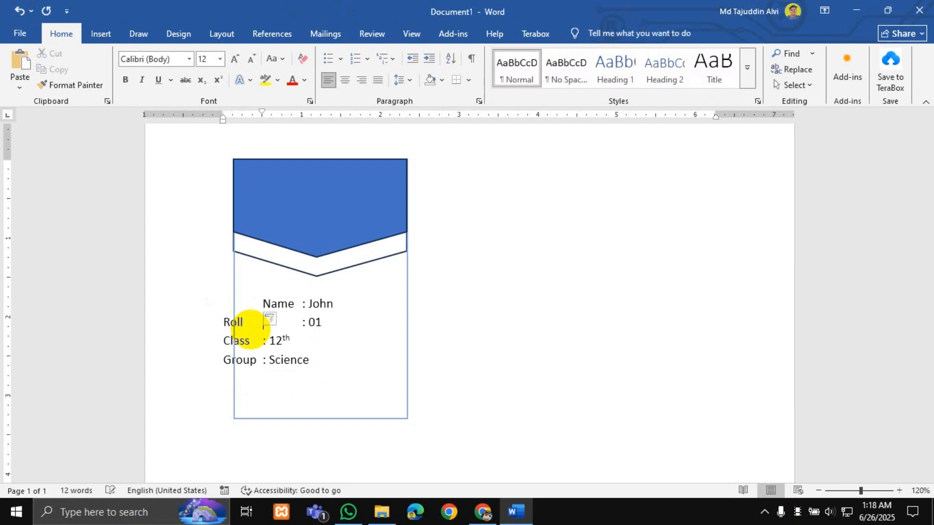
pyautogui.press('BackSpace')
pyautogui.hotkey('ctrl', 'z')
pyautogui.hotkey('ctrl', 'z')
pyautogui.hotkey('ctrl', 'z')
pyautogui.hotkey('ctrl', 'z')
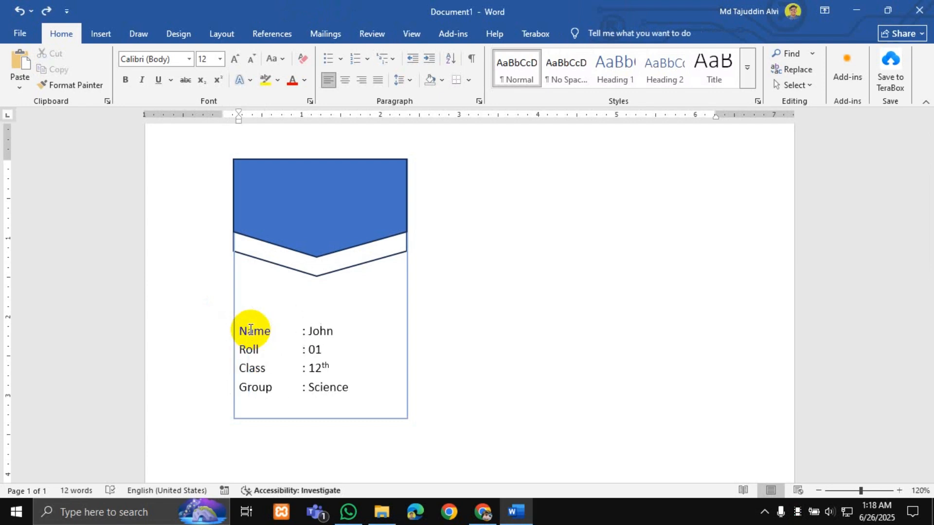
# Remove the four detail lines, Name through Group, from the document body.
pyautogui.click(250, 330)
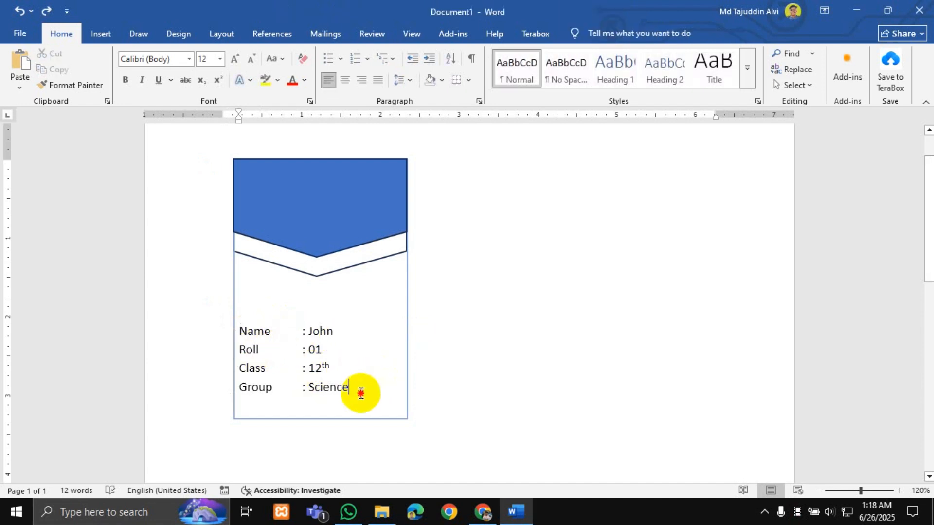
pyautogui.moveTo(358, 392); pyautogui.dragTo(230, 332)
pyautogui.press('Delete')
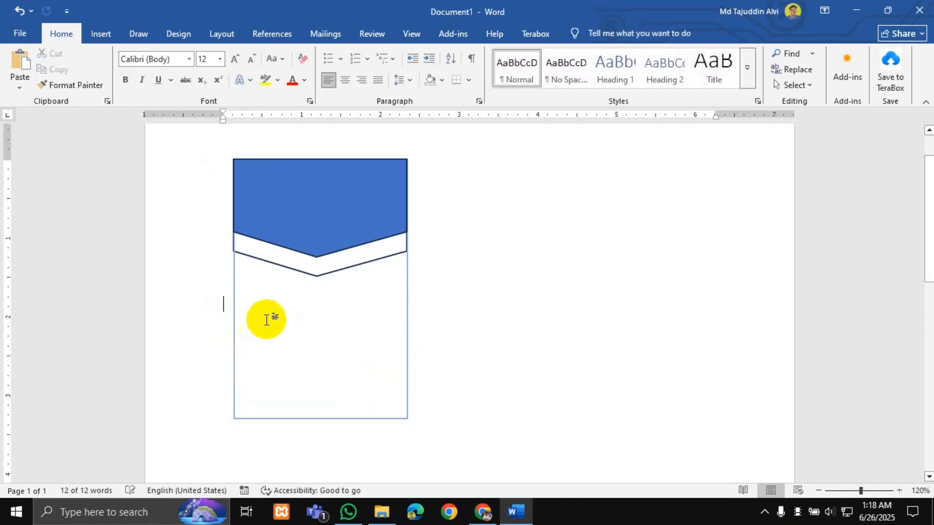
pyautogui.click(245, 341)
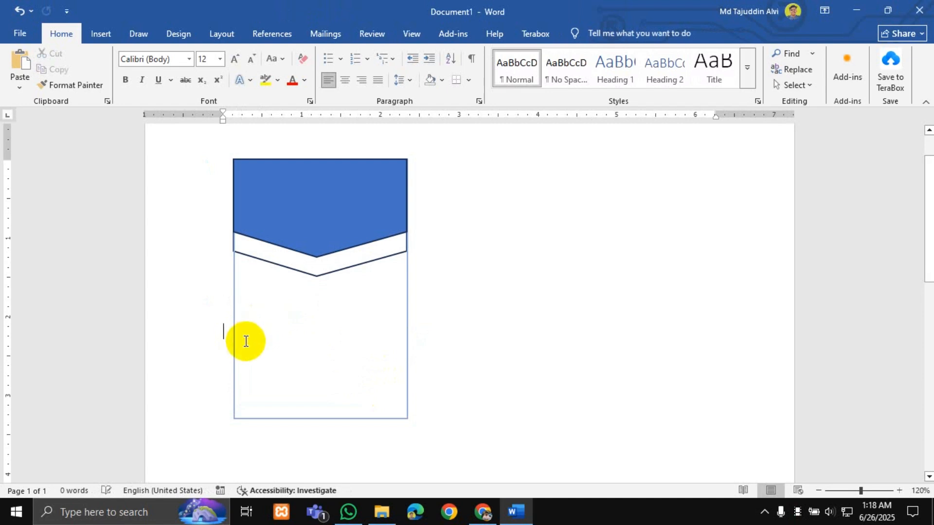
# Show the Selection pane, select Rectangle 3 and move it up to just below the header's point.
pyautogui.click(802, 86)
pyautogui.click(763, 150)
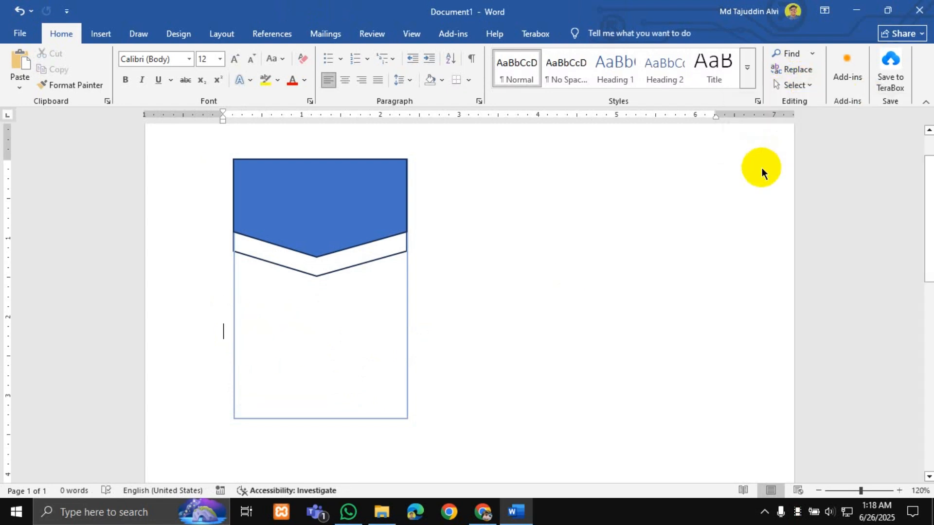
pyautogui.click(805, 175)
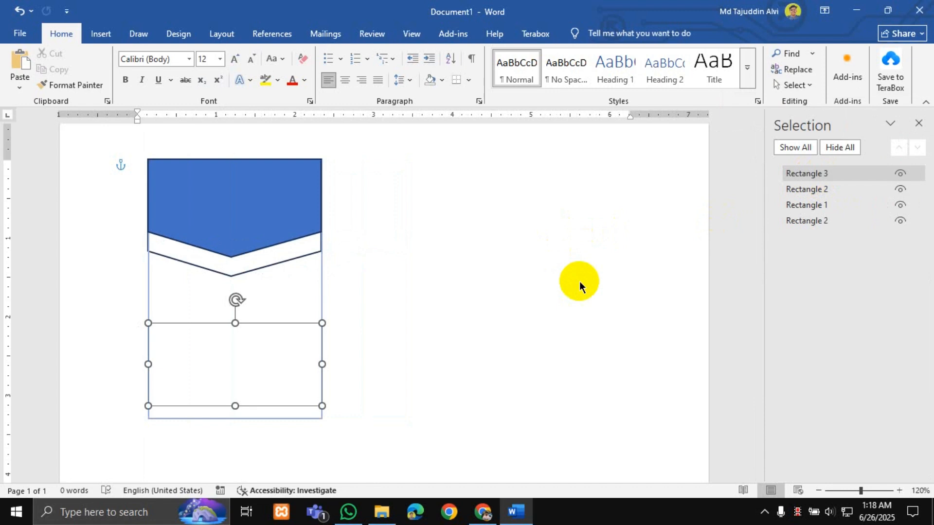
pyautogui.click(197, 322)
pyautogui.click(197, 322)
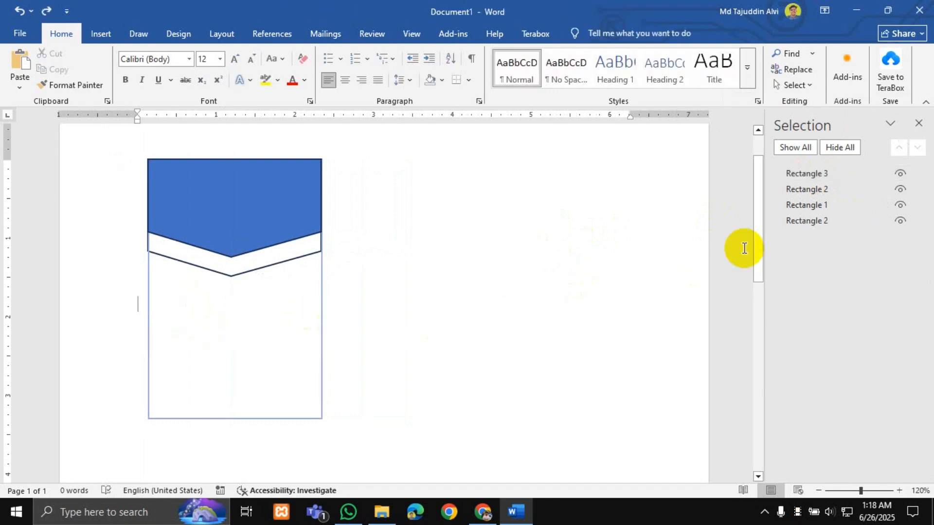
pyautogui.click(827, 179)
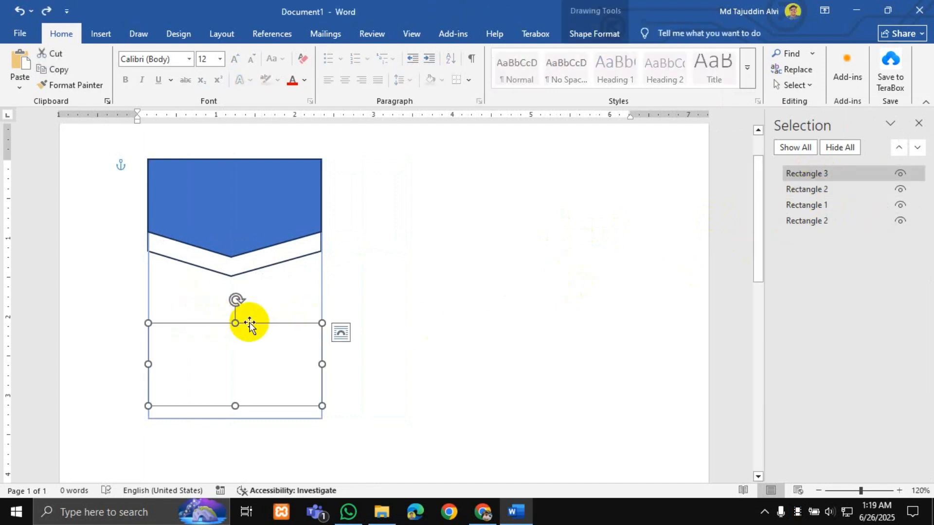
pyautogui.moveTo(249, 321); pyautogui.dragTo(251, 292)
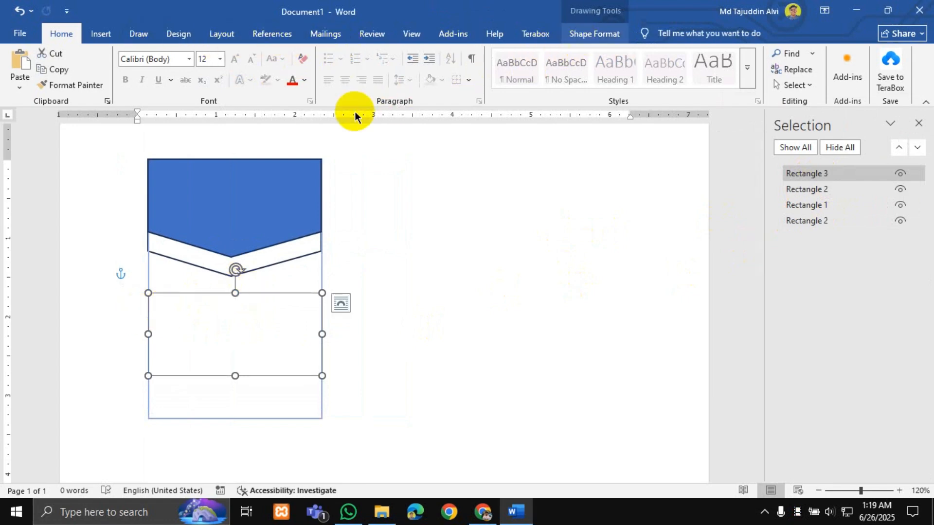
# Fill the details rectangle with light gray and put the Name, Roll, Class "12th" and Group "Science" lines inside it.
pyautogui.click(315, 54)
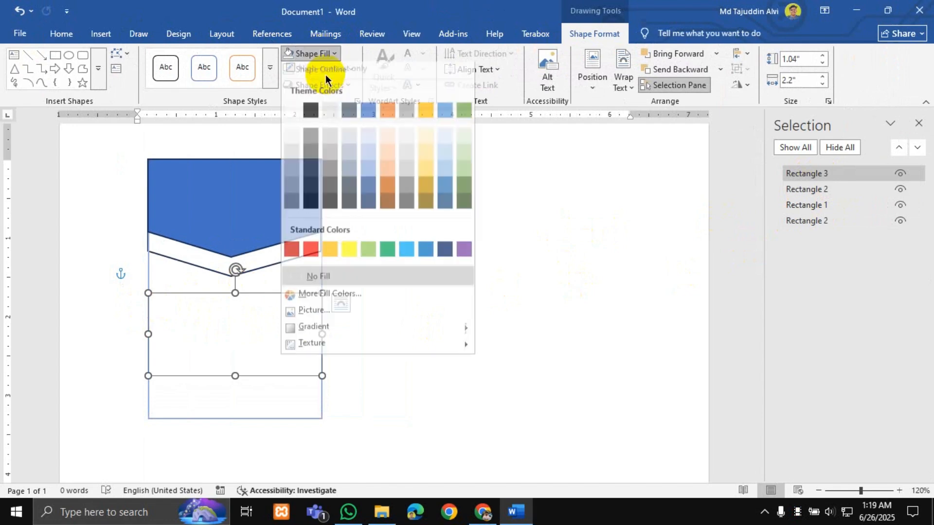
pyautogui.click(326, 121)
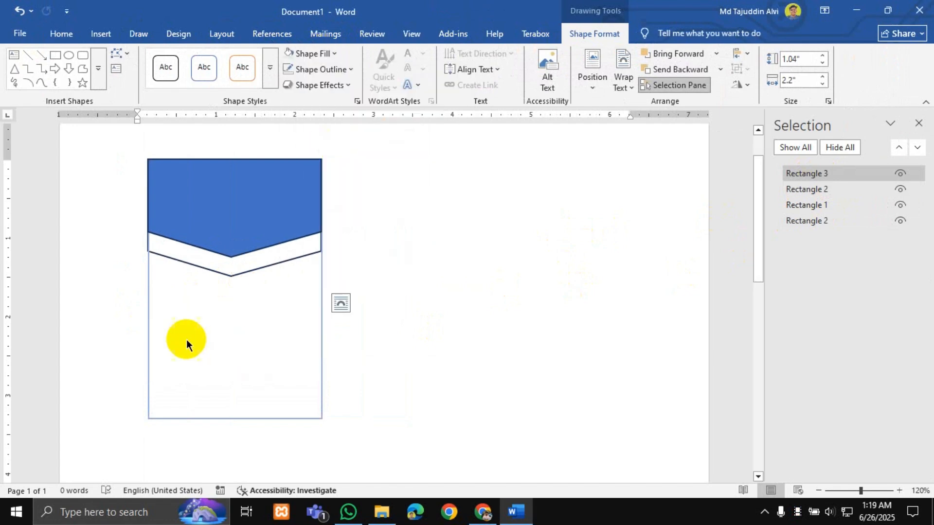
pyautogui.click(172, 306)
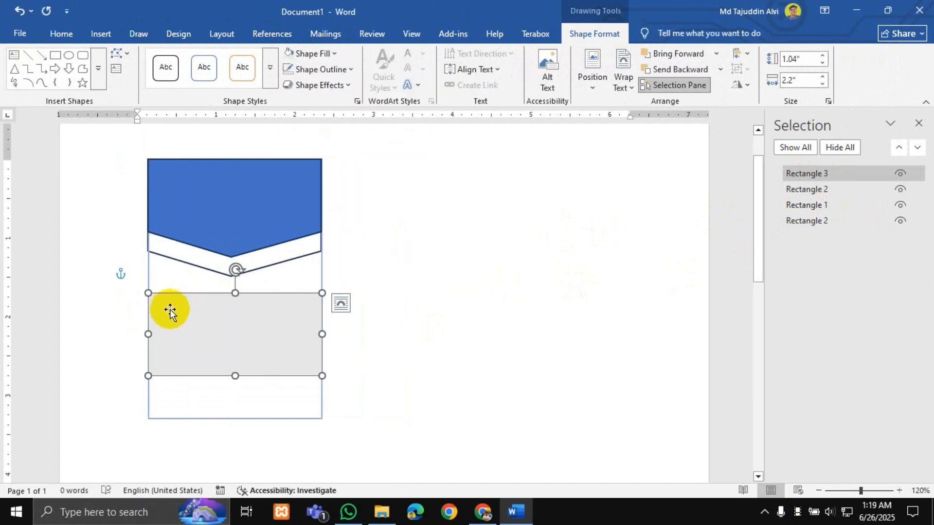
pyautogui.write('Name\t: John Roll\t: 01 Class\t: 12 Group\t: Science')
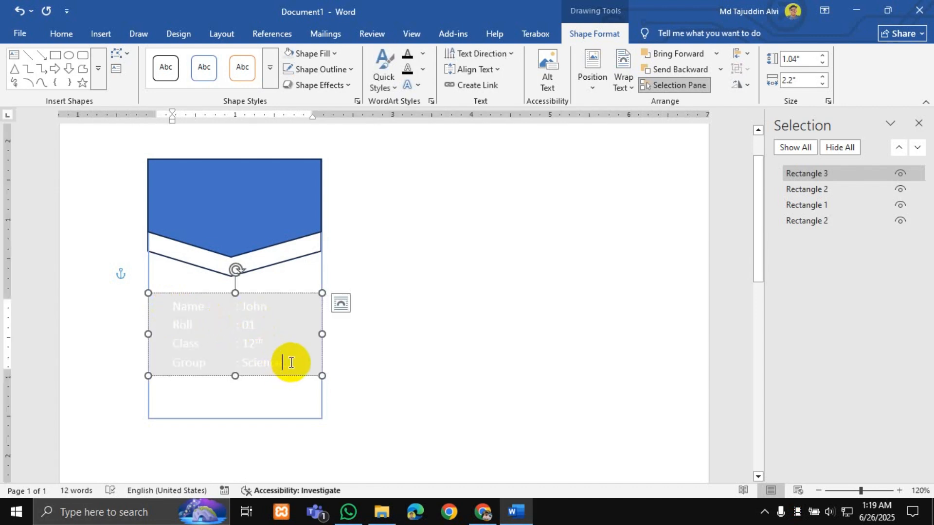
# Set the font color of all four detail lines in the gray rectangle to black.
pyautogui.moveTo(287, 362); pyautogui.dragTo(139, 302)
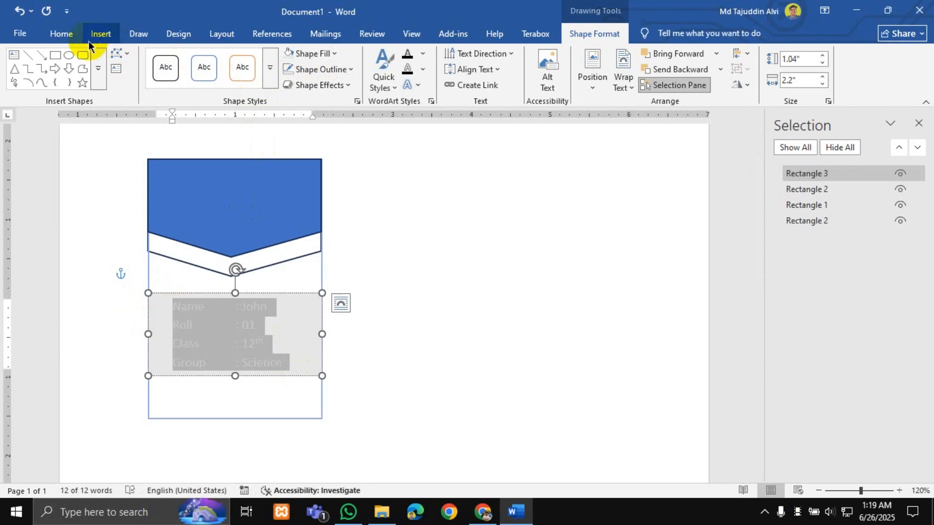
pyautogui.click(59, 39)
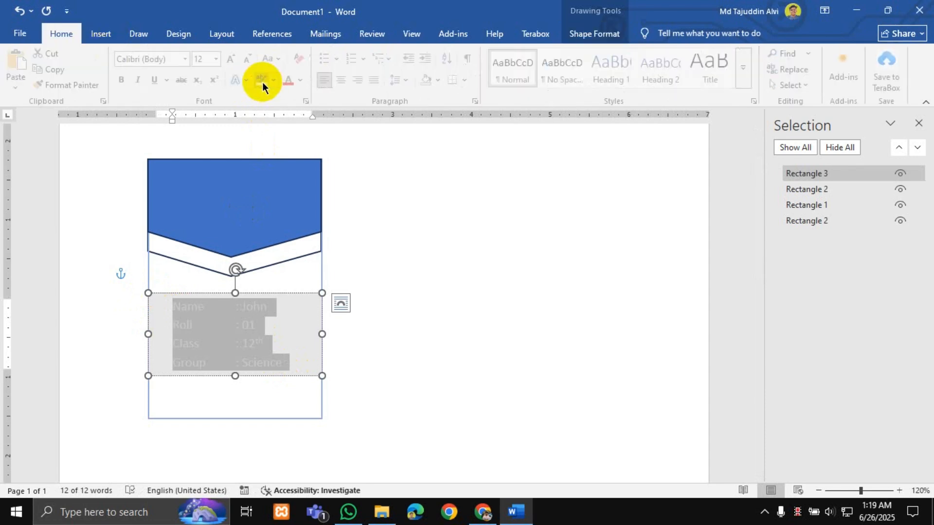
pyautogui.click(308, 82)
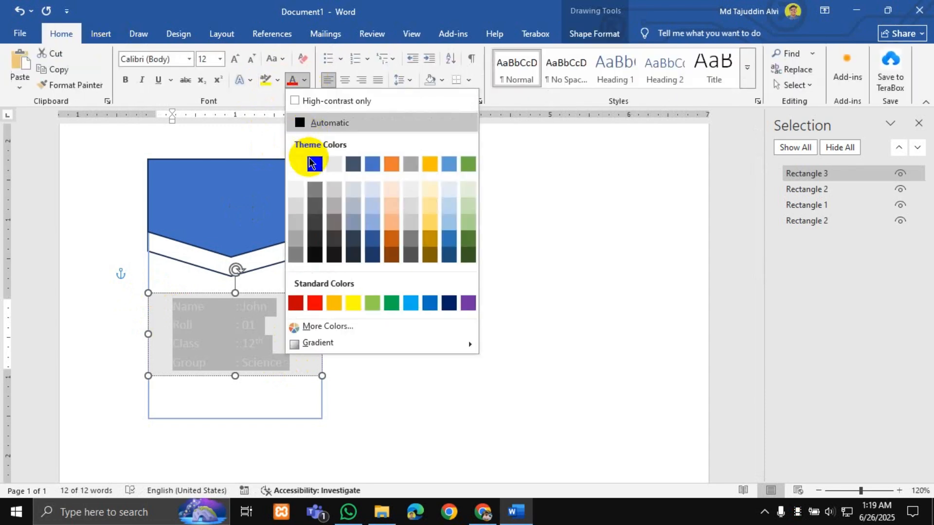
pyautogui.click(308, 159)
pyautogui.click(283, 340)
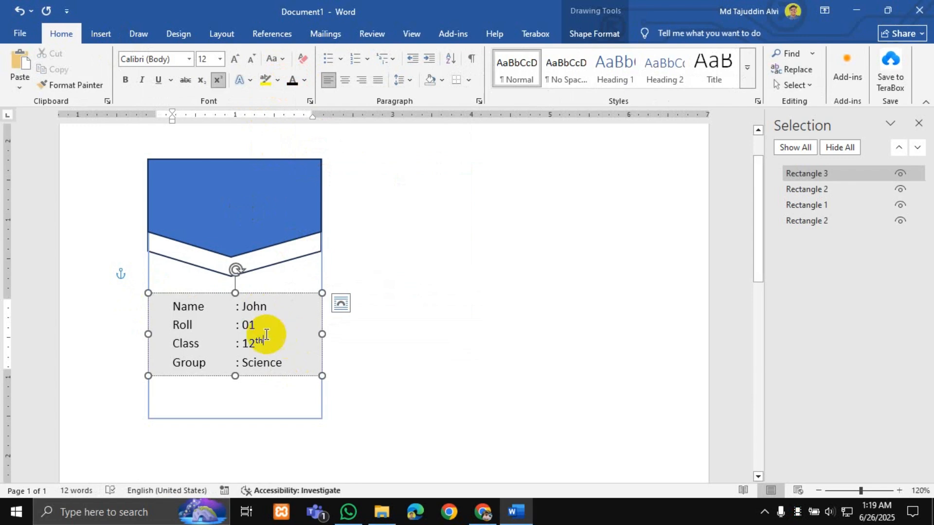
pyautogui.click(182, 285)
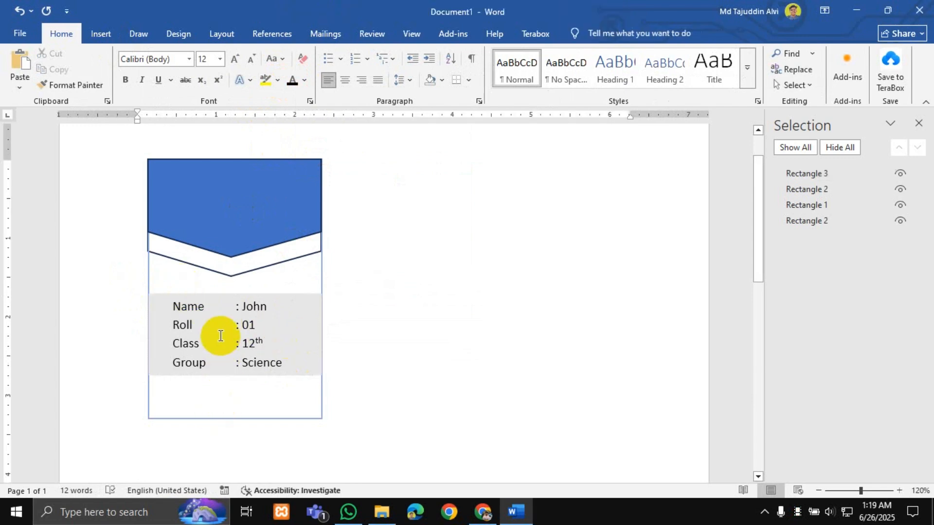
# Reposition the gray details rectangle slightly lower, leaving a gap below the header's point and a strip at the card's bottom.
pyautogui.click(282, 362)
pyautogui.keyDown('shift'); pyautogui.click(171, 306); pyautogui.keyUp('shift')
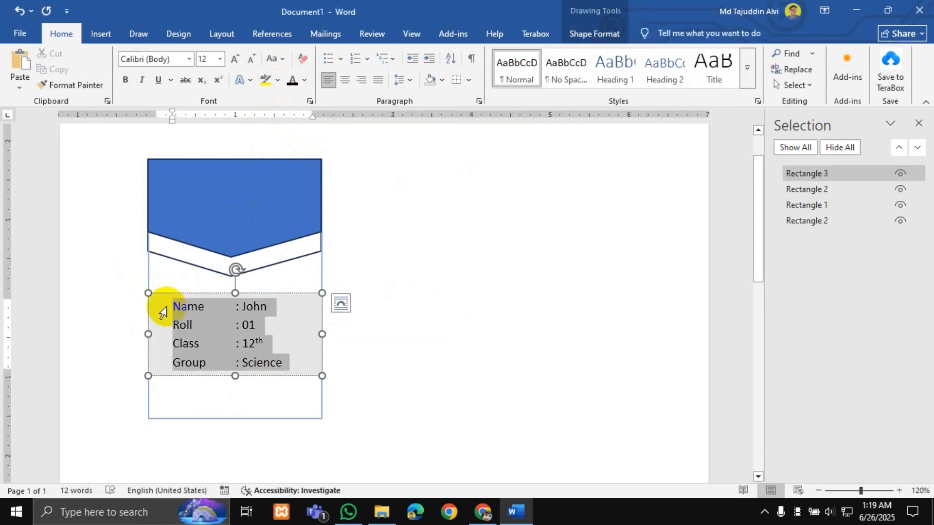
pyautogui.click(276, 314)
pyautogui.moveTo(190, 294)
pyautogui.mouseDown()
pyautogui.moveTo(187, 274)
pyautogui.moveTo(192, 289)
pyautogui.mouseUp()
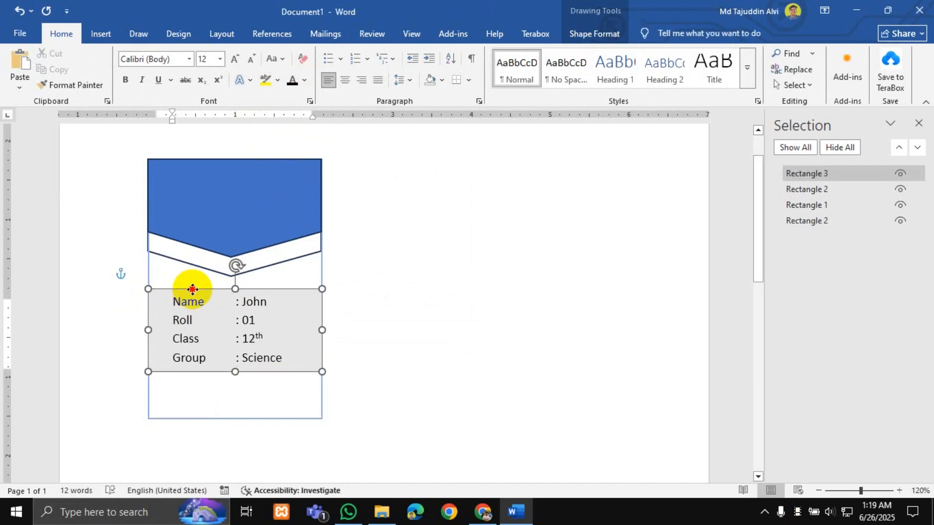
pyautogui.moveTo(193, 289); pyautogui.dragTo(193, 289)
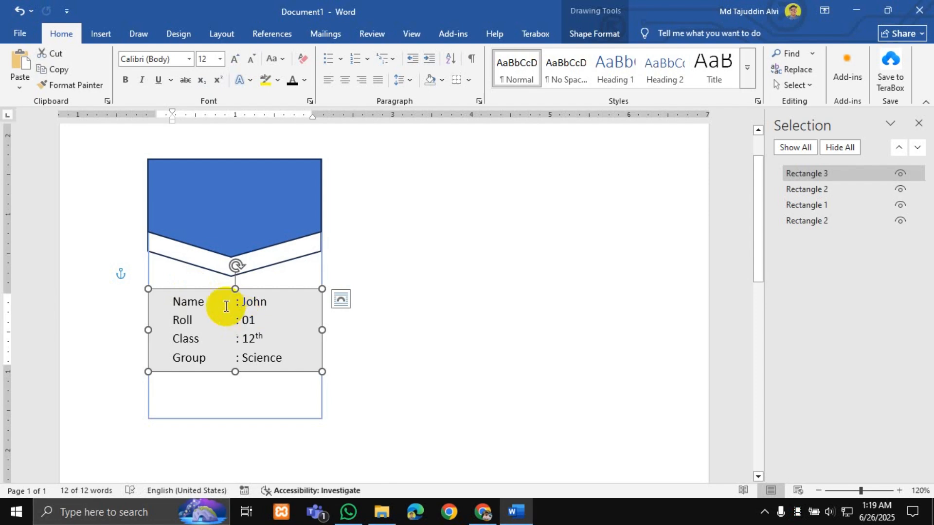
pyautogui.click(271, 320)
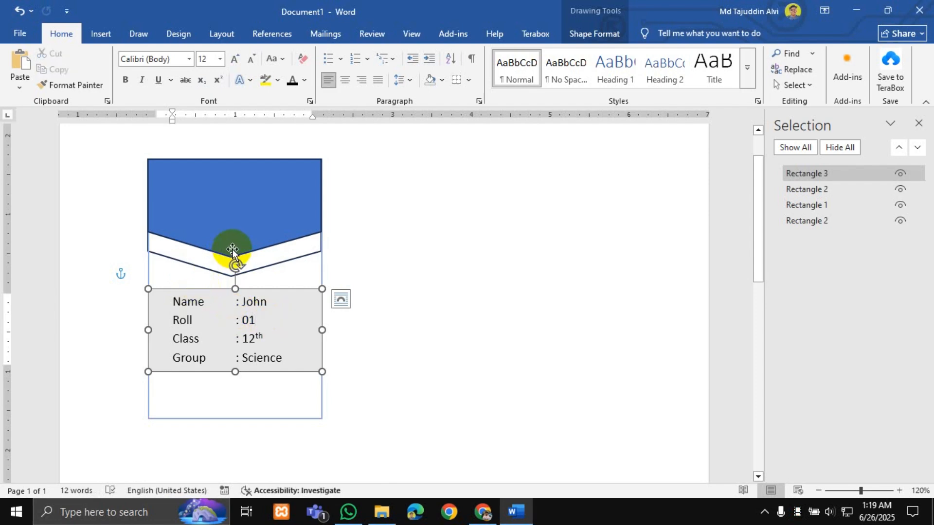
pyautogui.moveTo(246, 287); pyautogui.dragTo(246, 302)
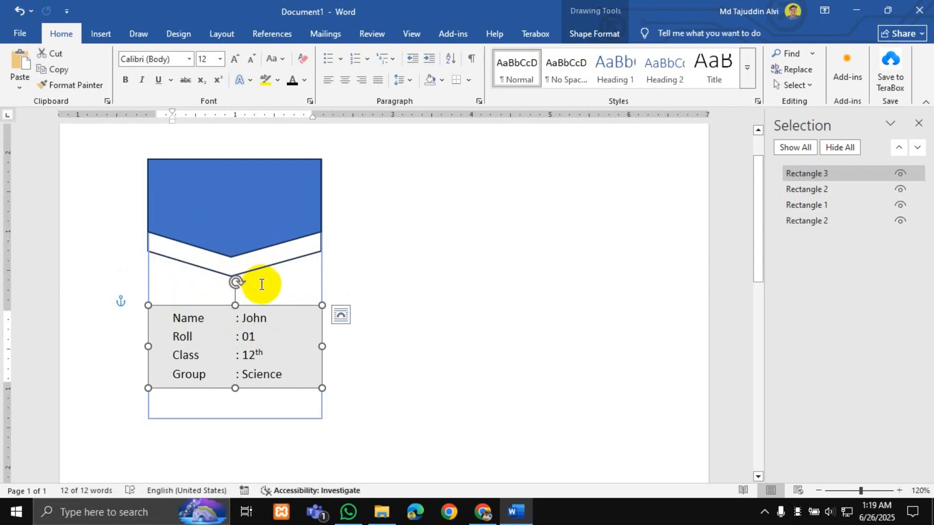
pyautogui.click(250, 402)
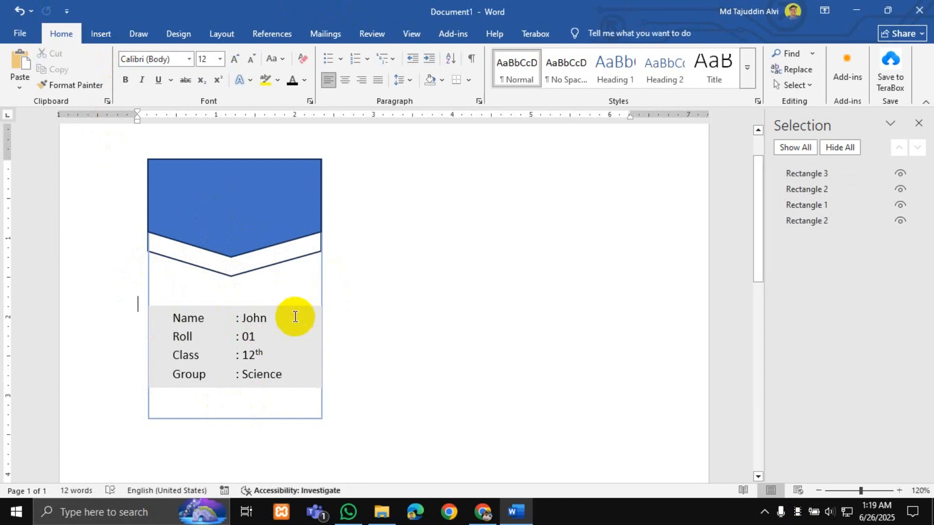
# Draw a thin rectangle about 0.23" high and 2.2" wide along the card's bottom edge, matching the card's width.
pyautogui.click(803, 174)
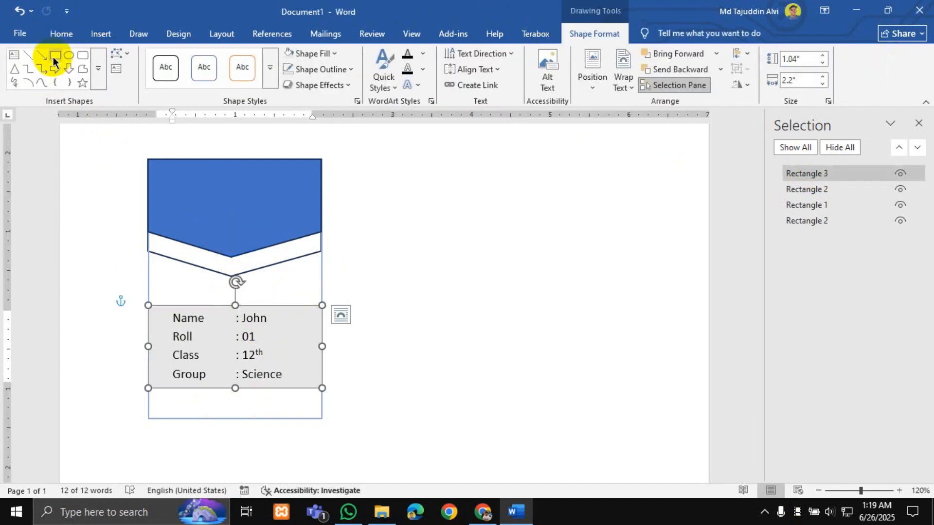
pyautogui.click(55, 56)
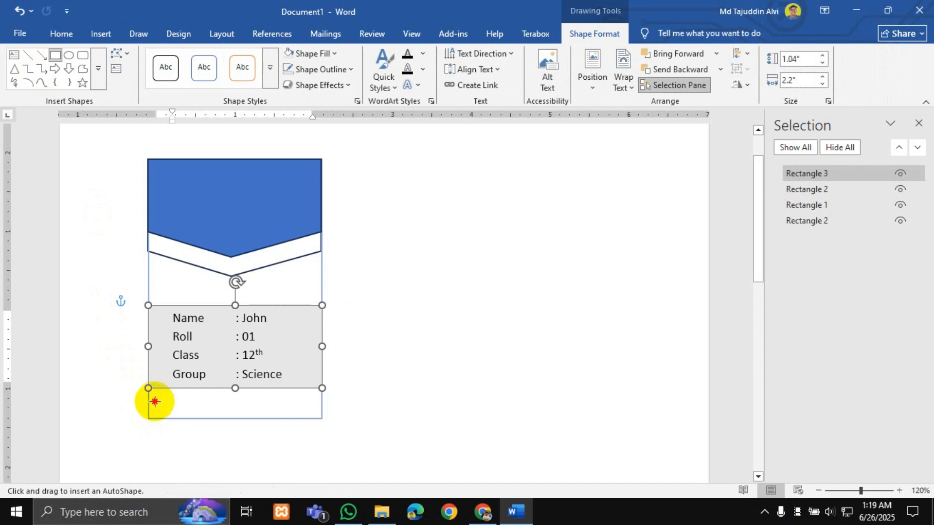
pyautogui.moveTo(149, 401); pyautogui.dragTo(322, 419)
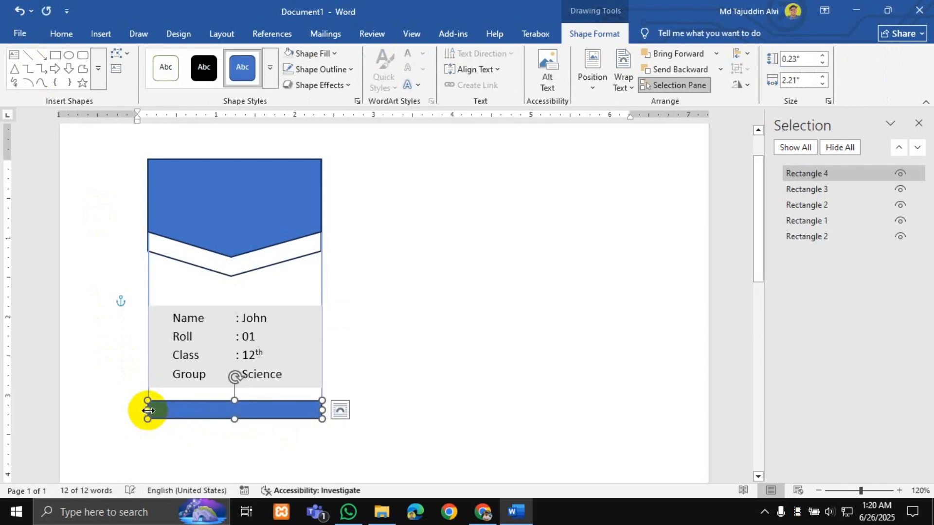
pyautogui.moveTo(149, 411); pyautogui.dragTo(150, 412)
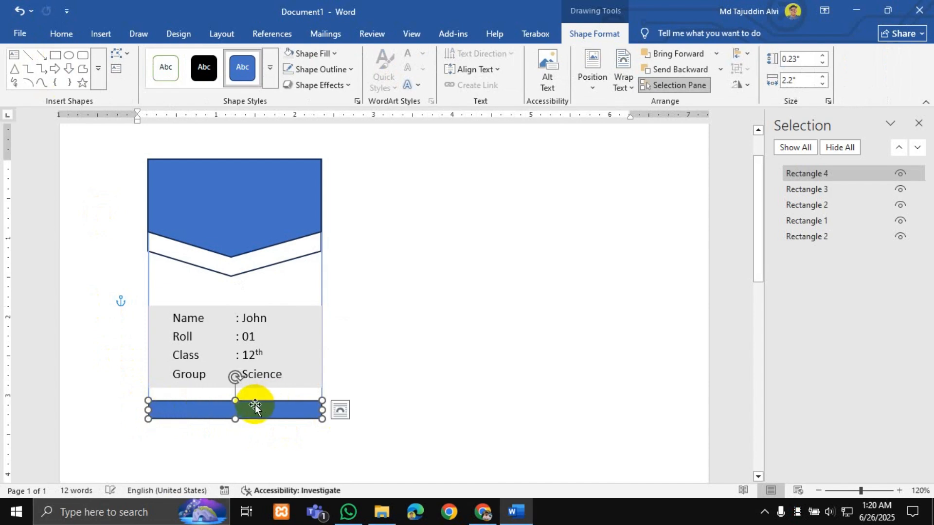
# Fill the bottom strip and the pointed header shape with the darkest shade of the theme blue.
pyautogui.click(323, 54)
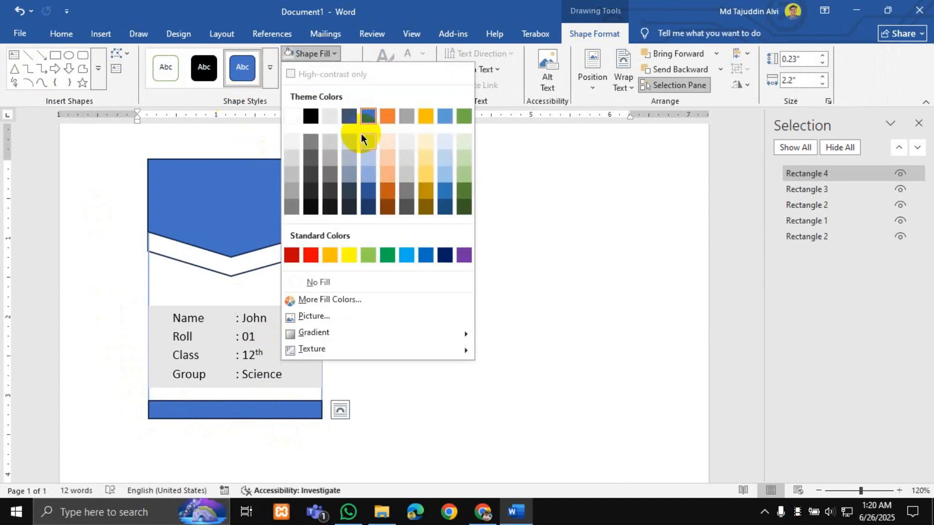
pyautogui.click(364, 208)
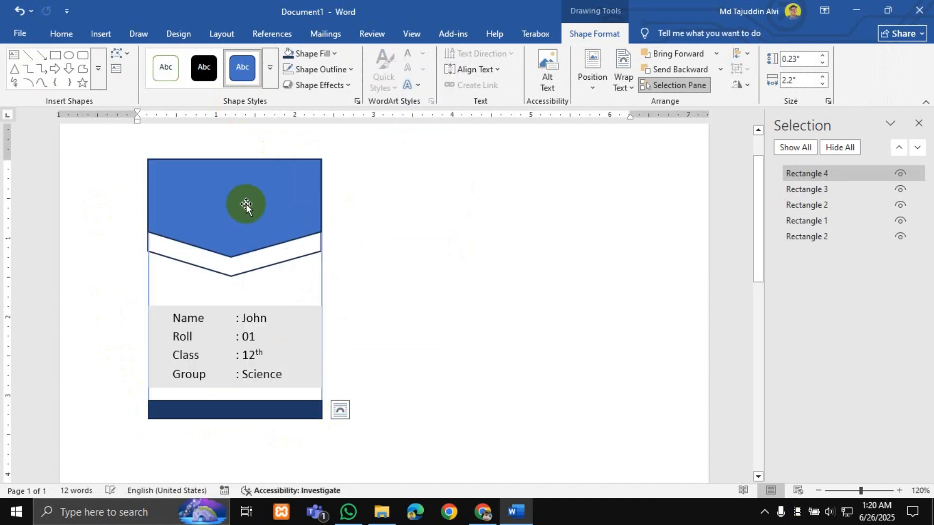
pyautogui.click(235, 205)
pyautogui.click(289, 53)
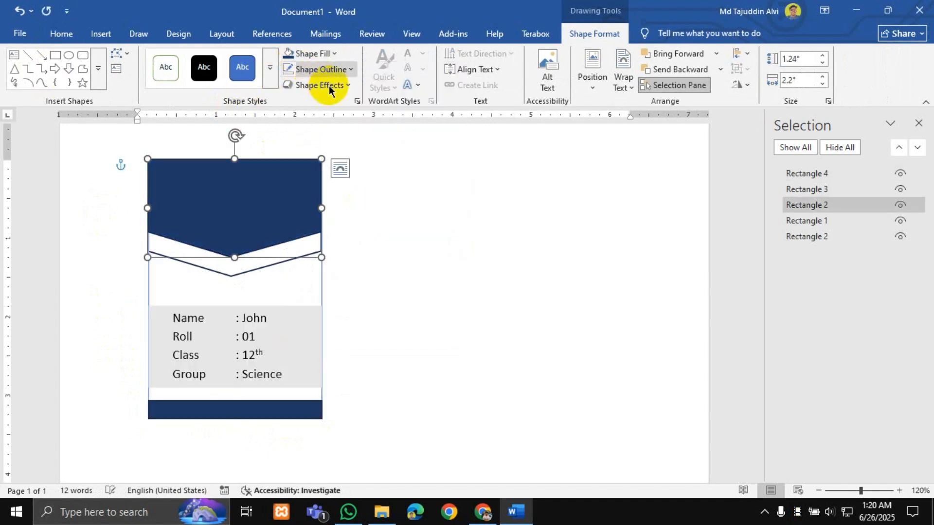
pyautogui.click(256, 309)
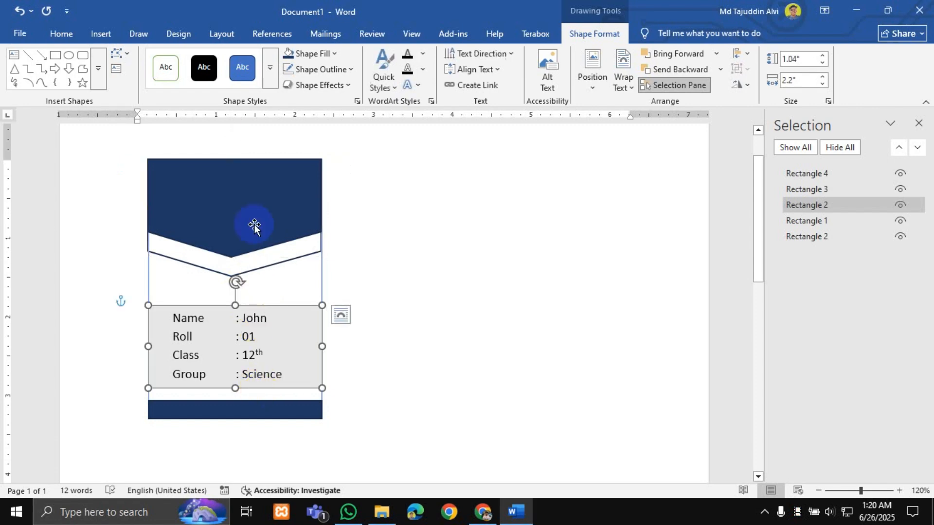
pyautogui.click(249, 220)
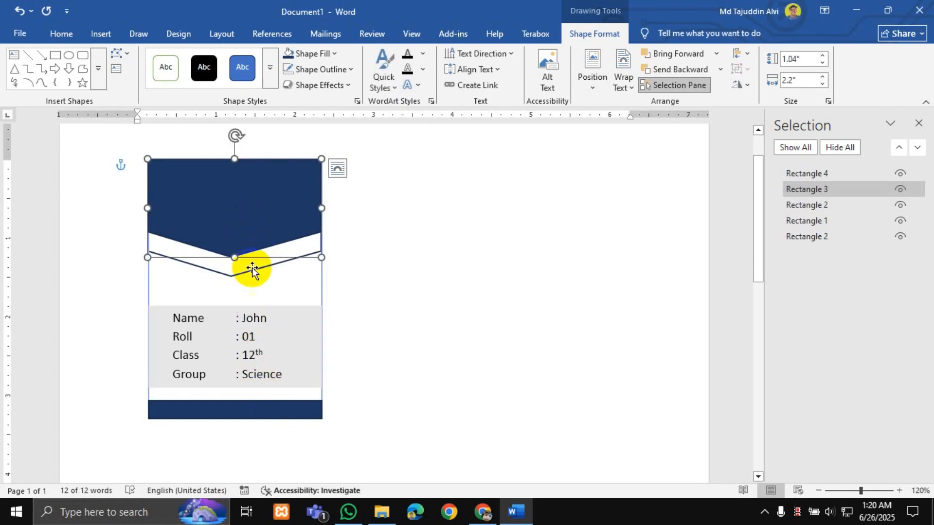
pyautogui.click(252, 404)
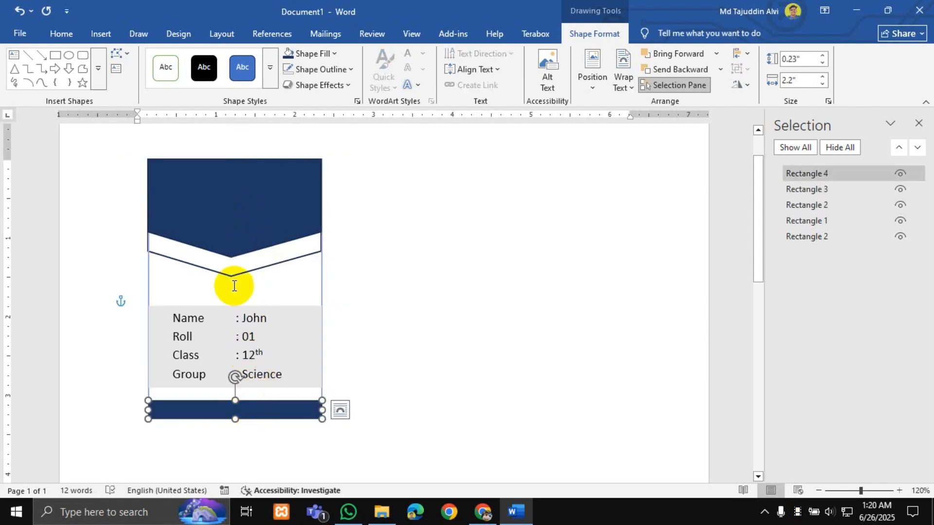
# Draw an oval about 0.89" high and 0.96" wide over the header's point and adjust its position above the details rectangle.
pyautogui.click(218, 221)
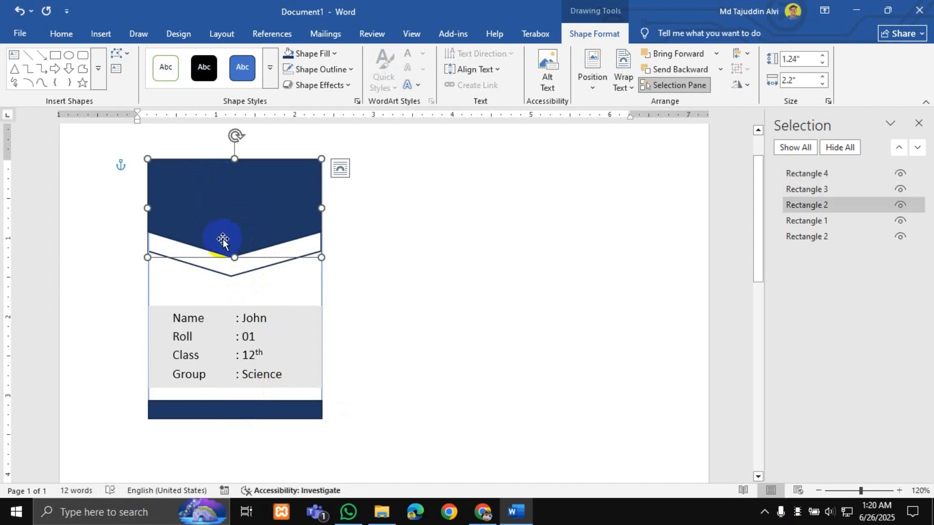
pyautogui.click(68, 54)
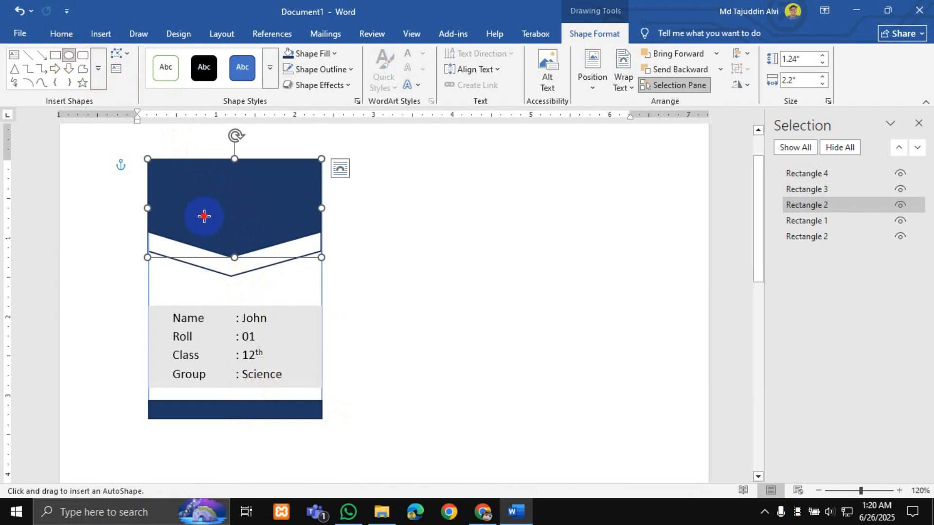
pyautogui.moveTo(204, 216); pyautogui.dragTo(273, 295)
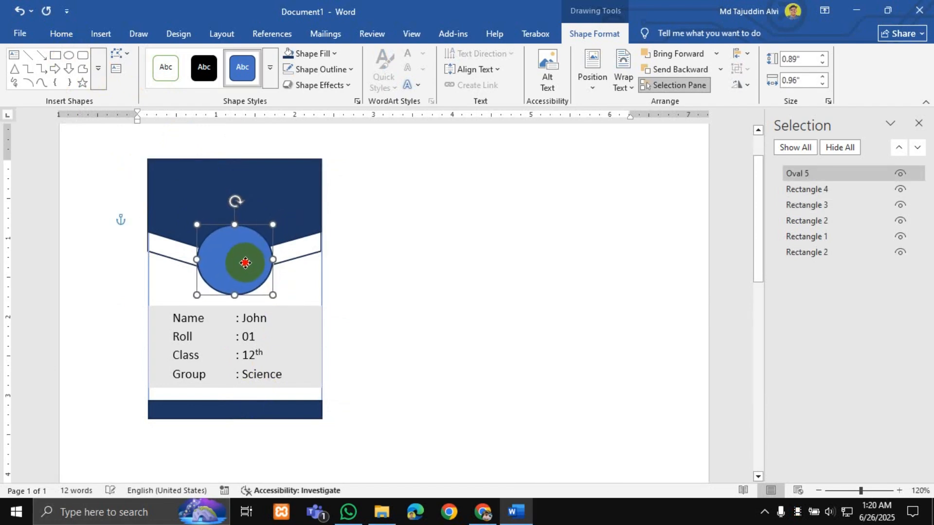
pyautogui.moveTo(245, 263)
pyautogui.mouseDown()
pyautogui.moveTo(237, 265)
pyautogui.moveTo(242, 258)
pyautogui.mouseUp()
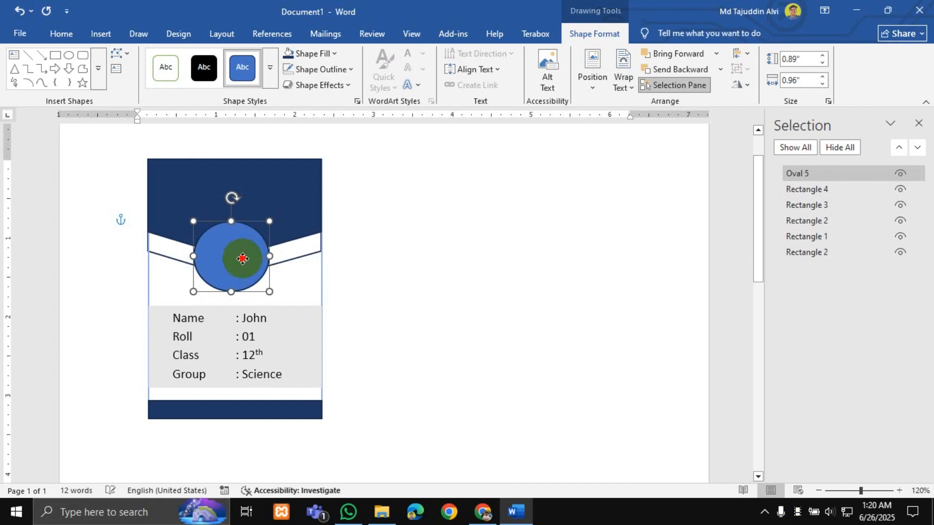
pyautogui.moveTo(242, 258); pyautogui.dragTo(243, 258)
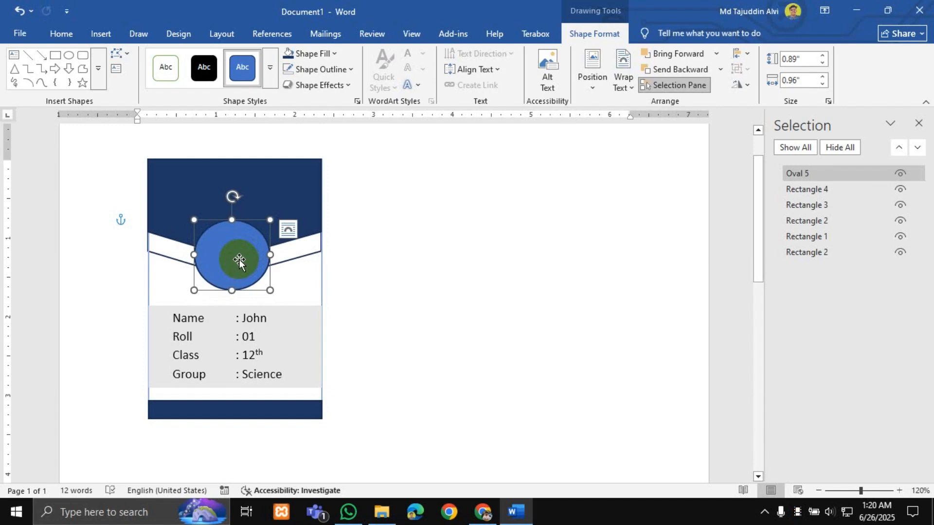
# Start a picture fill for the oval and search the online pictures for "Profile".
pyautogui.click(323, 51)
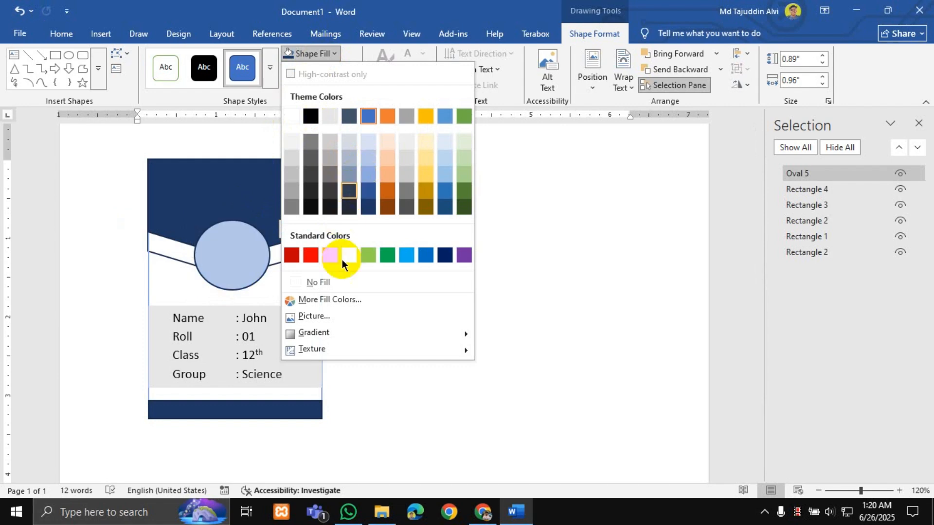
pyautogui.click(312, 317)
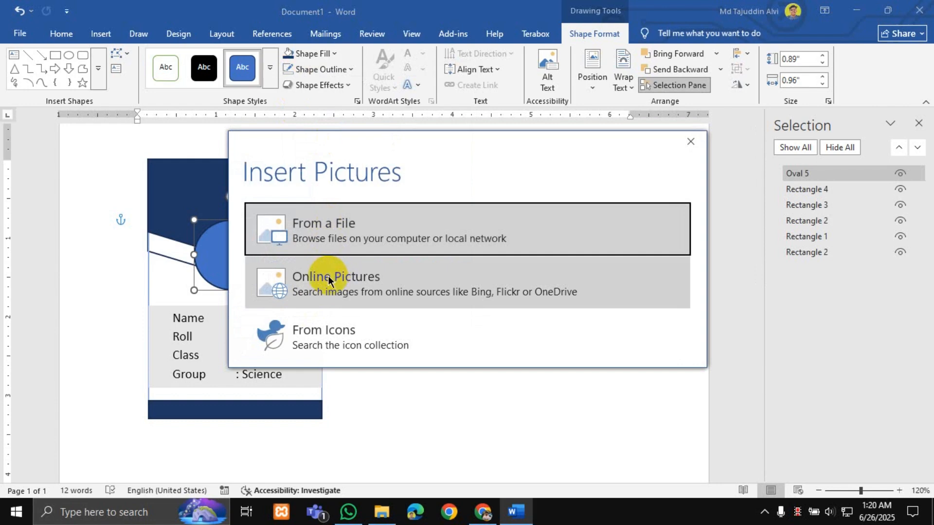
pyautogui.click(382, 220)
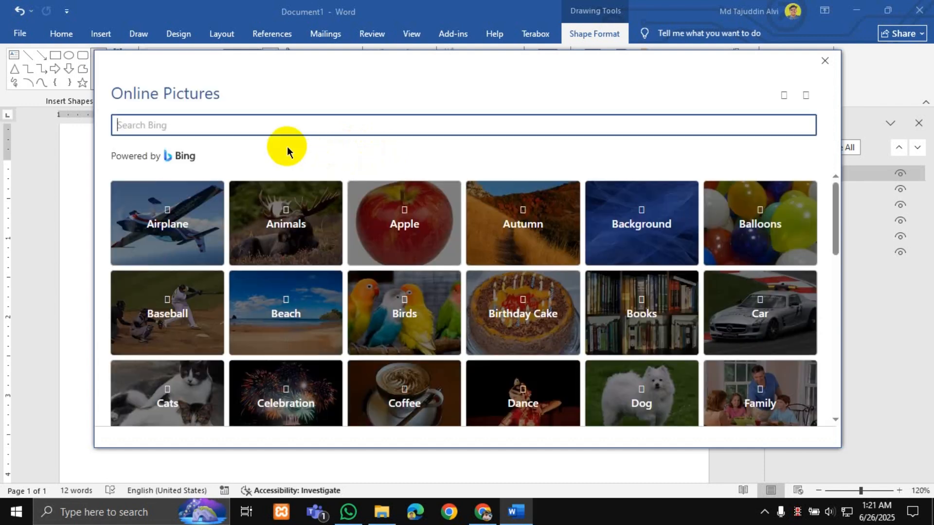
pyautogui.write('Profli')
pyautogui.write('ile')
pyautogui.press('Return')
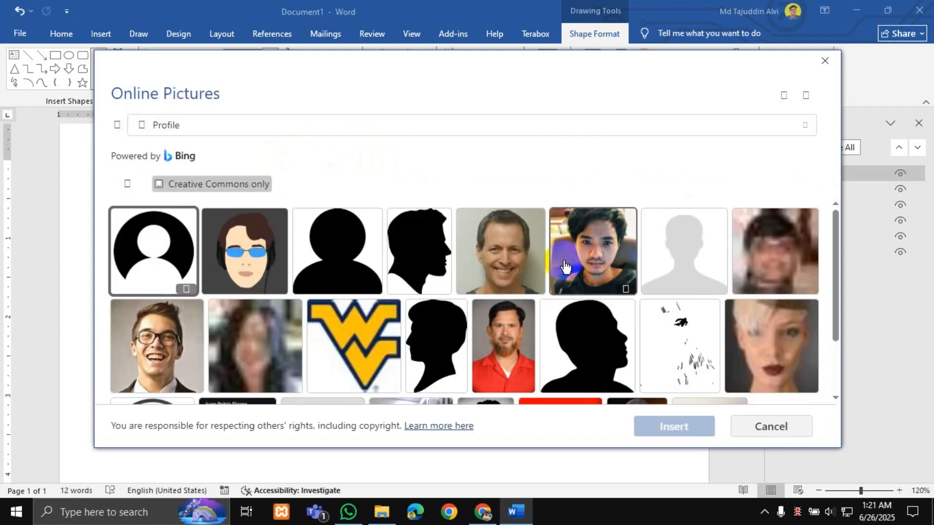
# Insert the photo of the smiling man with glasses from the search results as the oval's fill.
pyautogui.scroll(-3, 185, 312)
pyautogui.scroll(1, 480, 313)
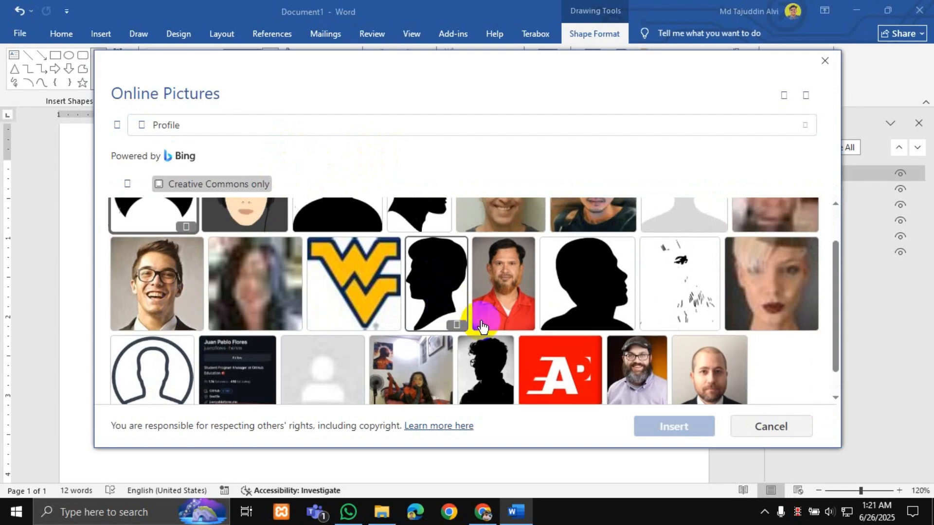
pyautogui.scroll(-2, 481, 311)
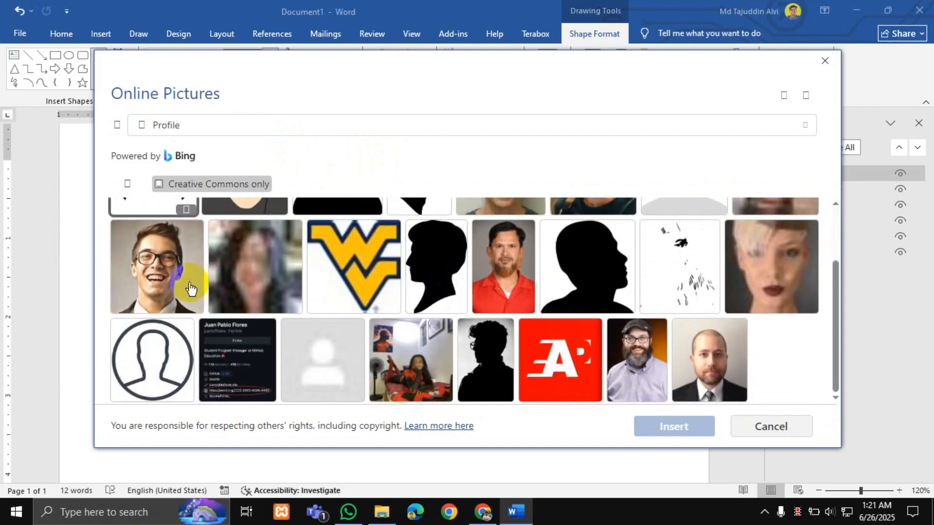
pyautogui.click(185, 313)
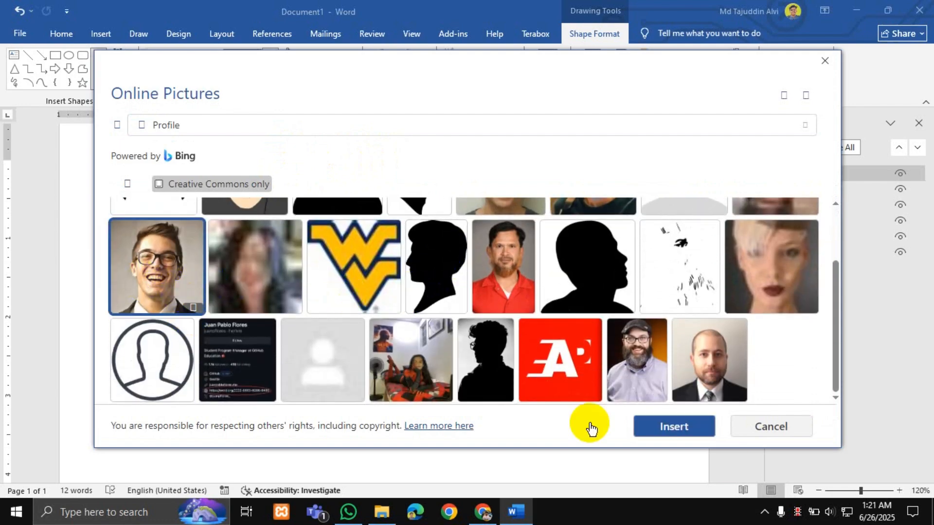
pyautogui.click(656, 428)
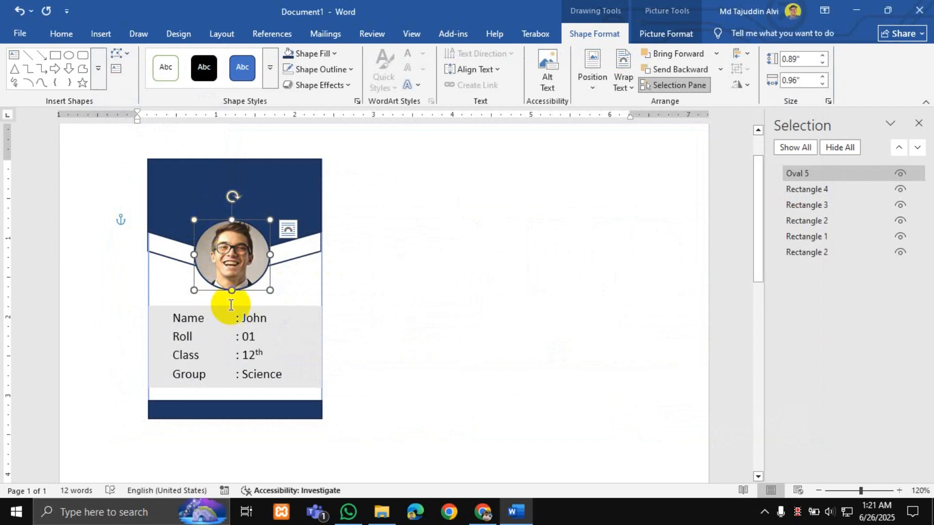
# Set the photo oval's width to 0.89" so that it matches its height.
pyautogui.click(800, 57)
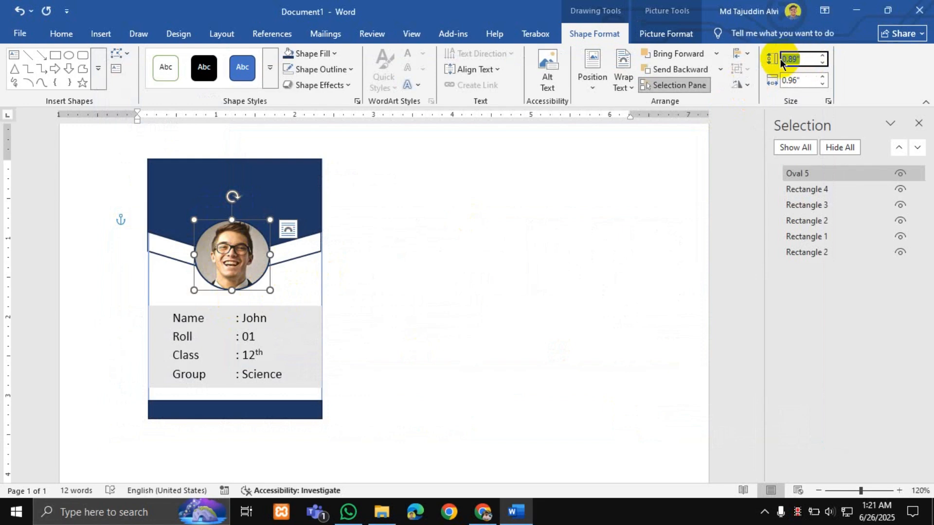
pyautogui.click(807, 80)
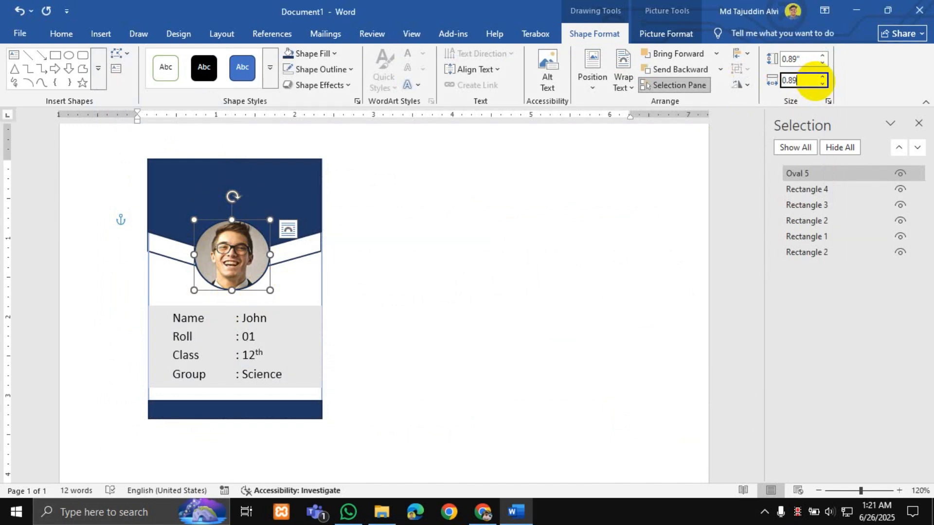
pyautogui.write('0.89')
pyautogui.press('Return')
# Shift the photo circle slightly to the right to center it horizontally over the header's point.
pyautogui.click(235, 241)
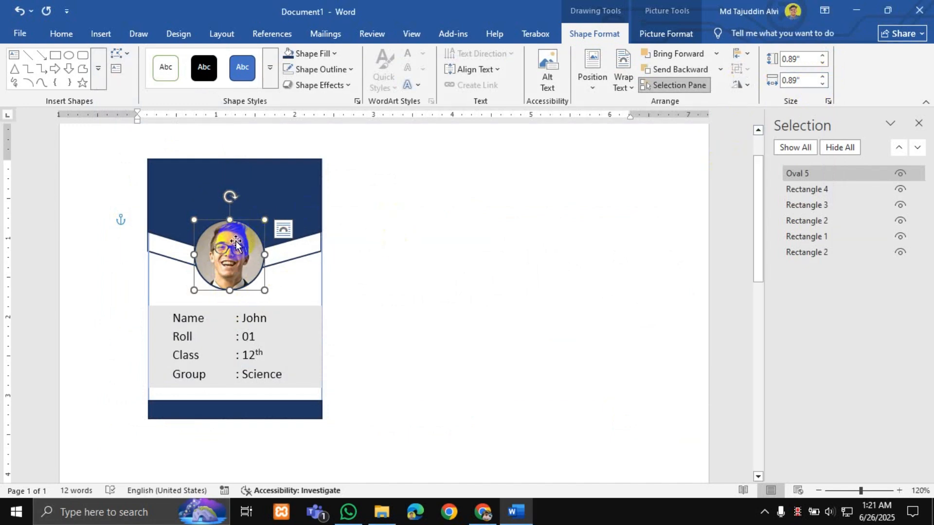
pyautogui.click(238, 240)
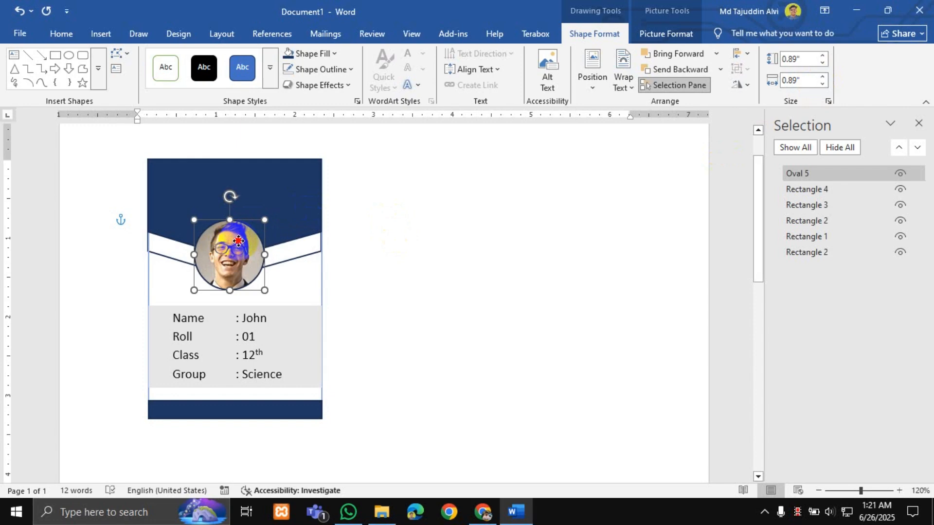
pyautogui.moveTo(242, 241); pyautogui.dragTo(247, 242)
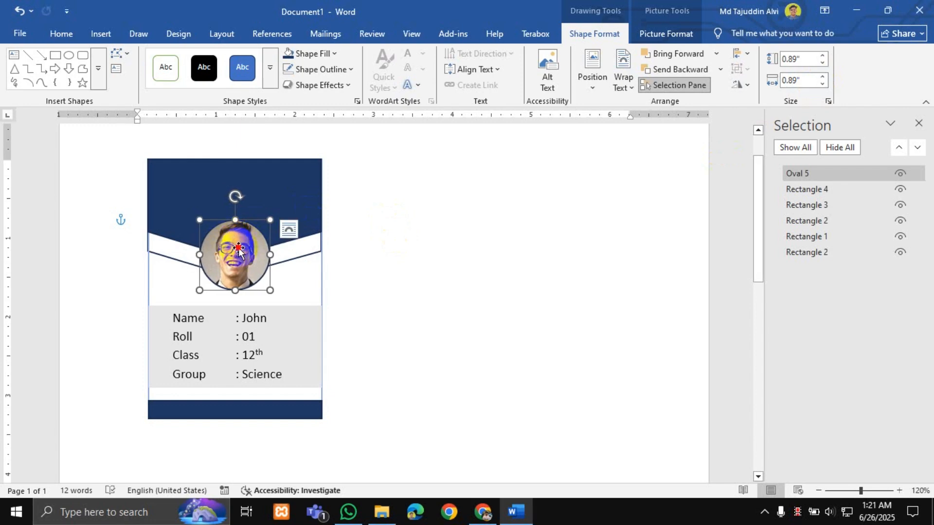
pyautogui.click(236, 249)
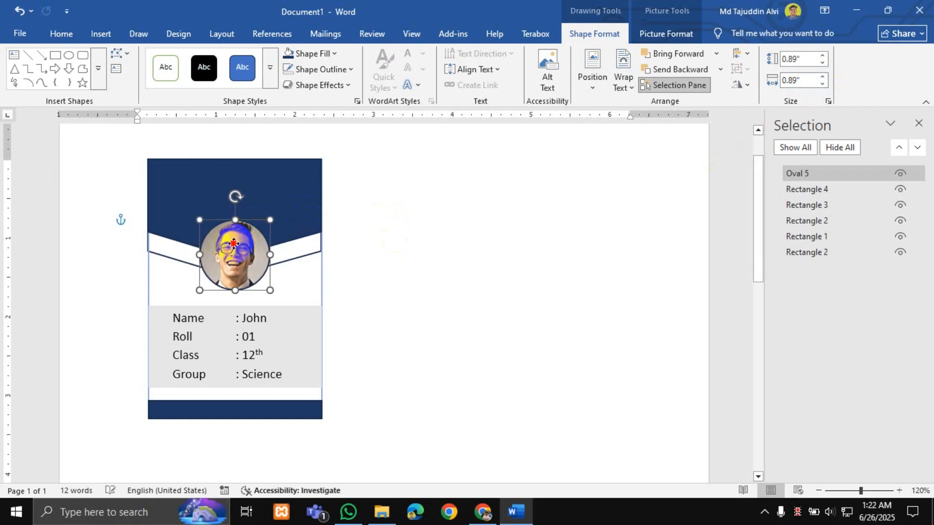
pyautogui.click(233, 243)
pyautogui.hotkey('ctrl', 'z')
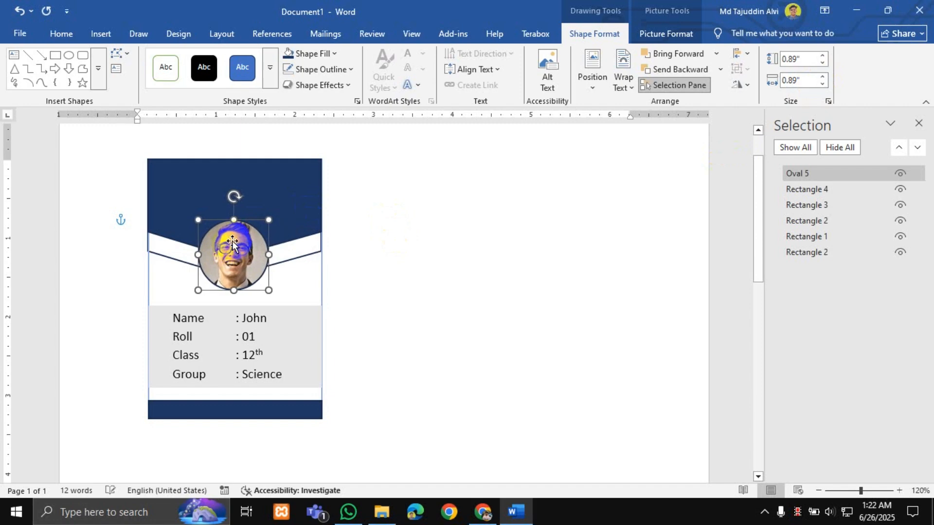
# Move the gray details rectangle down until it touches the dark blue bottom strip.
pyautogui.click(219, 375)
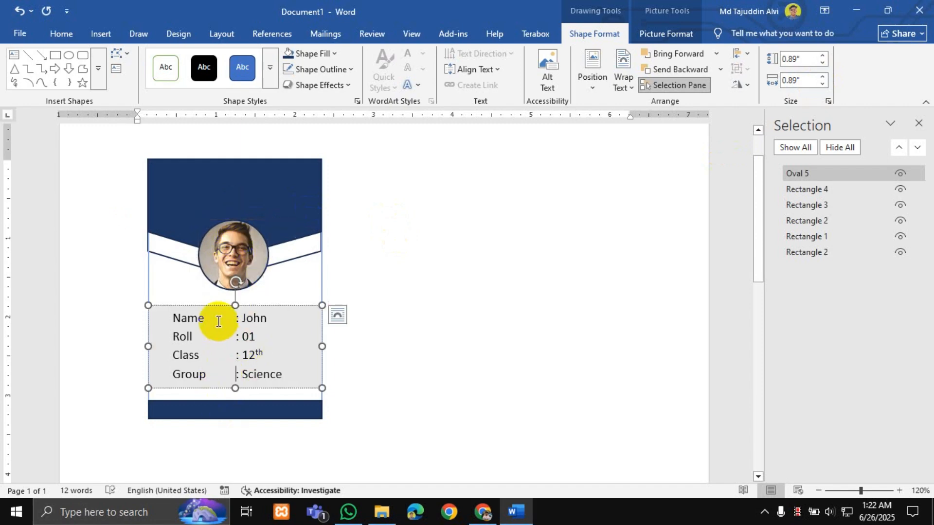
pyautogui.moveTo(219, 305); pyautogui.dragTo(221, 317)
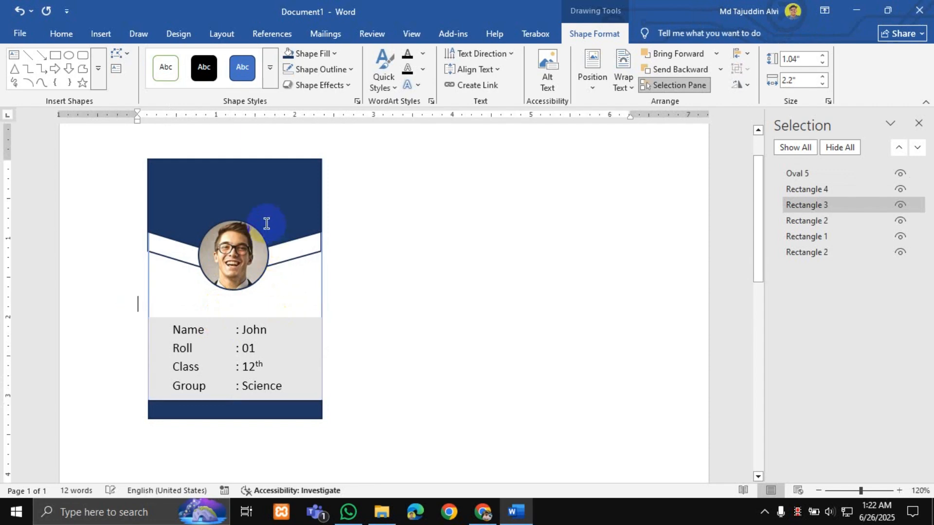
pyautogui.click(252, 329)
# Draw a 0.44" by 2.2" rectangle across the header above the photo and make its fill blend with the header's dark blue.
pyautogui.click(217, 182)
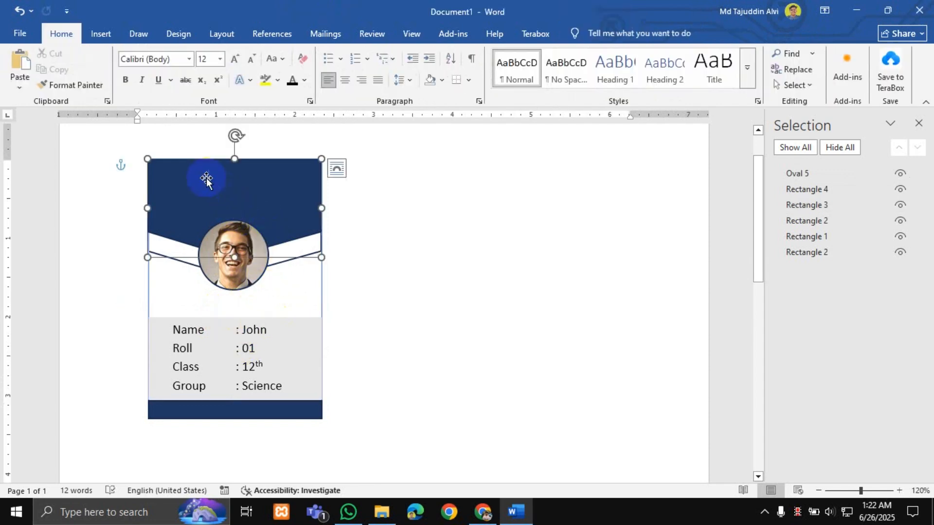
pyautogui.click(174, 179)
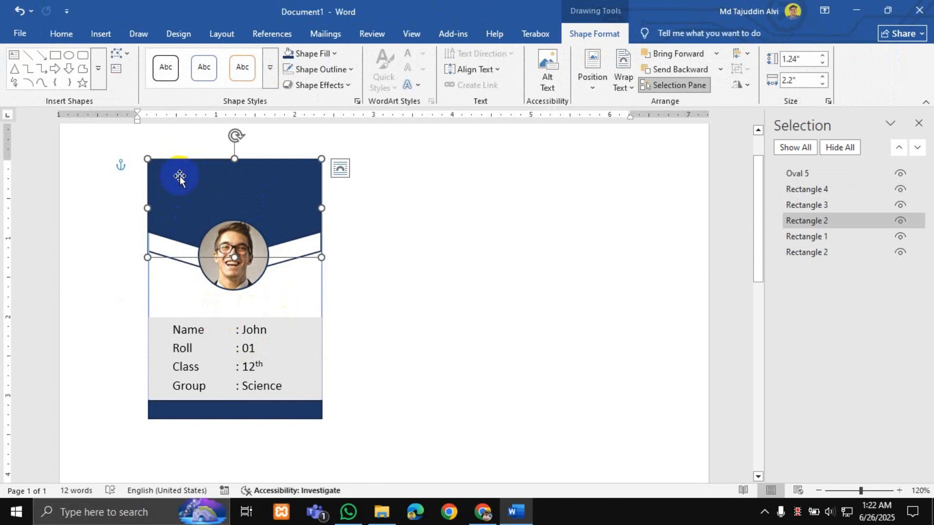
pyautogui.click(56, 57)
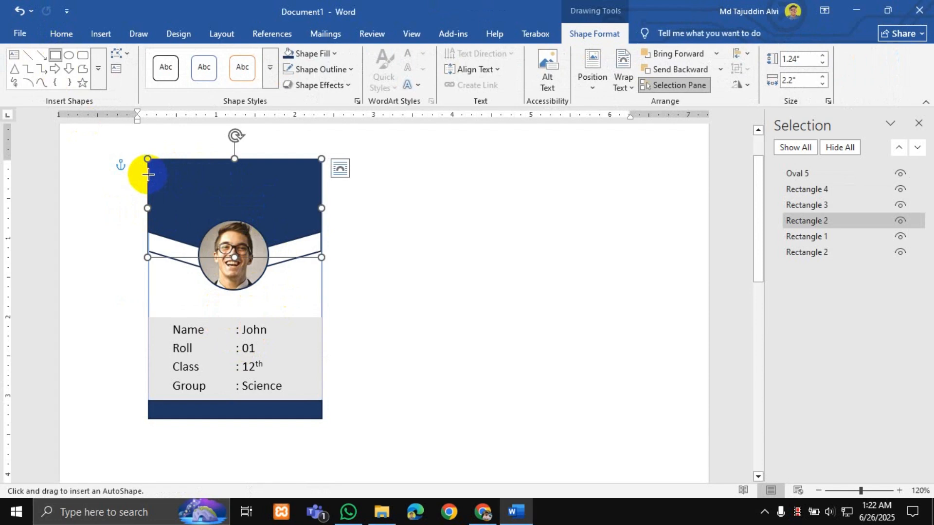
pyautogui.moveTo(147, 174); pyautogui.dragTo(320, 209)
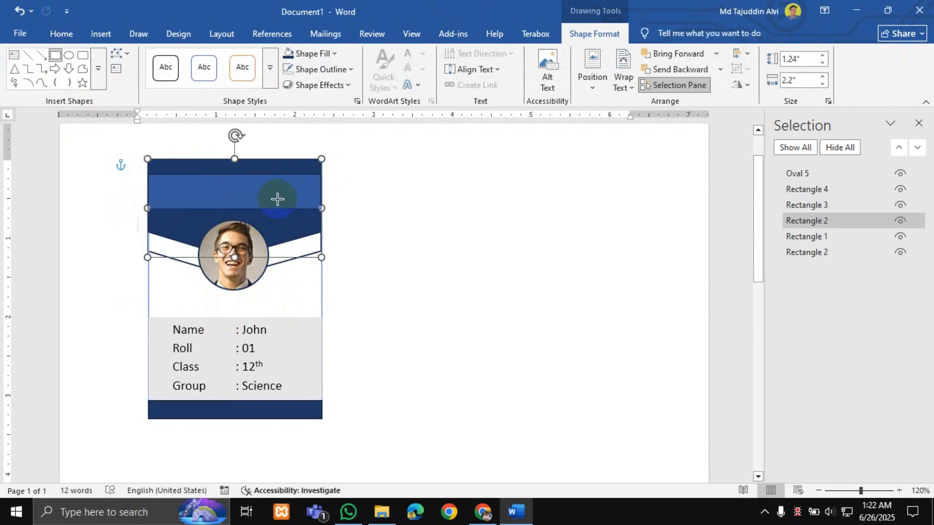
pyautogui.click(304, 55)
pyautogui.click(304, 60)
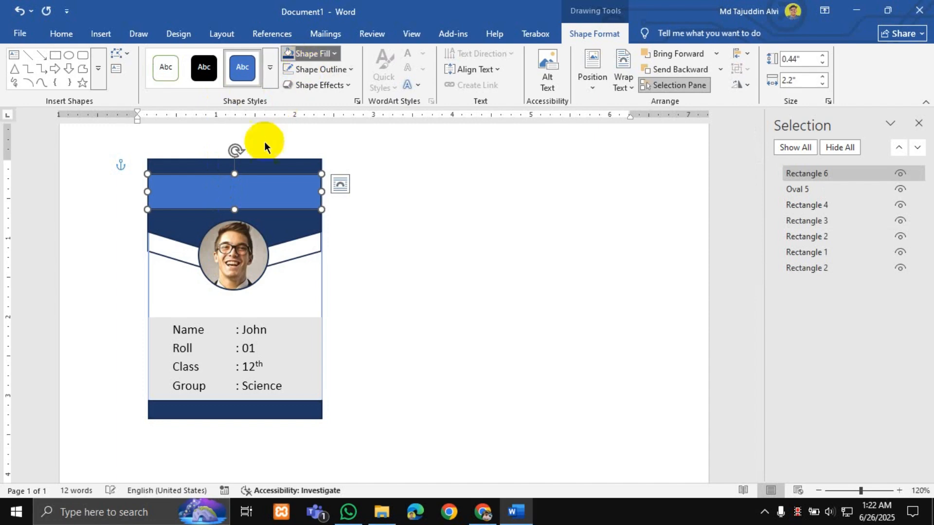
pyautogui.click(368, 206)
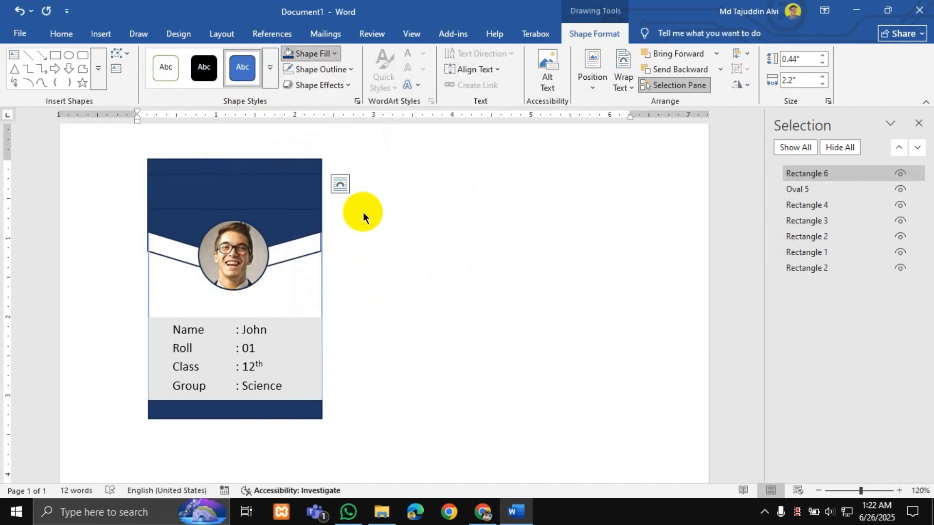
# Enter the title text "It Cummunication" in the new header rectangle.
pyautogui.click(200, 188)
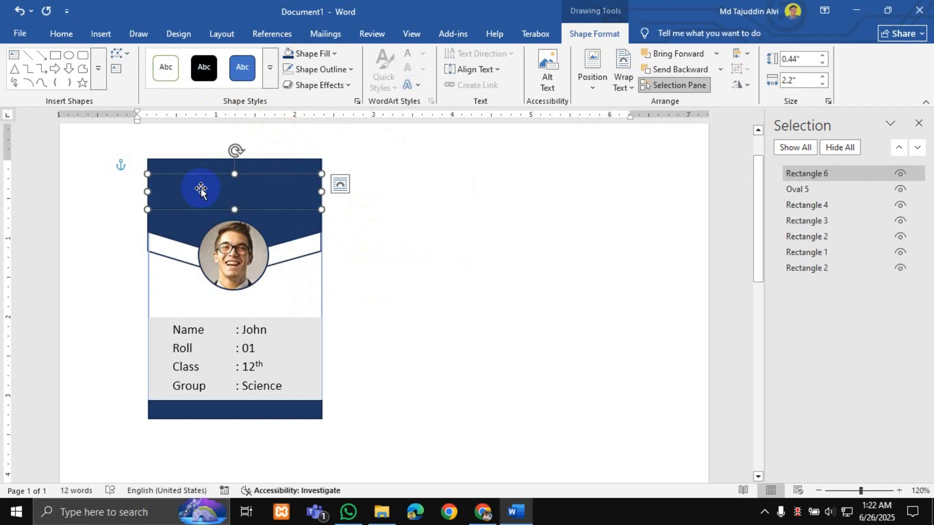
pyautogui.write('It Cummu')
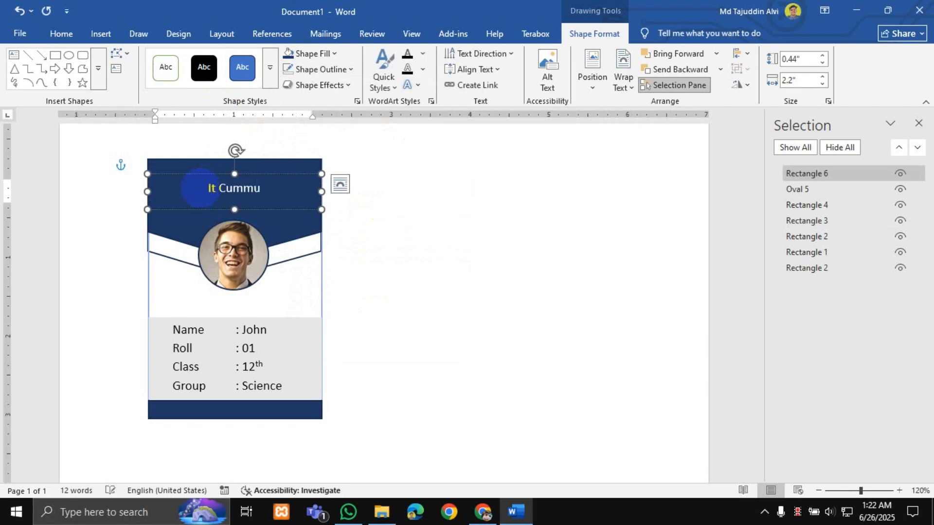
pyautogui.write('nixa')
pyautogui.press('BackSpace')
pyautogui.press('BackSpace')
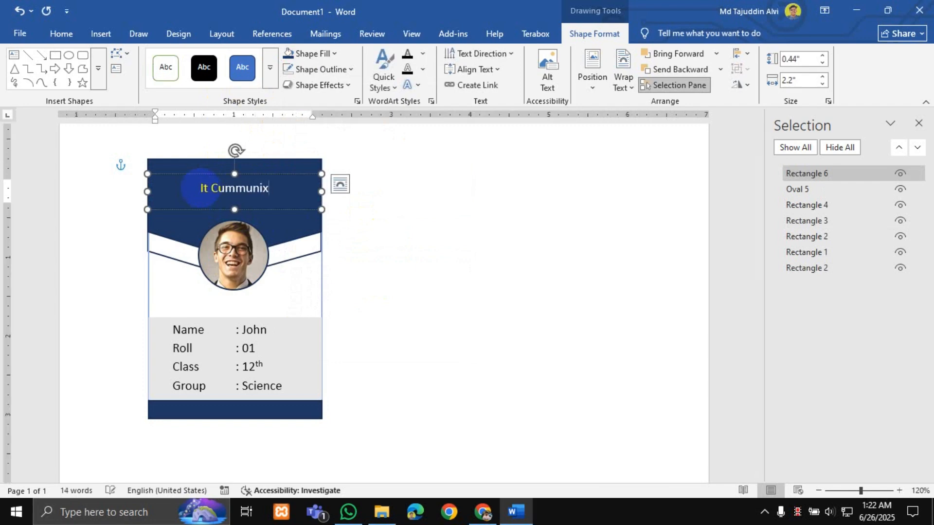
pyautogui.write('cation')
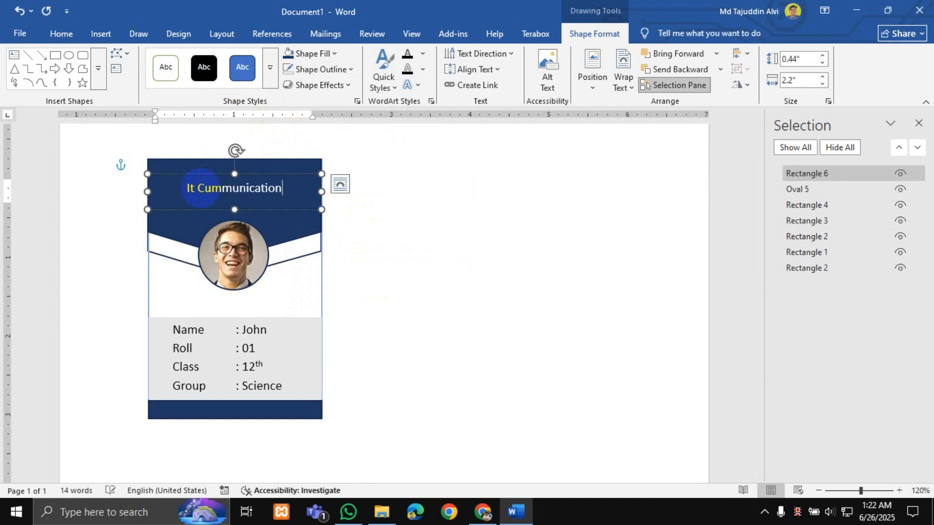
# Correct the header title's capitalisation and spelling so that it reads "IT Communication".
pyautogui.press('BackSpace')
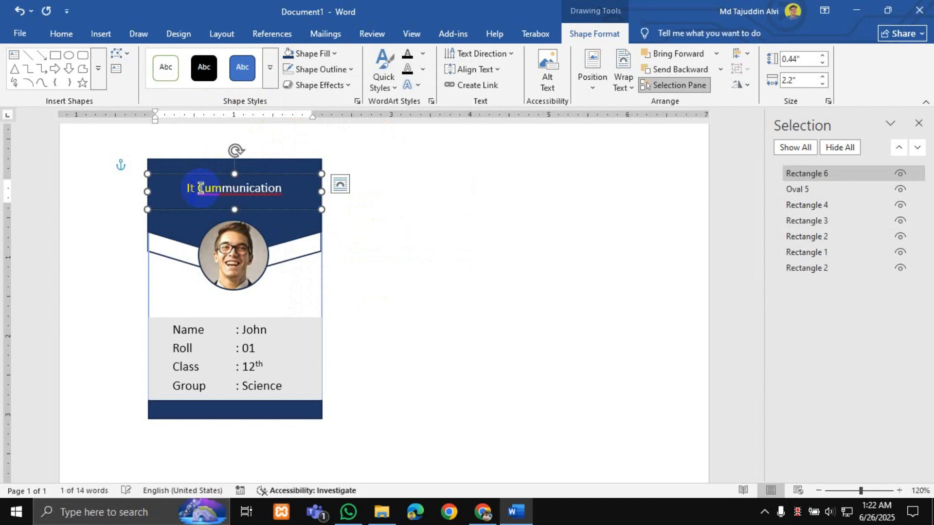
pyautogui.write('T')
pyautogui.press('Right')
pyautogui.press('Right')
pyautogui.press('Right')
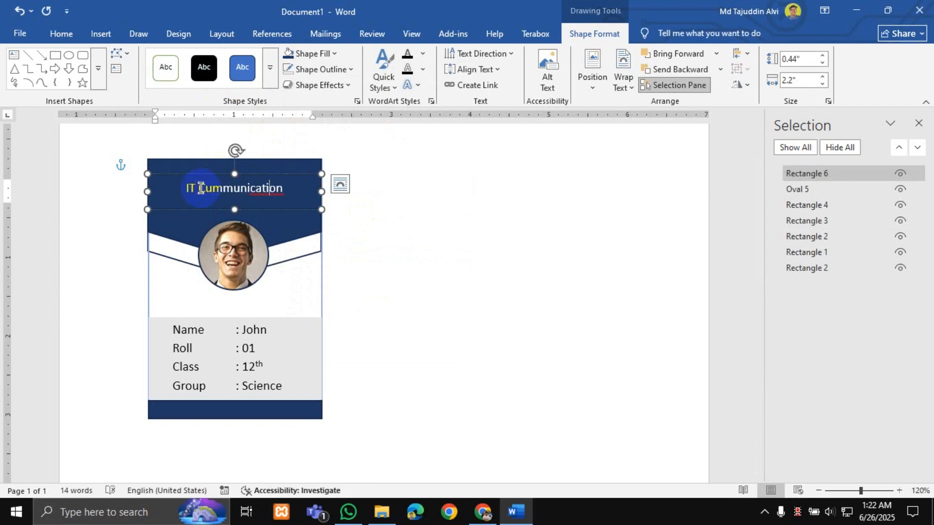
pyautogui.click(282, 189)
pyautogui.rightClick(271, 188)
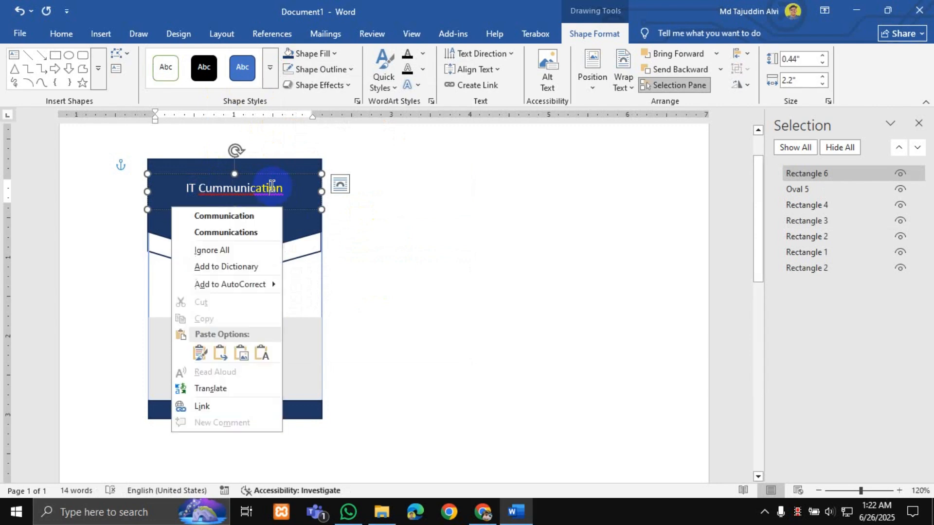
pyautogui.click(250, 214)
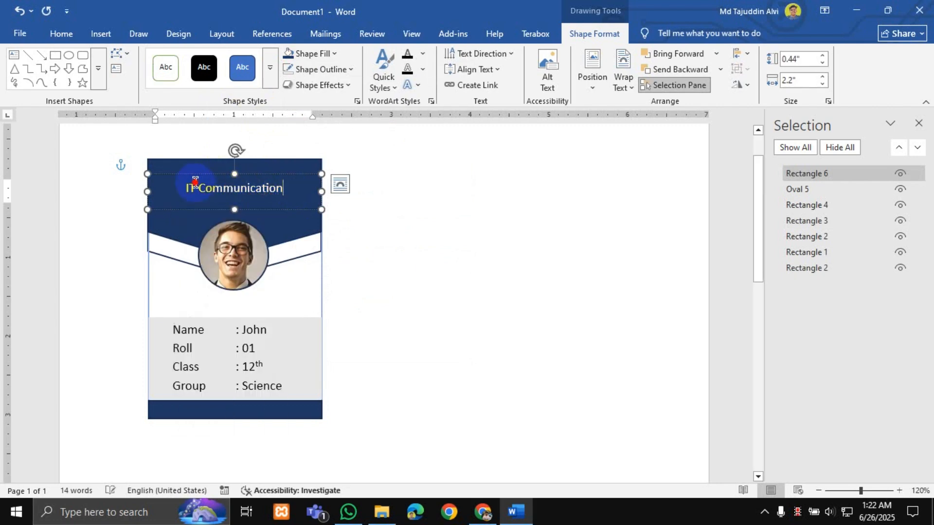
# Format the "IT Communication" title in Times New Roman at 18 pt.
pyautogui.moveTo(195, 182); pyautogui.dragTo(188, 182)
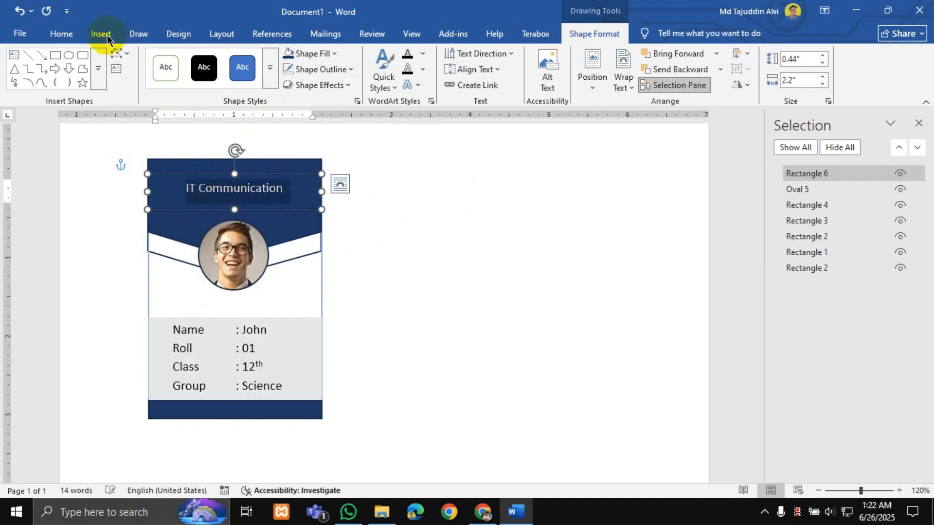
pyautogui.click(84, 35)
pyautogui.click(76, 36)
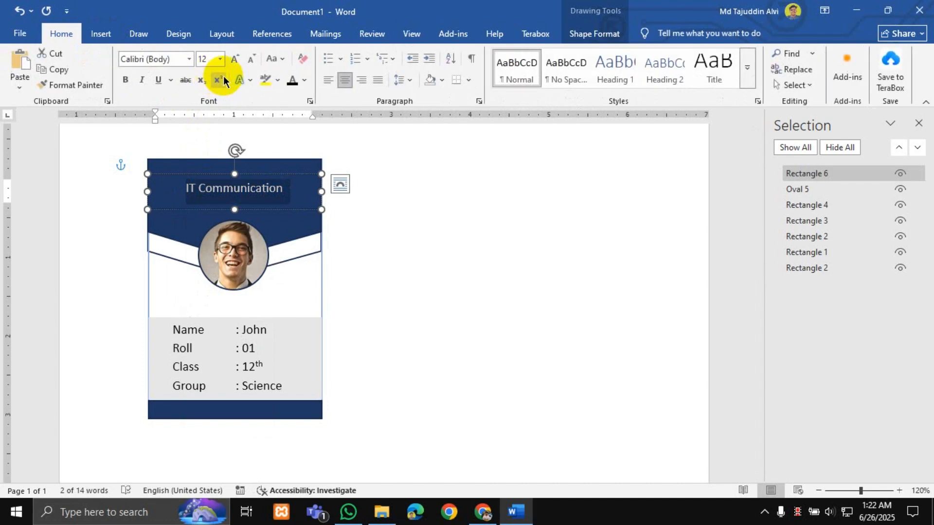
pyautogui.click(232, 59)
pyautogui.click(232, 60)
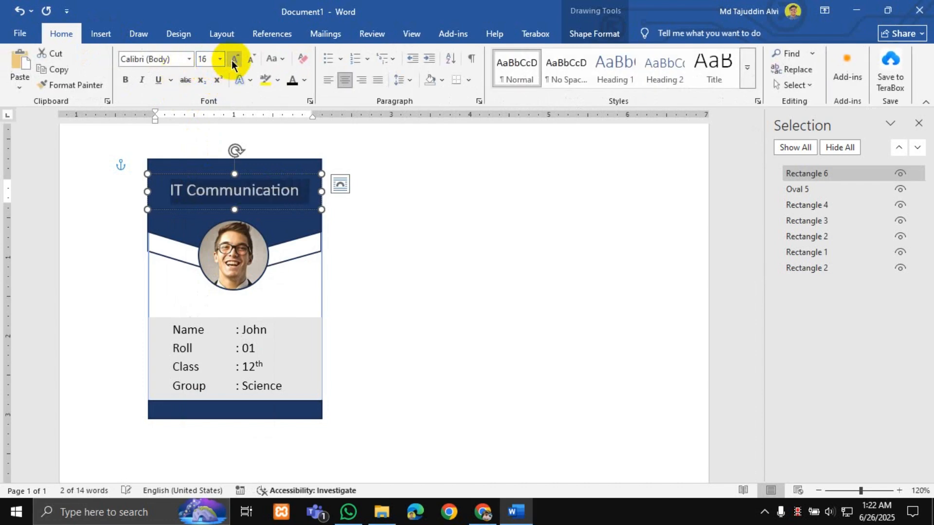
pyautogui.click(232, 60)
pyautogui.click(190, 59)
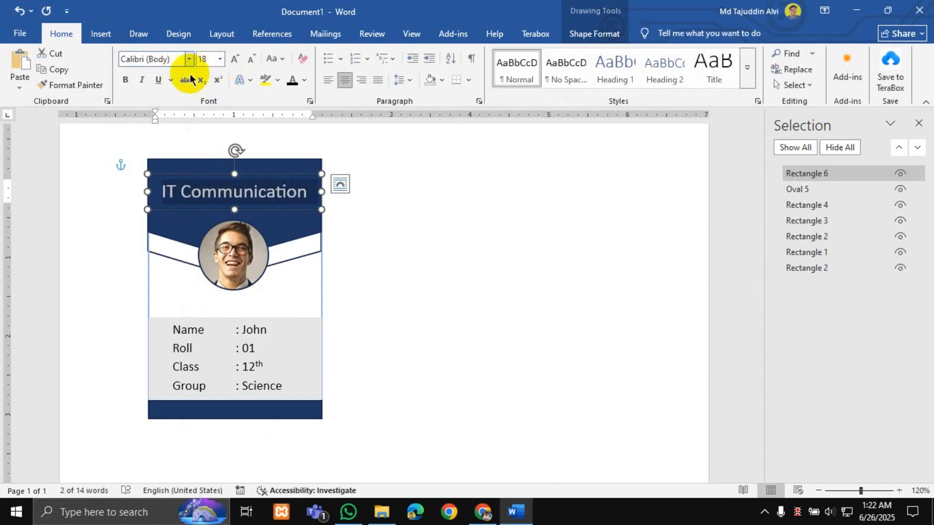
pyautogui.click(191, 200)
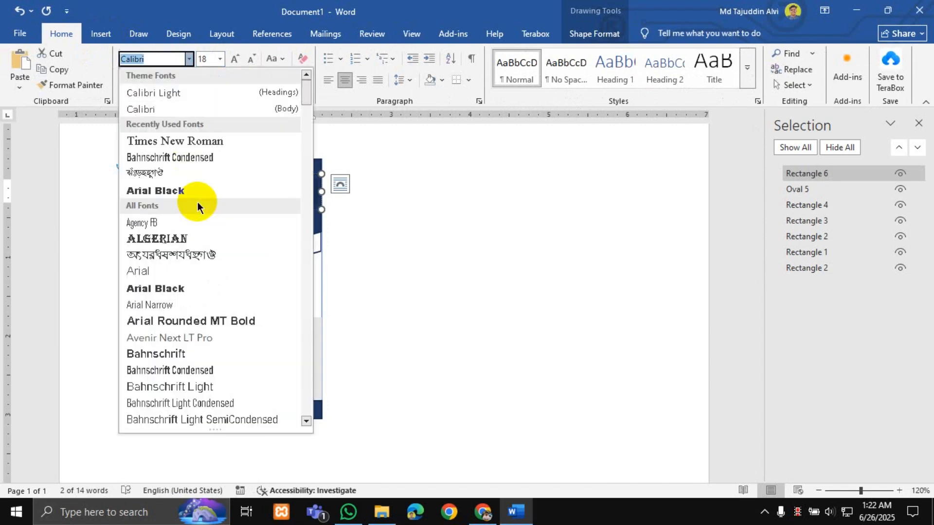
pyautogui.click(189, 142)
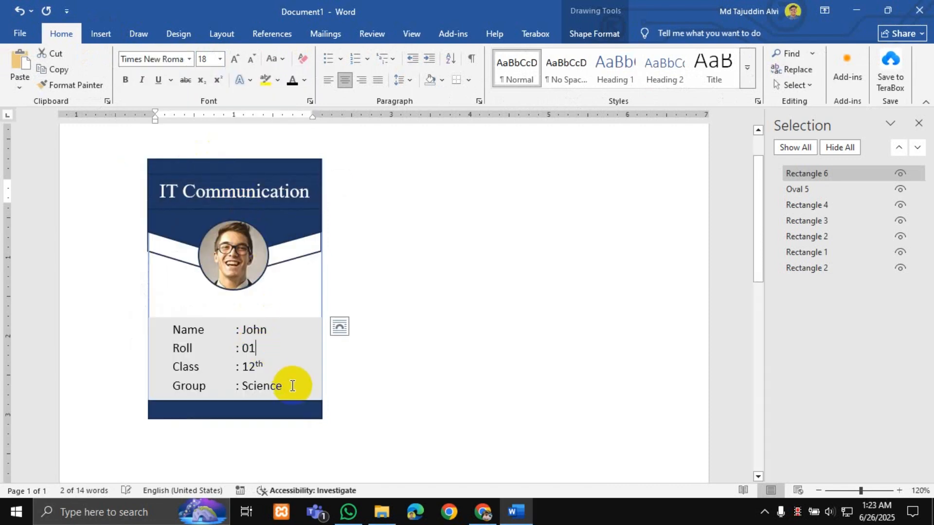
# Set the font of the four detail lines in the gray box to Times New Roman.
pyautogui.moveTo(292, 385); pyautogui.dragTo(163, 319)
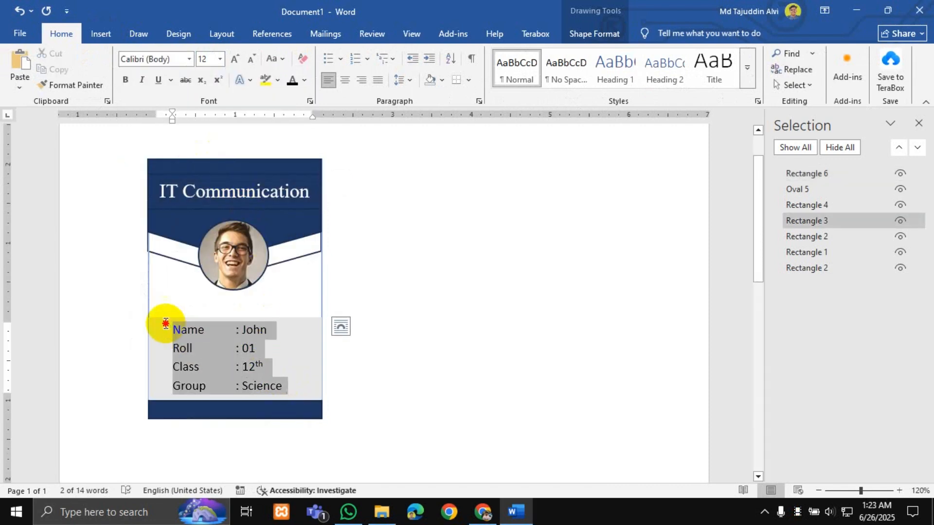
pyautogui.click(188, 59)
pyautogui.click(167, 140)
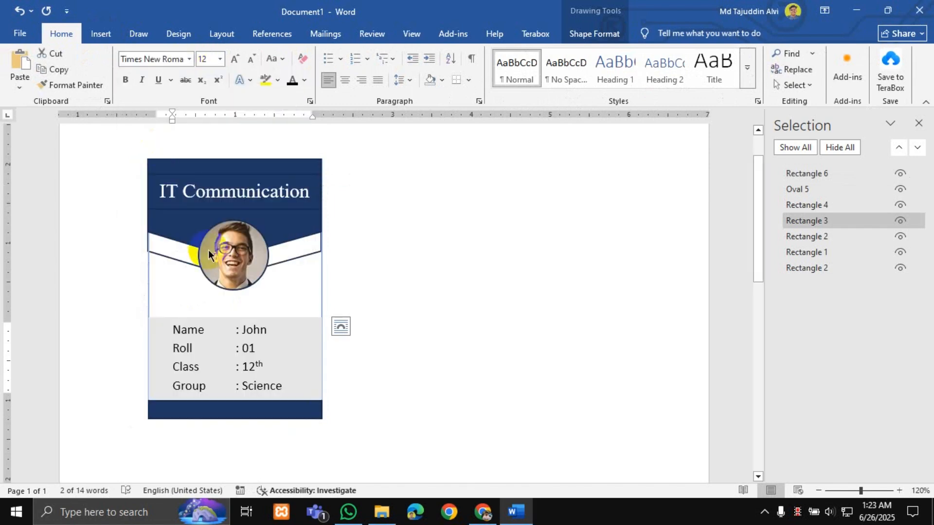
# Close the Selection pane to view the card on its own.
pyautogui.click(247, 292)
pyautogui.scroll(-3, 271, 307)
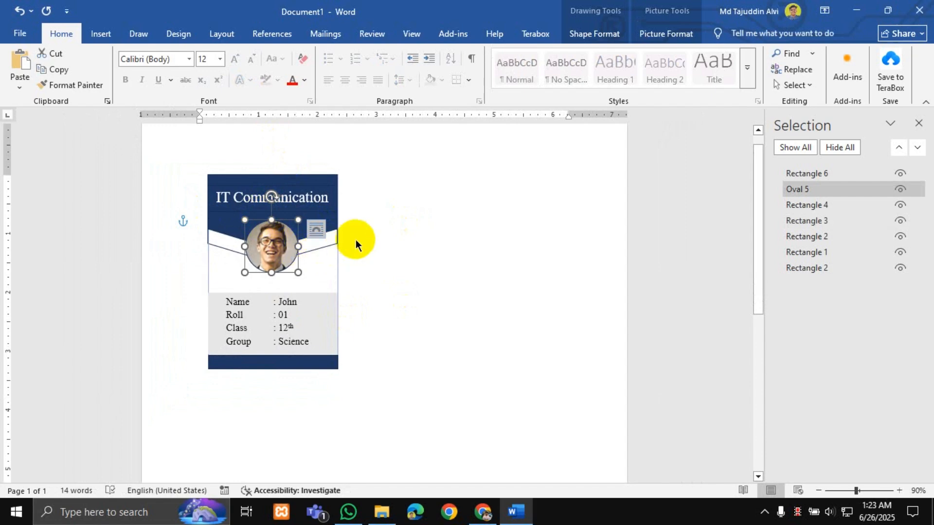
pyautogui.scroll(-1, 385, 273)
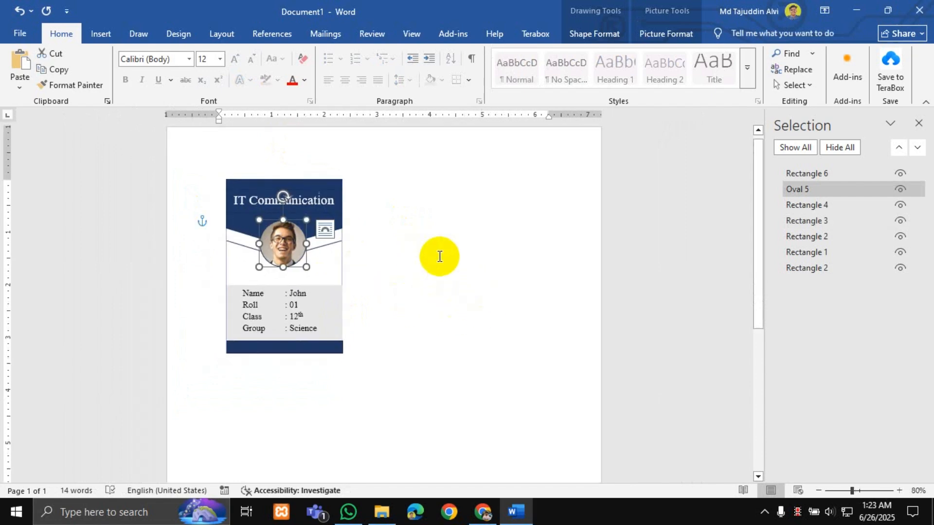
pyautogui.click(919, 124)
pyautogui.click(330, 230)
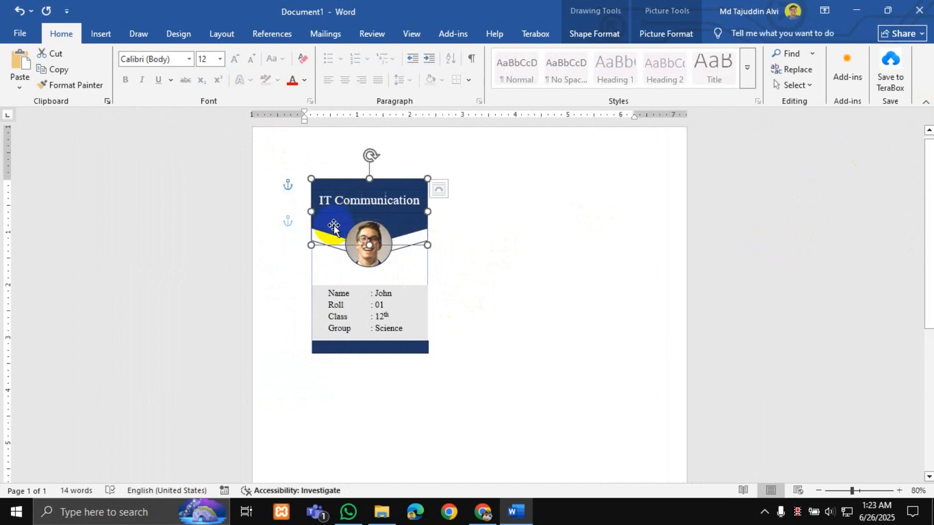
pyautogui.click(335, 292)
pyautogui.click(445, 168)
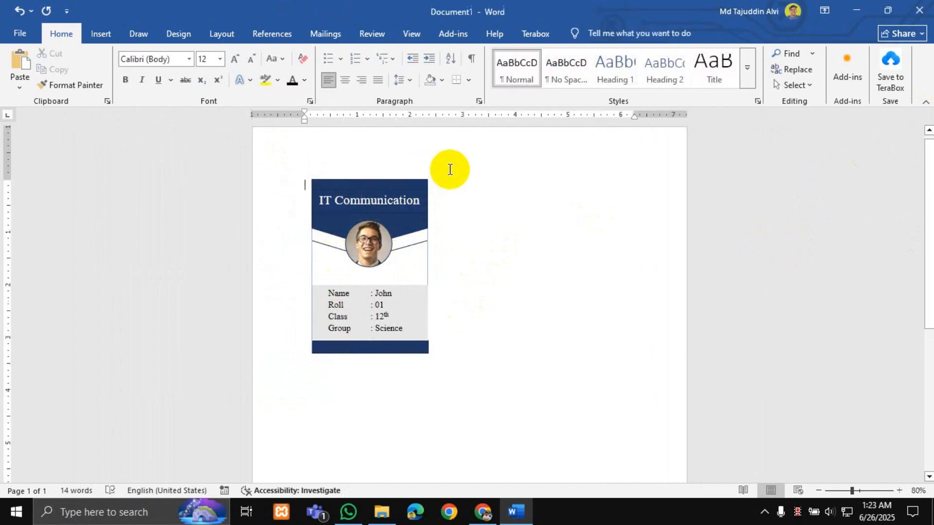
pyautogui.moveTo(320, 164); pyautogui.dragTo(400, 358)
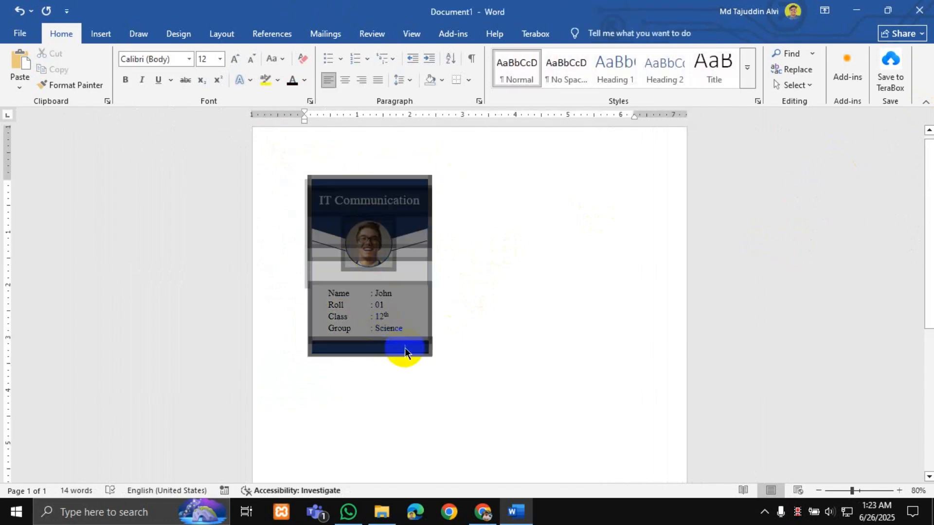
pyautogui.click(491, 319)
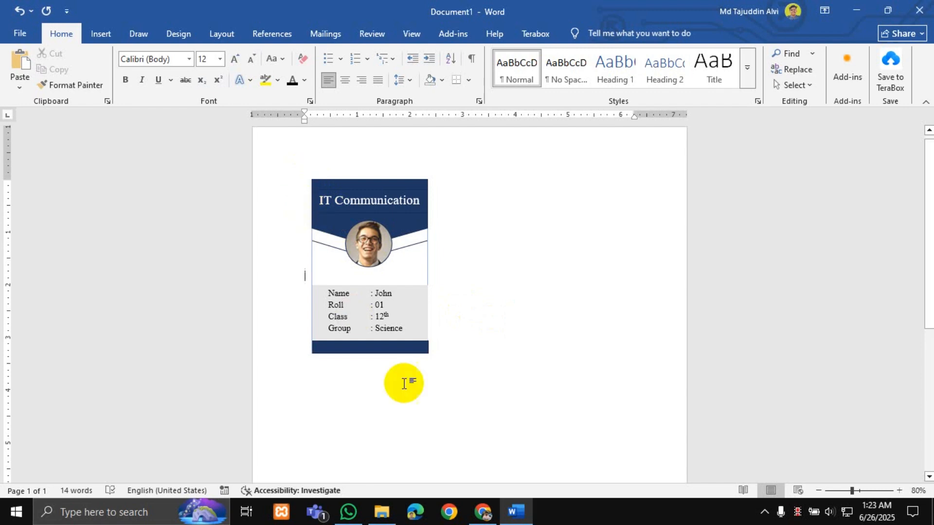
# Remove the outline from the rectangle holding the "IT Communication" title.
pyautogui.click(389, 194)
pyautogui.scroll(7, 392, 200)
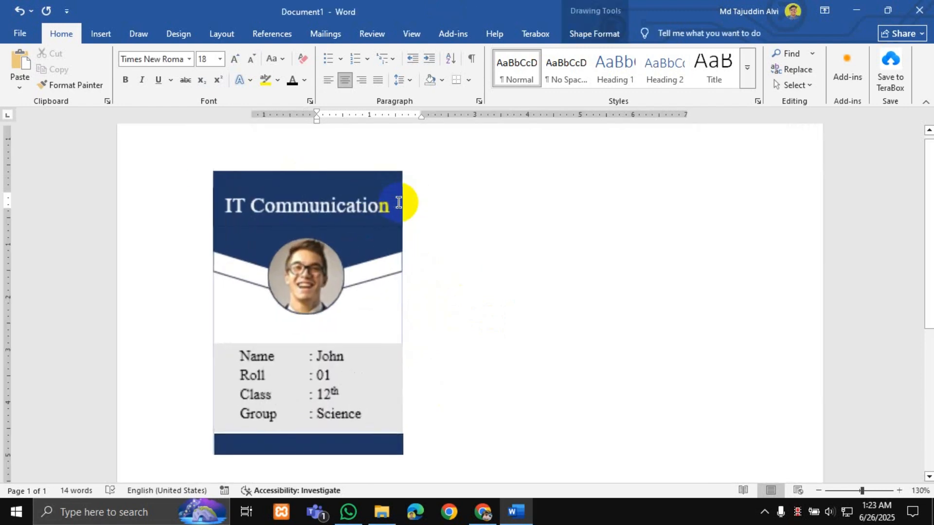
pyautogui.click(384, 204)
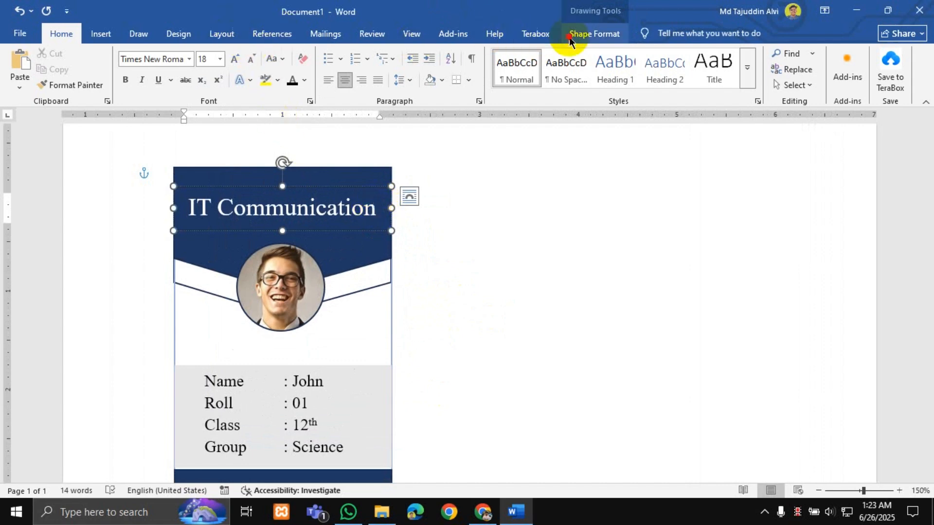
pyautogui.click(248, 209)
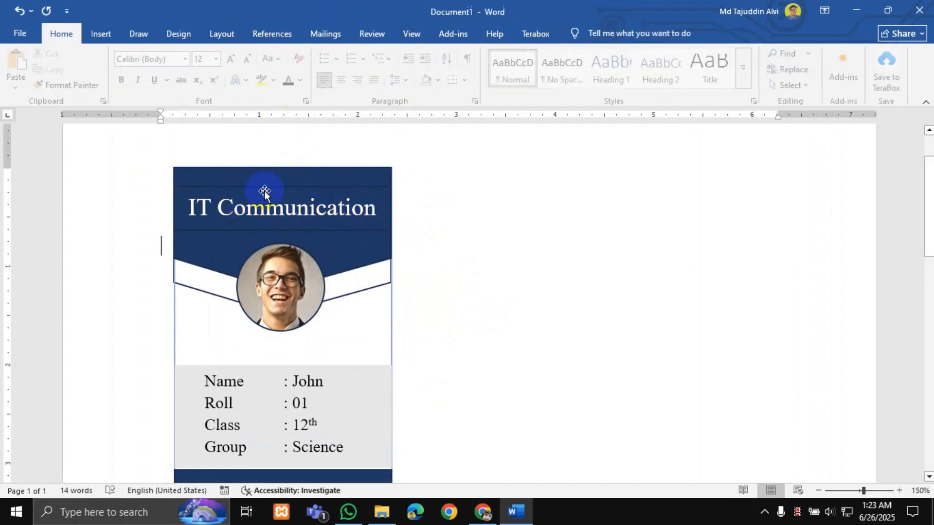
pyautogui.click(381, 217)
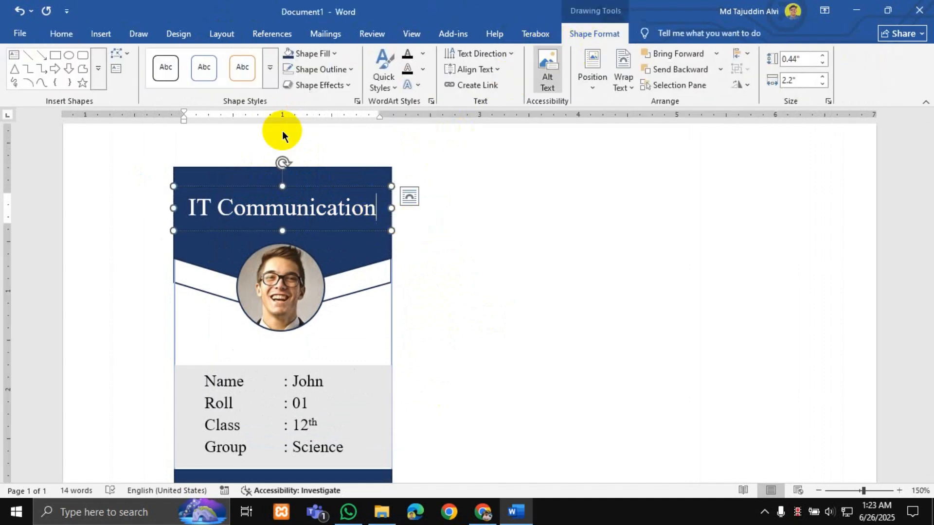
pyautogui.click(304, 69)
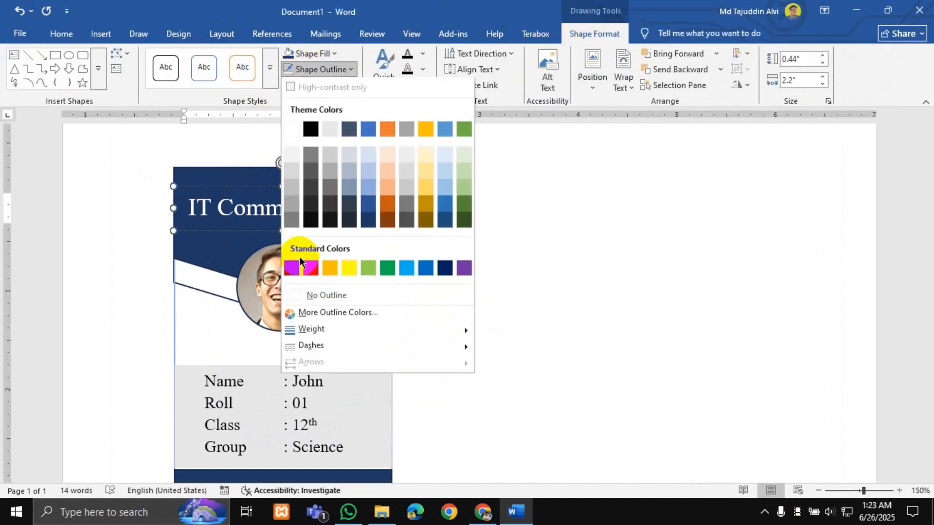
pyautogui.click(310, 296)
pyautogui.click(466, 280)
pyautogui.scroll(-2, 467, 280)
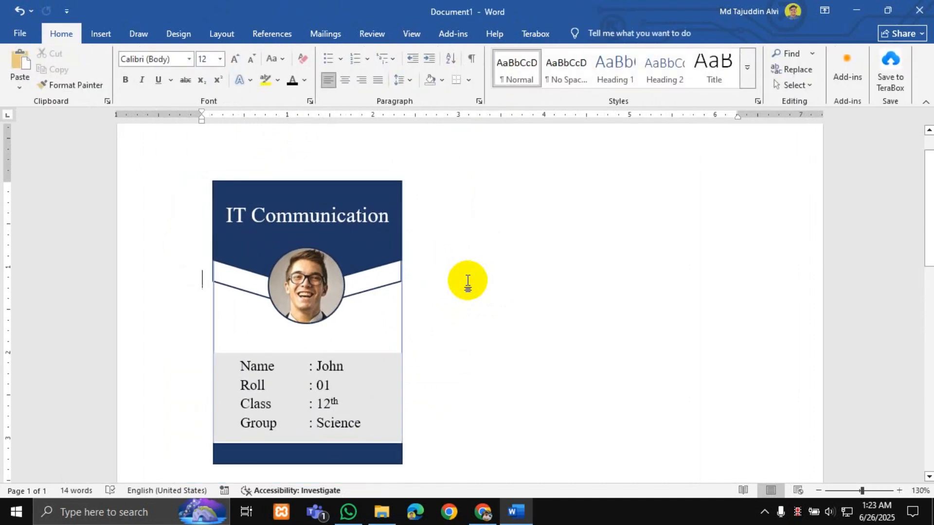
pyautogui.scroll(-1, 468, 281)
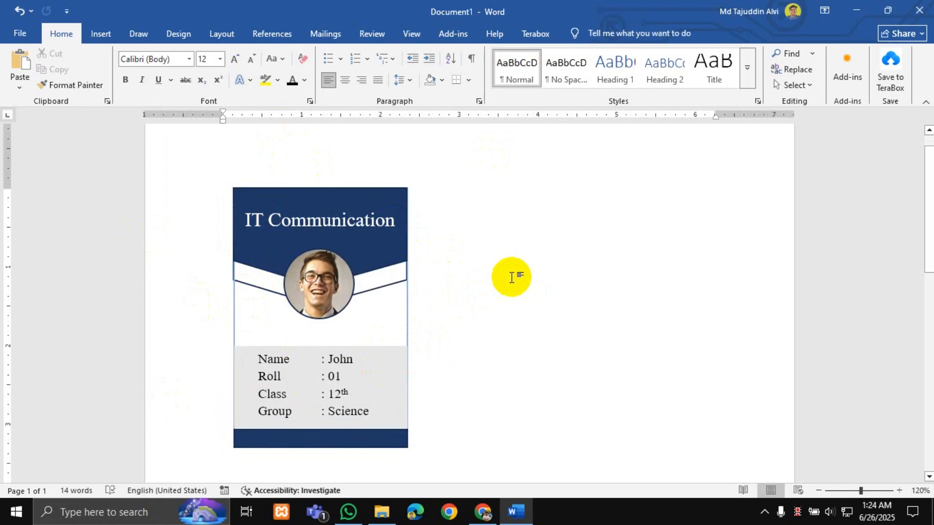
pyautogui.scroll(-1, 511, 278)
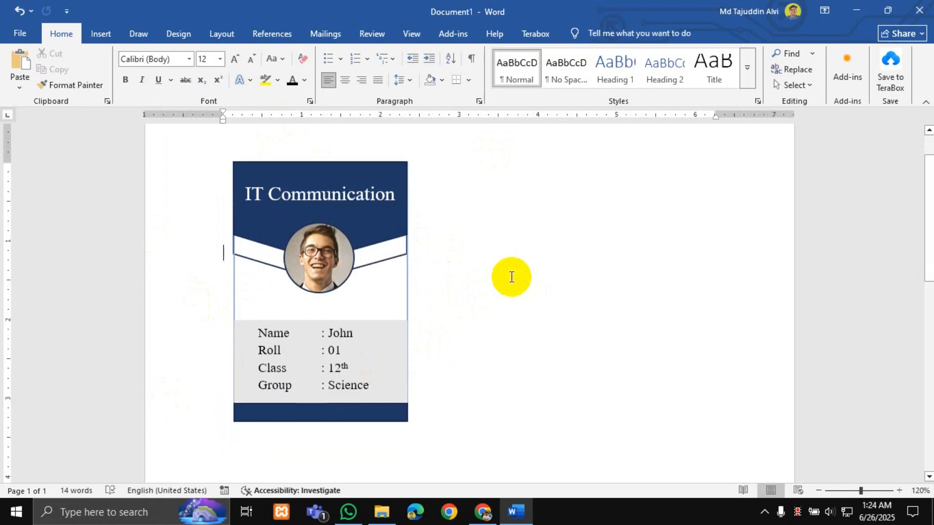